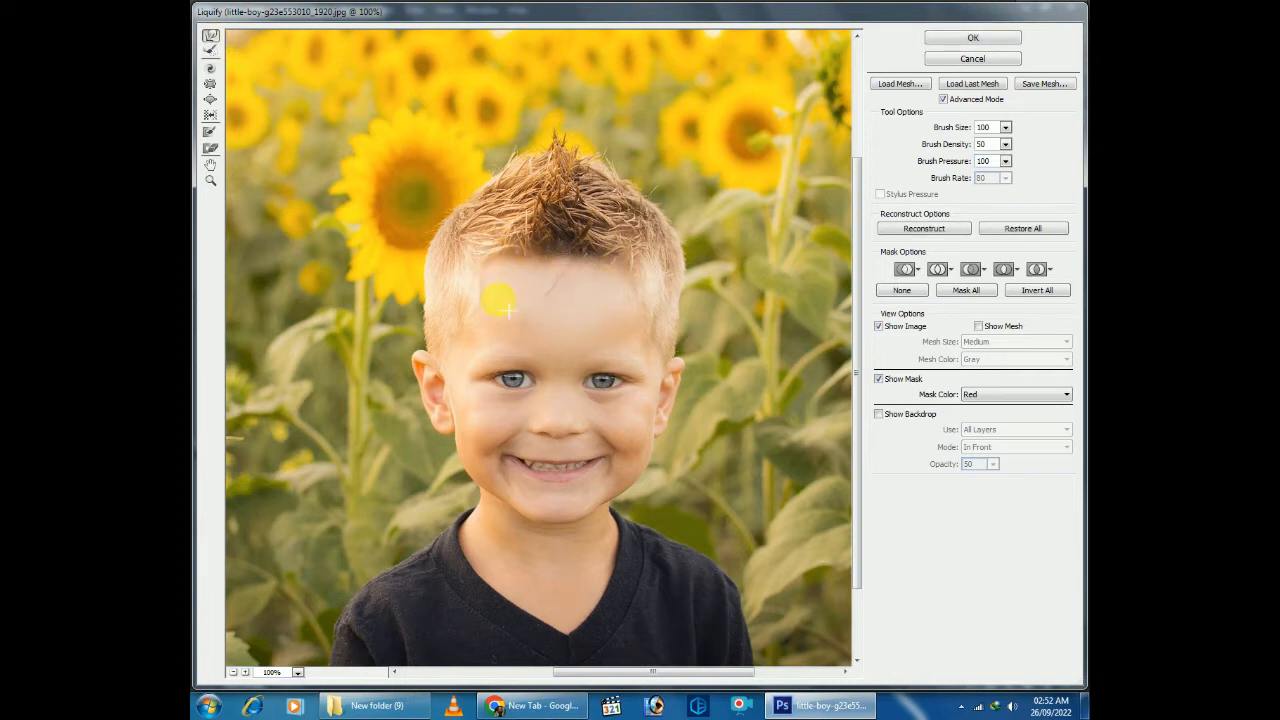
Warp the boy's face in Liquify with a 100 to 125 px brush: raise the hairline, point the chin and widen the smile
left_click_drag(612, 275, 629, 293)
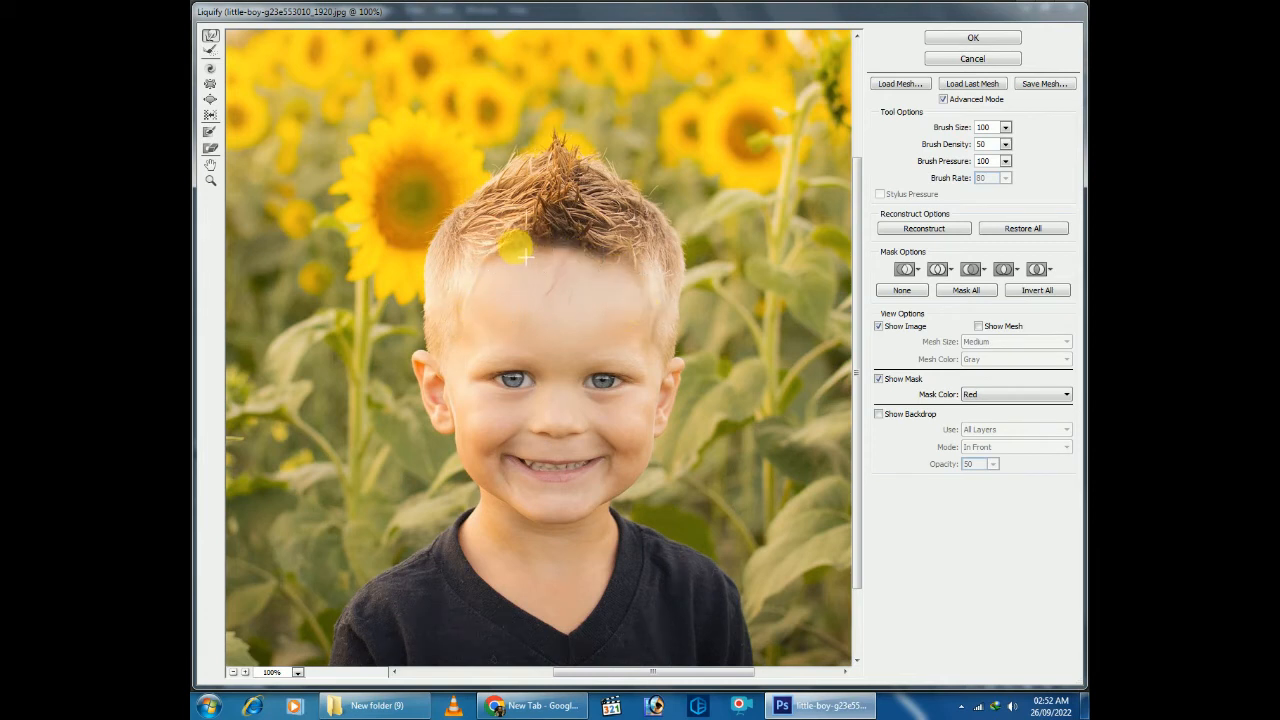
mouse_move(514, 256)
left_mouse_down()
mouse_move(591, 264)
mouse_move(630, 256)
mouse_move(548, 255)
mouse_move(559, 244)
mouse_move(539, 236)
mouse_move(508, 246)
mouse_move(612, 239)
mouse_move(642, 258)
mouse_move(592, 235)
mouse_move(515, 230)
mouse_move(584, 240)
mouse_move(536, 251)
mouse_move(526, 243)
mouse_move(568, 231)
mouse_move(561, 241)
mouse_move(607, 242)
left_mouse_up()
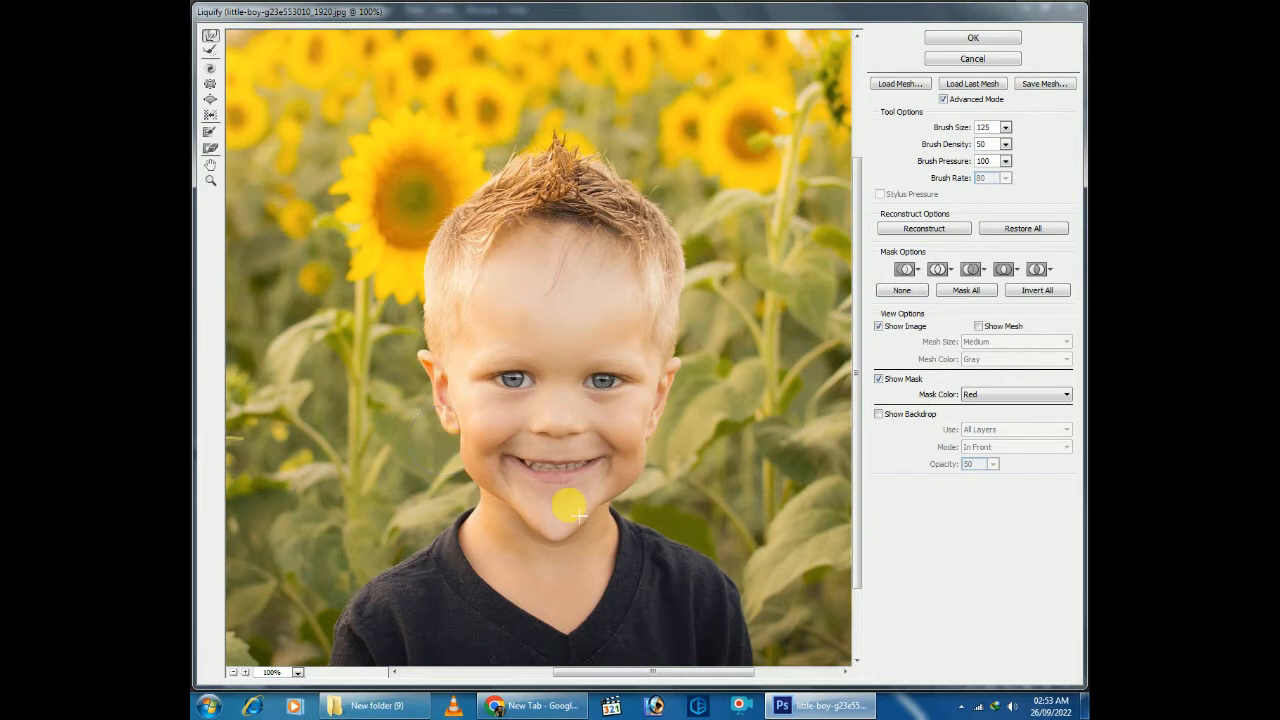
mouse_move(568, 524)
left_mouse_down()
mouse_move(567, 491)
mouse_move(568, 554)
mouse_move(553, 536)
mouse_move(593, 537)
mouse_move(633, 470)
mouse_move(620, 468)
mouse_move(625, 450)
mouse_move(519, 464)
mouse_move(509, 450)
mouse_move(658, 410)
left_mouse_up()
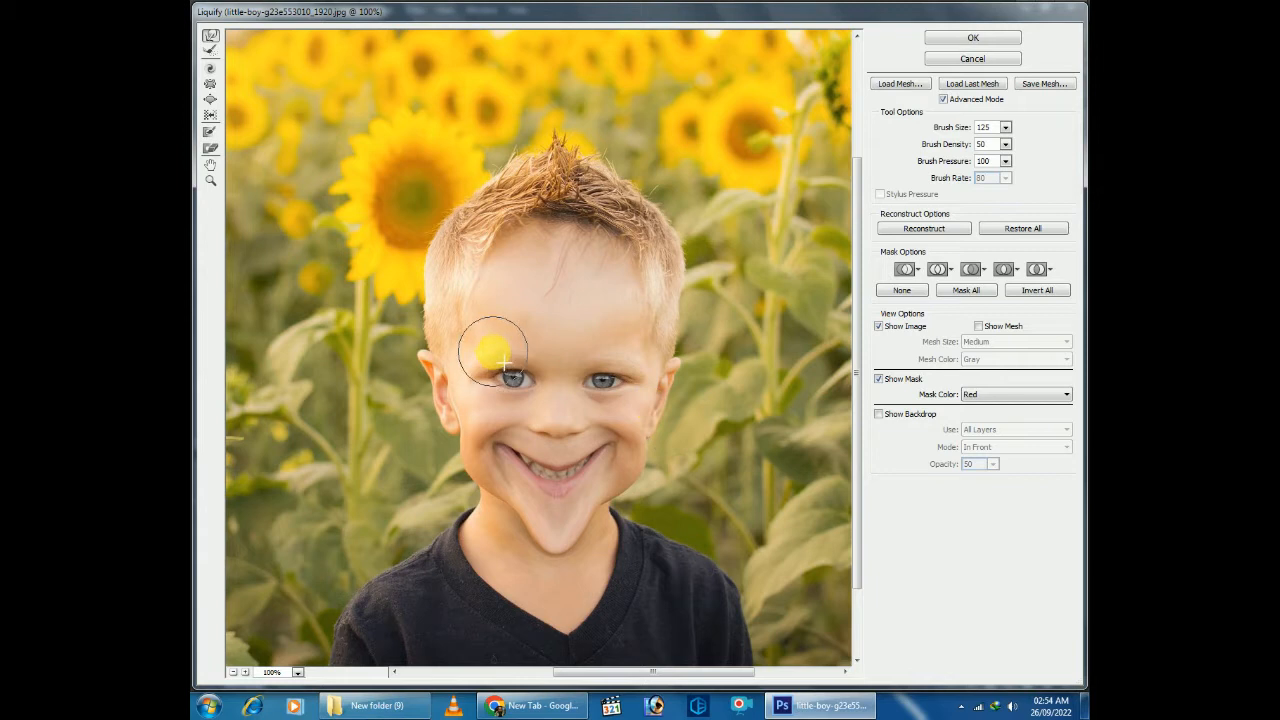
left_click_drag(503, 360, 757, 364)
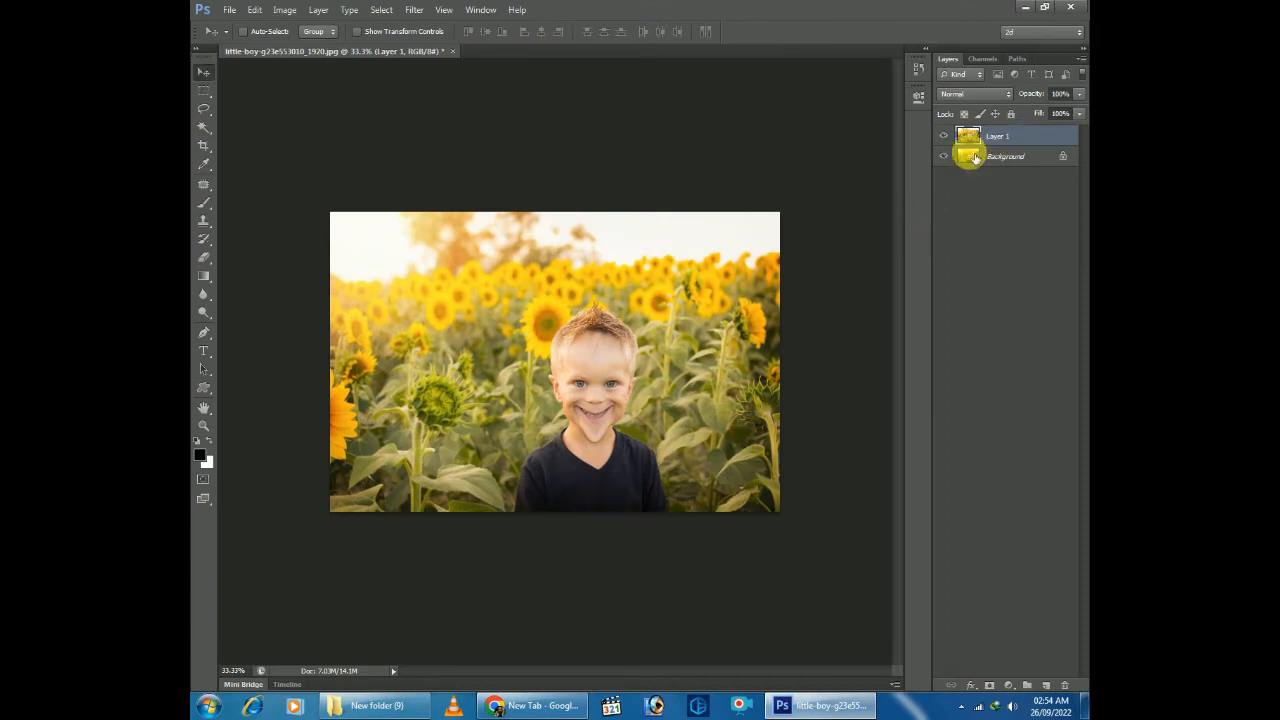
Duplicate Layer 1 and desaturate the copy with Hue/Saturation at Saturation -86 and Lightness +4
left_click(288, 10)
left_click(597, 8)
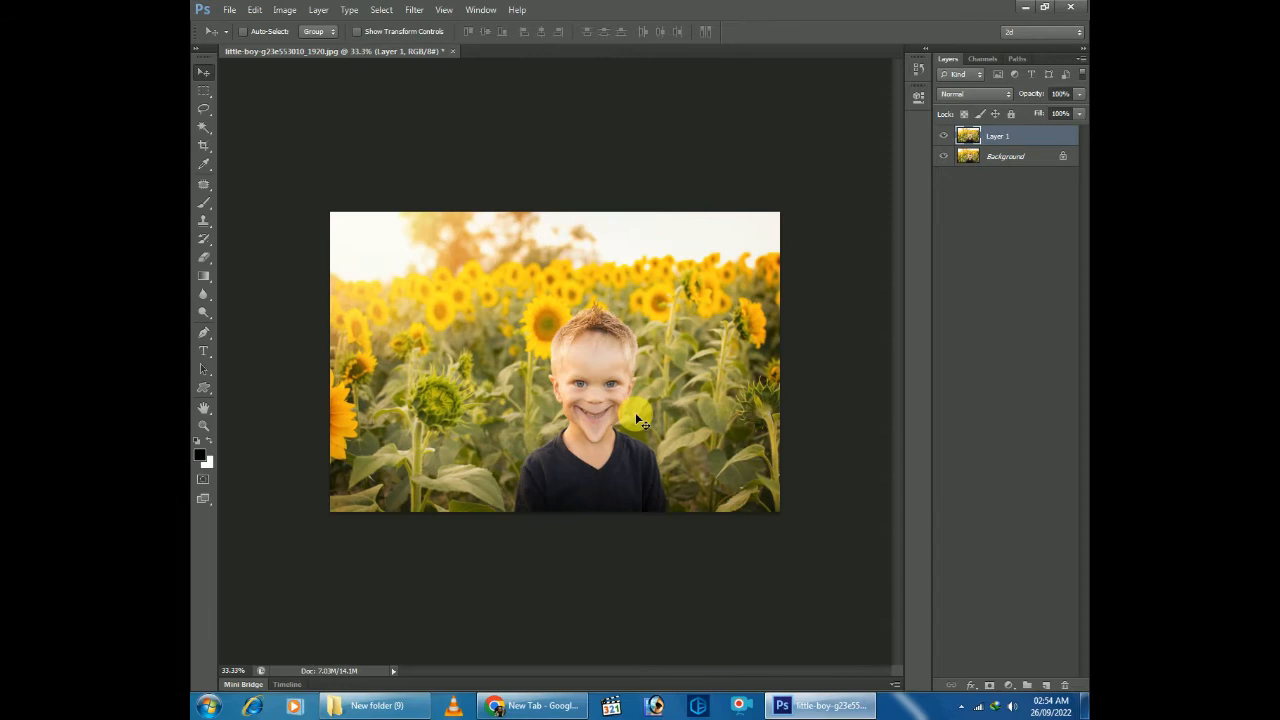
key("ctrl+j")
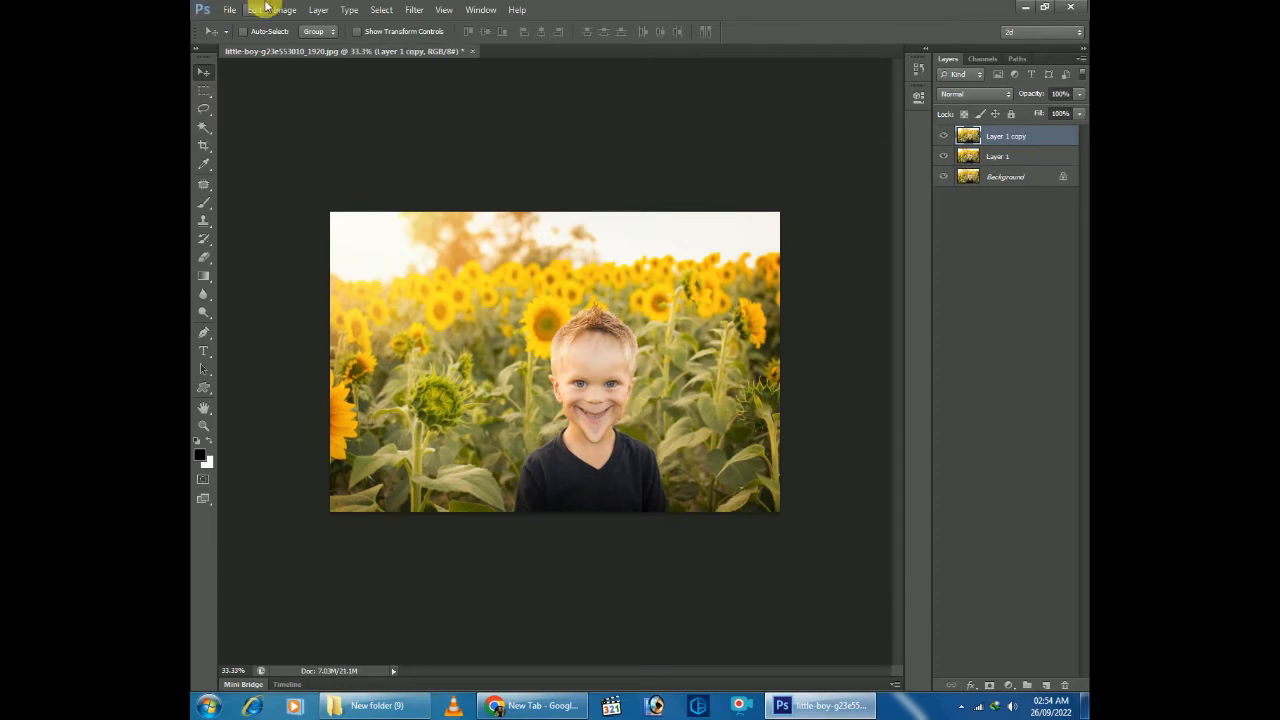
left_click(284, 10)
mouse_move(390, 45)
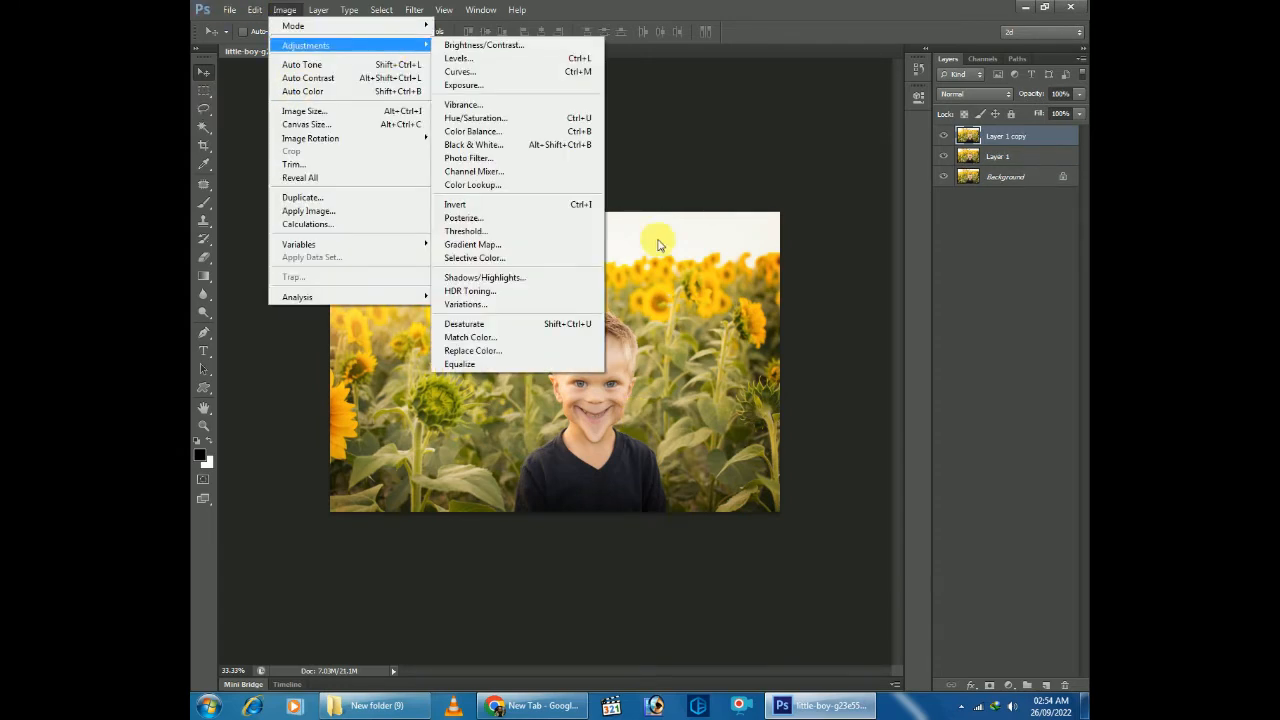
left_click(540, 118)
left_click_drag(766, 285, 708, 286)
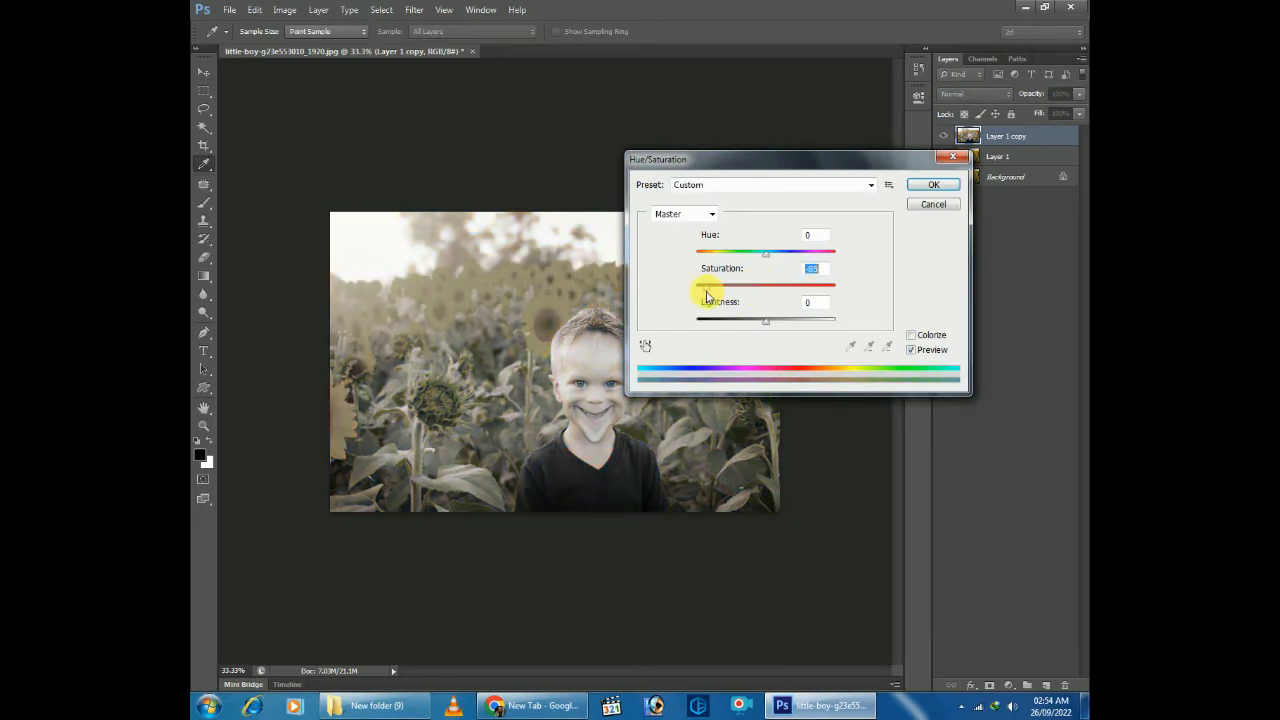
left_click_drag(769, 327, 770, 327)
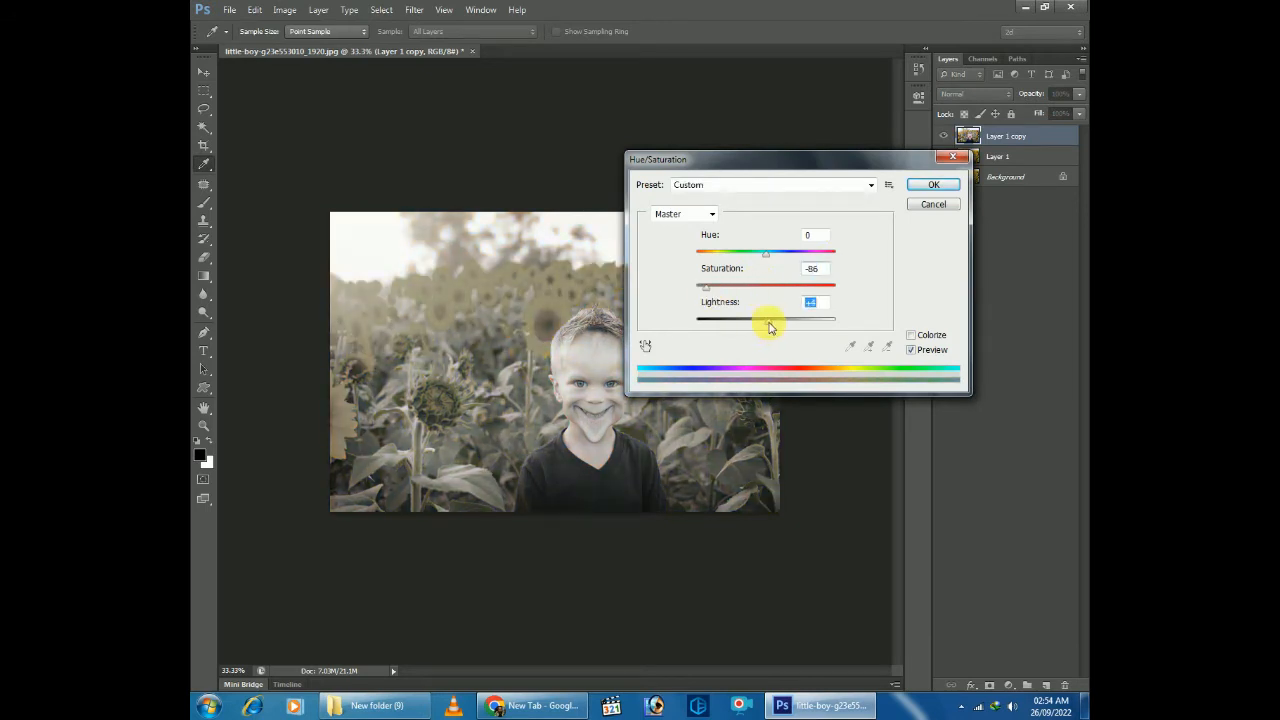
left_click(953, 182)
Add a layer mask to Layer 1 copy and invert it to black
left_click(203, 72)
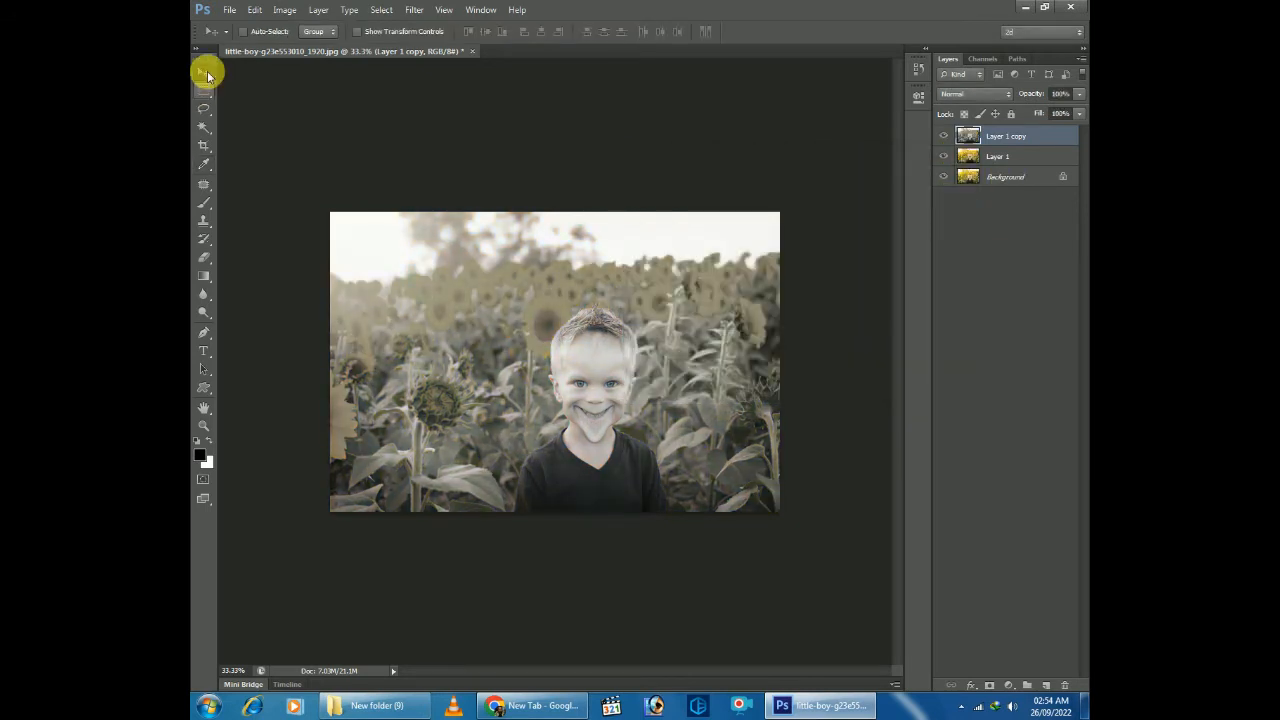
left_click(991, 686)
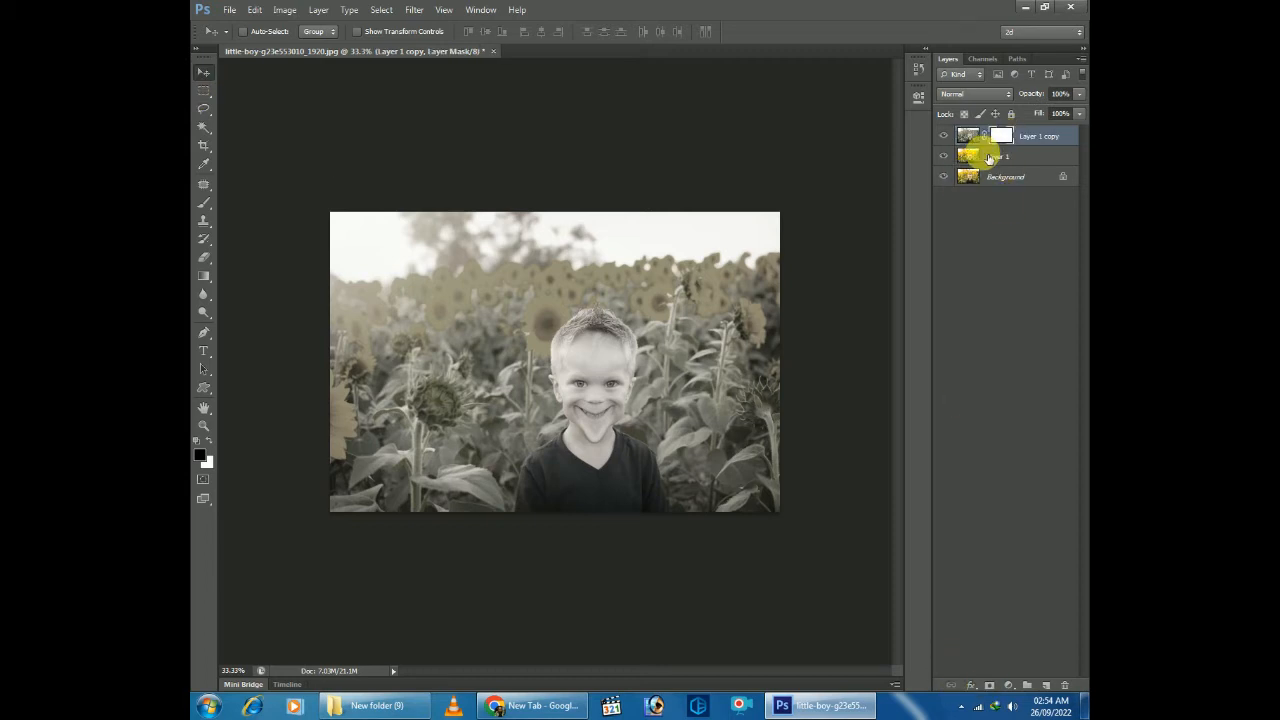
key("ctrl+i")
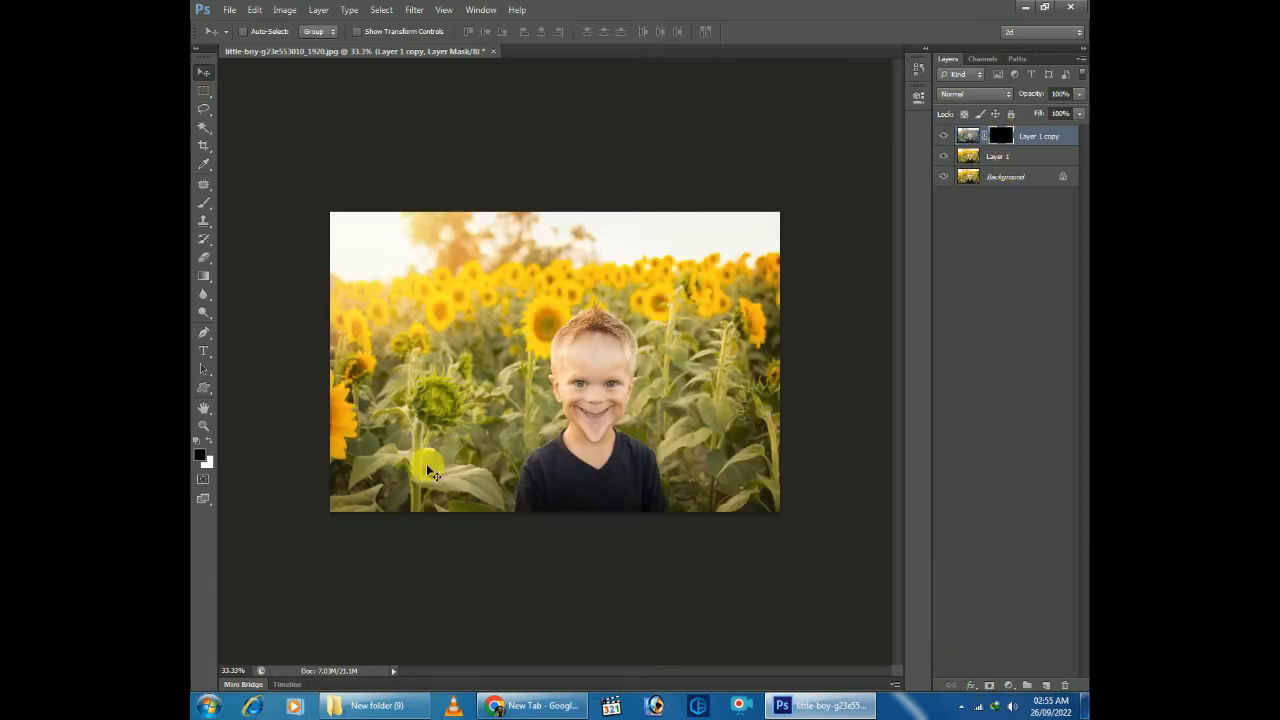
Paint the forehead on the mask in white with a hard 60 px brush, undoing the stroke down the nose
left_click(208, 441)
left_click(204, 202)
right_click(586, 381)
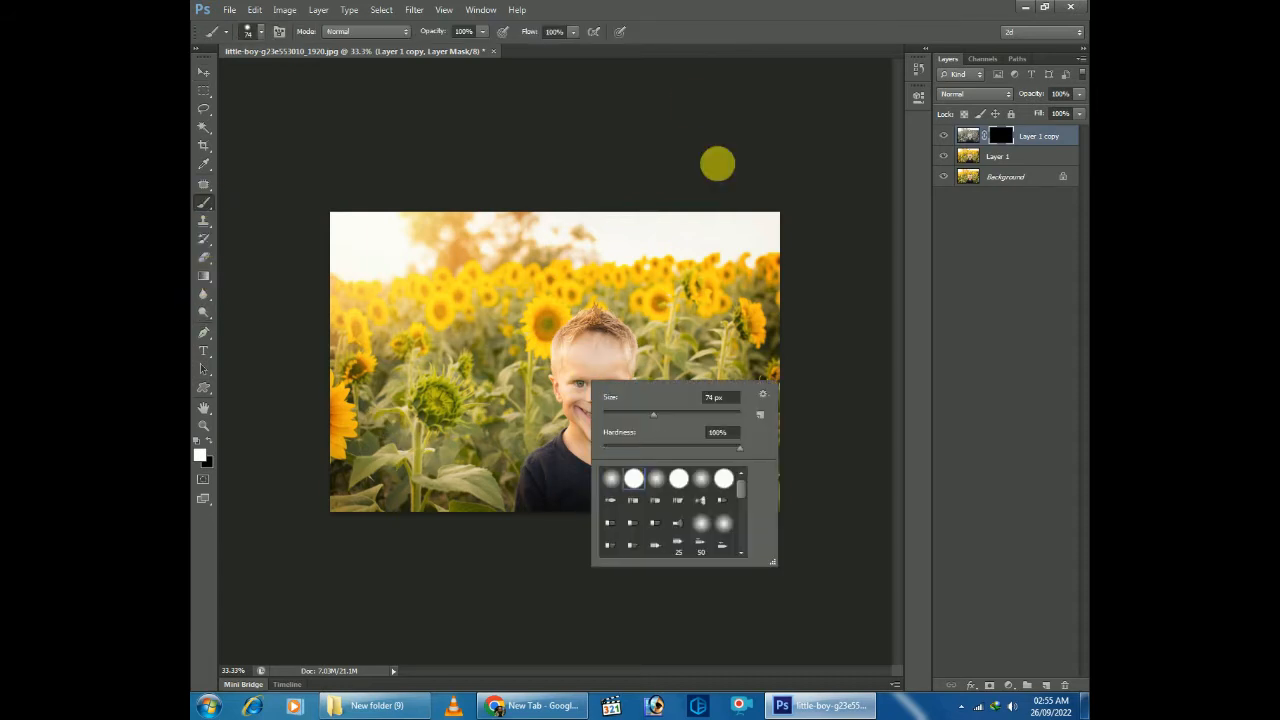
left_click(689, 8)
scroll(623, 331, "up", 4)
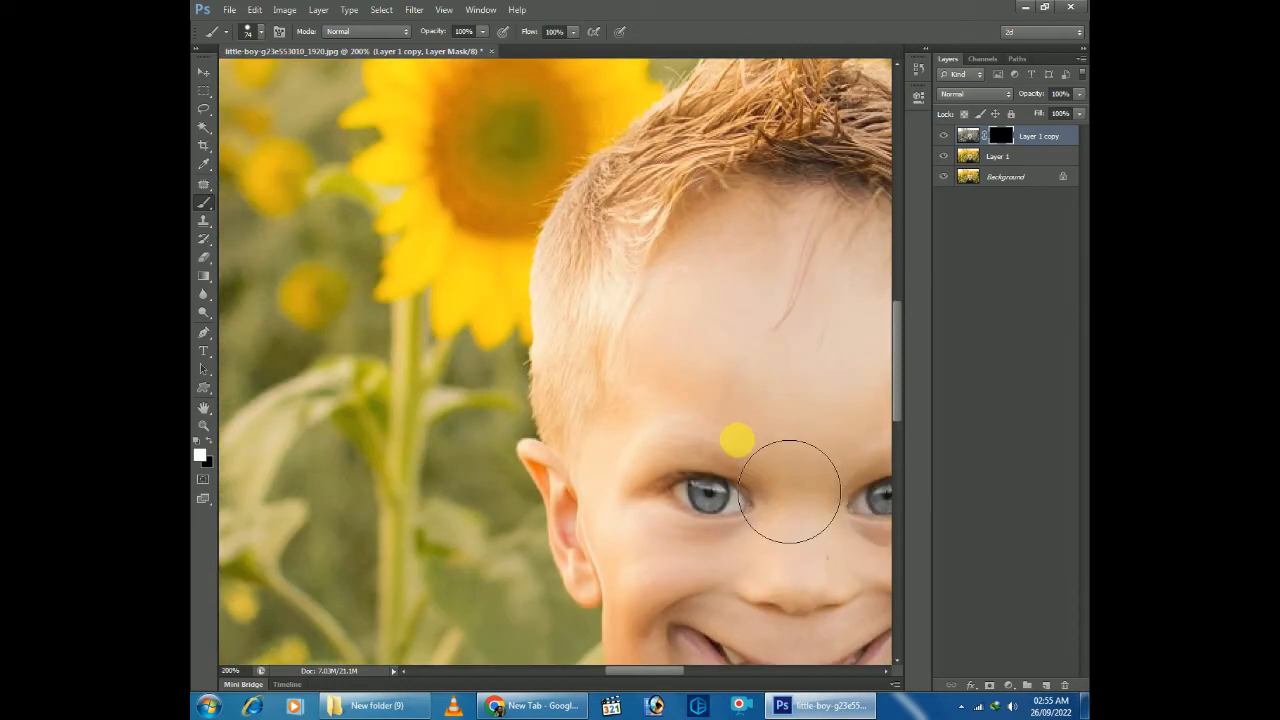
left_click_drag(737, 440, 451, 320)
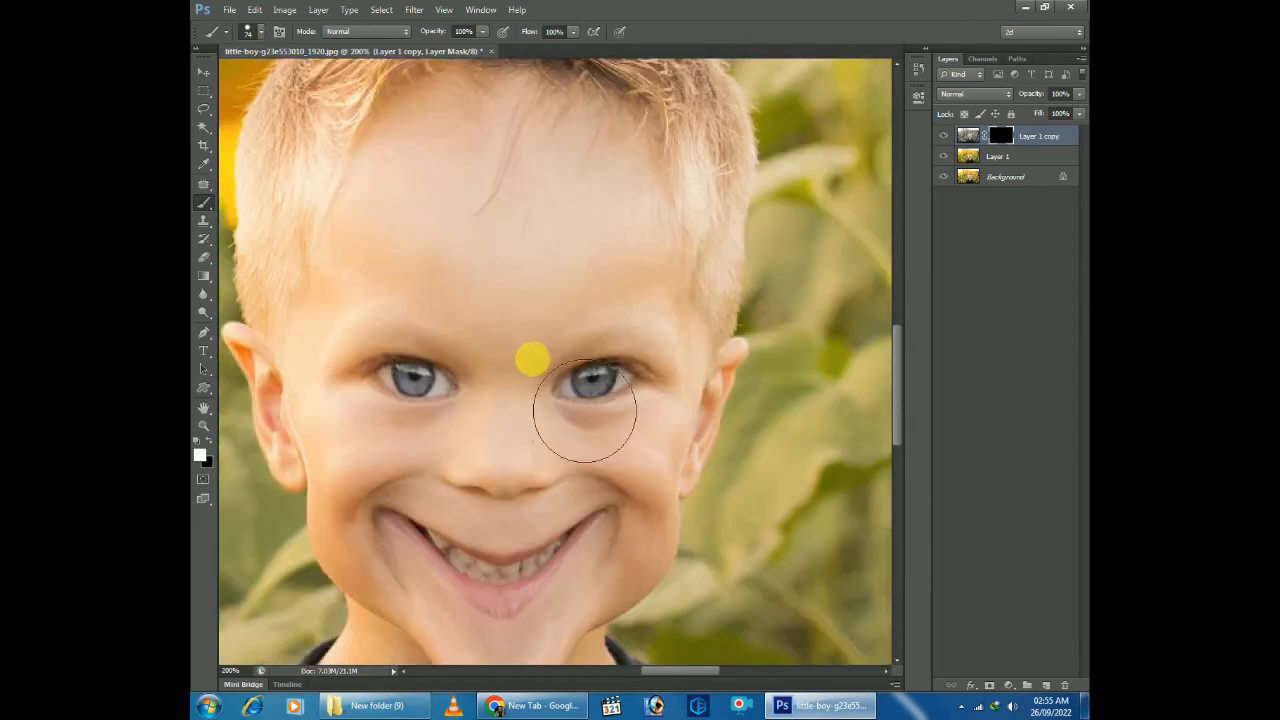
scroll(532, 358, "down", 1)
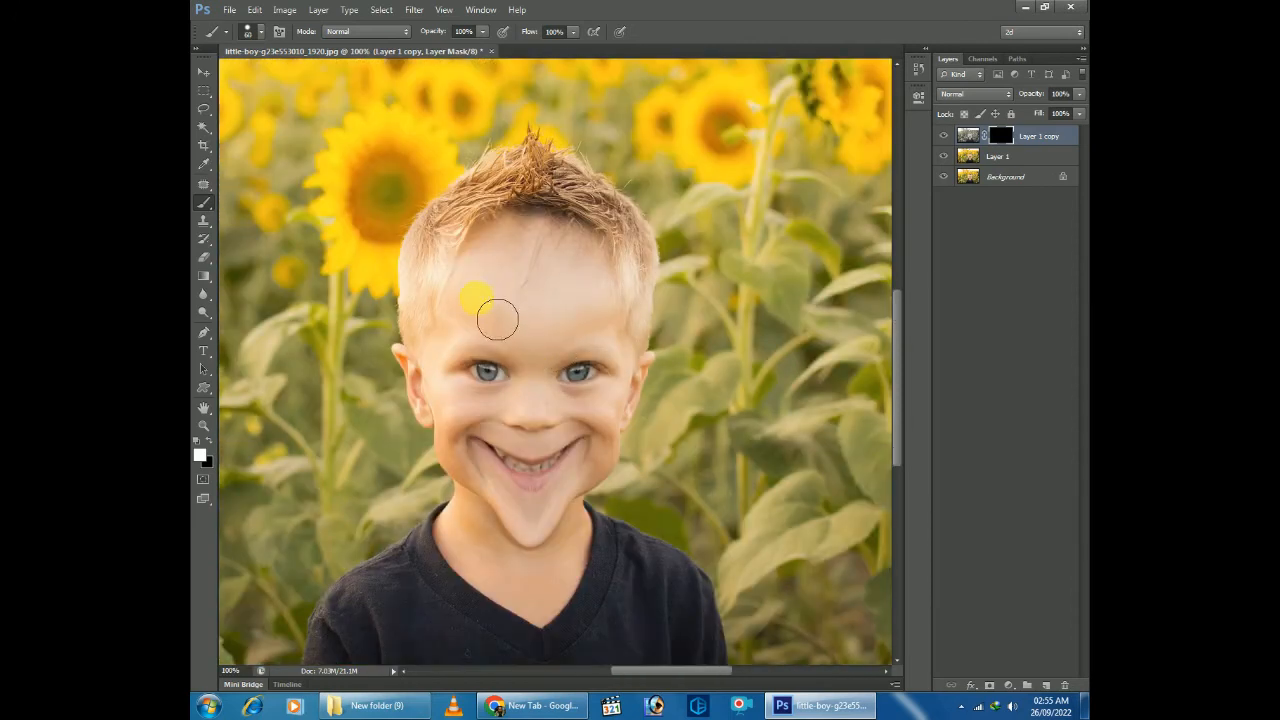
mouse_move(499, 288)
left_mouse_down()
mouse_move(546, 254)
mouse_move(581, 262)
mouse_move(601, 275)
mouse_move(590, 341)
left_mouse_up()
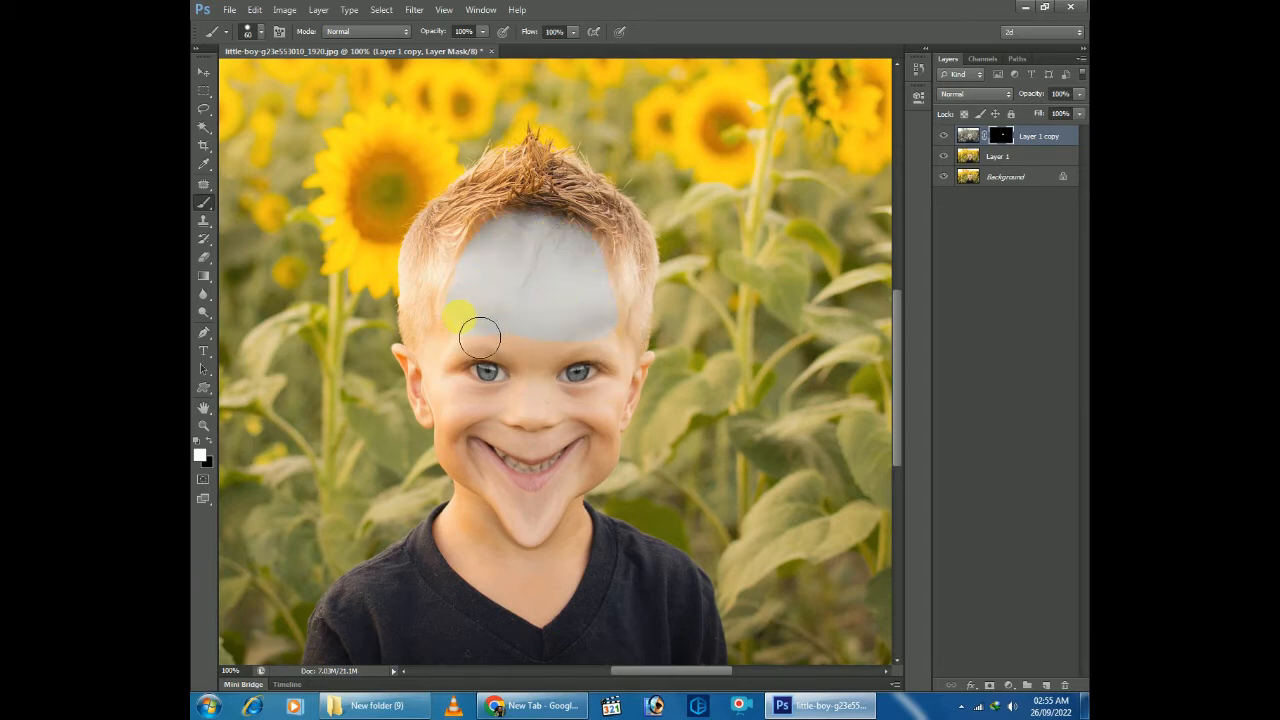
left_click_drag(530, 370, 530, 410)
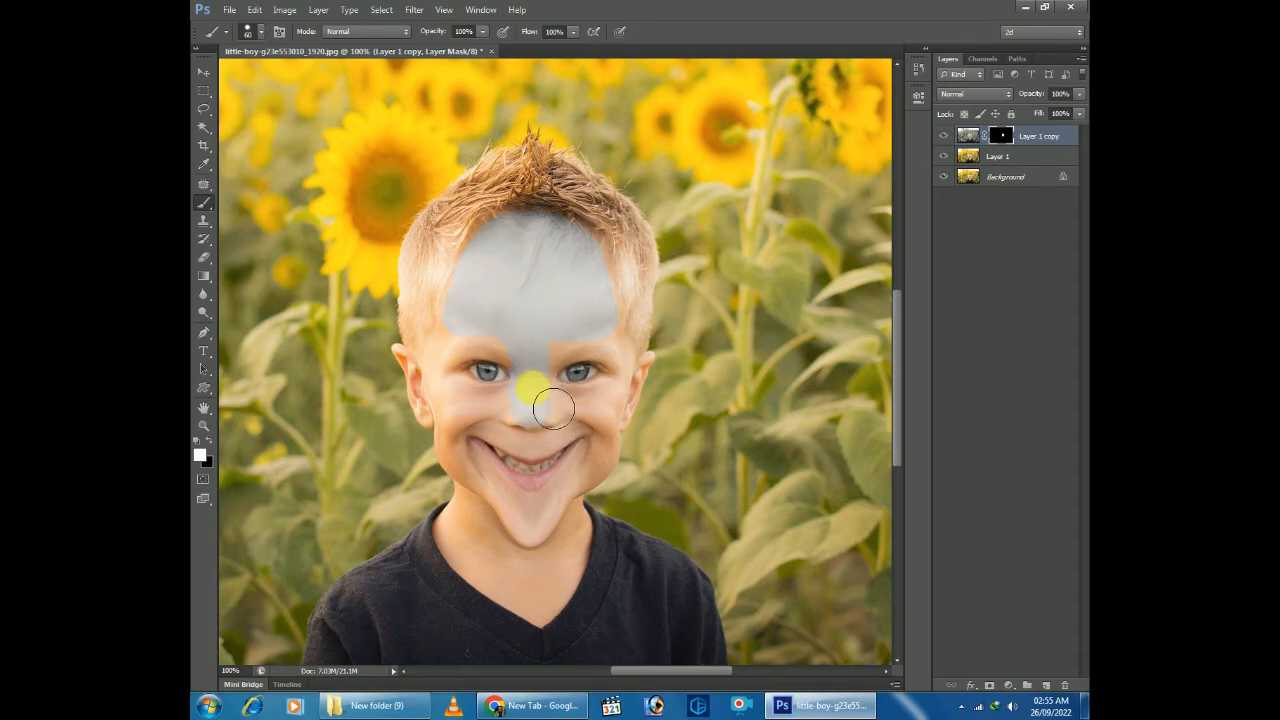
key("ctrl+z")
Paint the mask white over the temple, ear and eye area on the image's right side, reducing the brush to 15 px
key("ctrl+plus")
key("ctrl+plus")
mouse_move(590, 284)
left_mouse_down()
mouse_move(480, 443)
mouse_move(498, 459)
left_mouse_up()
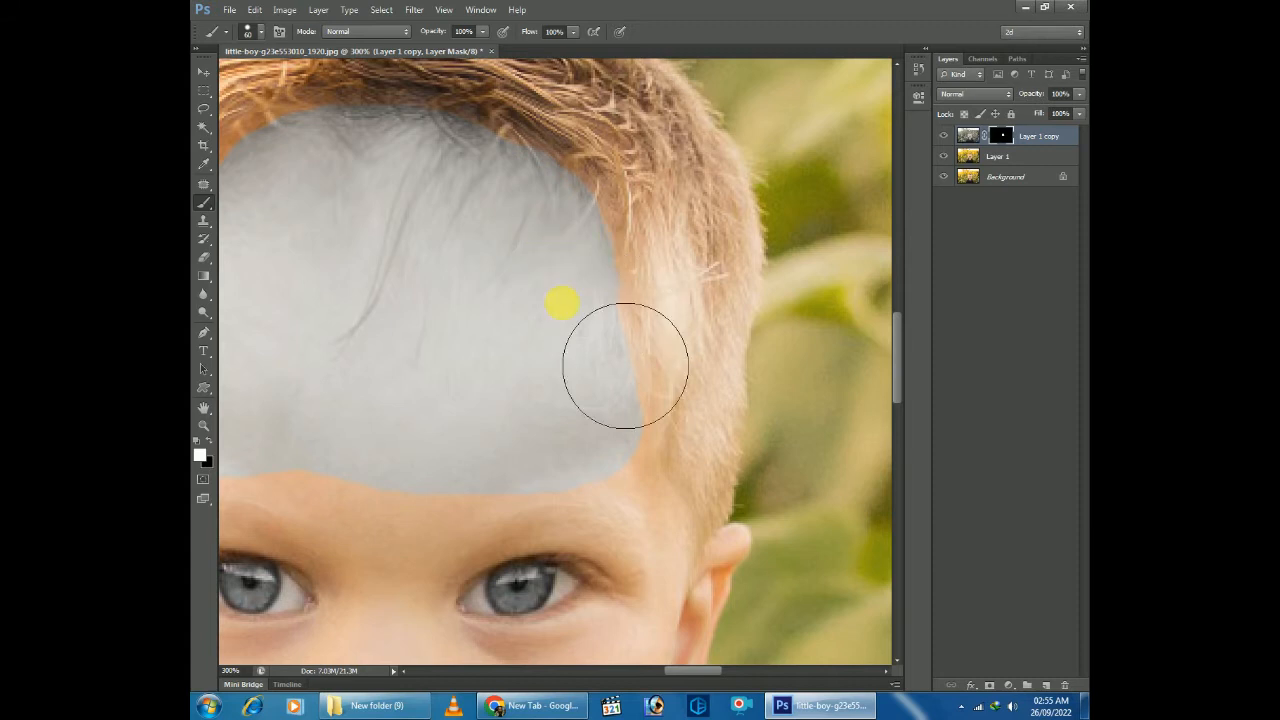
left_click_drag(440, 297, 730, 409)
left_click_drag(658, 329, 499, 47)
left_click_drag(742, 263, 602, 245)
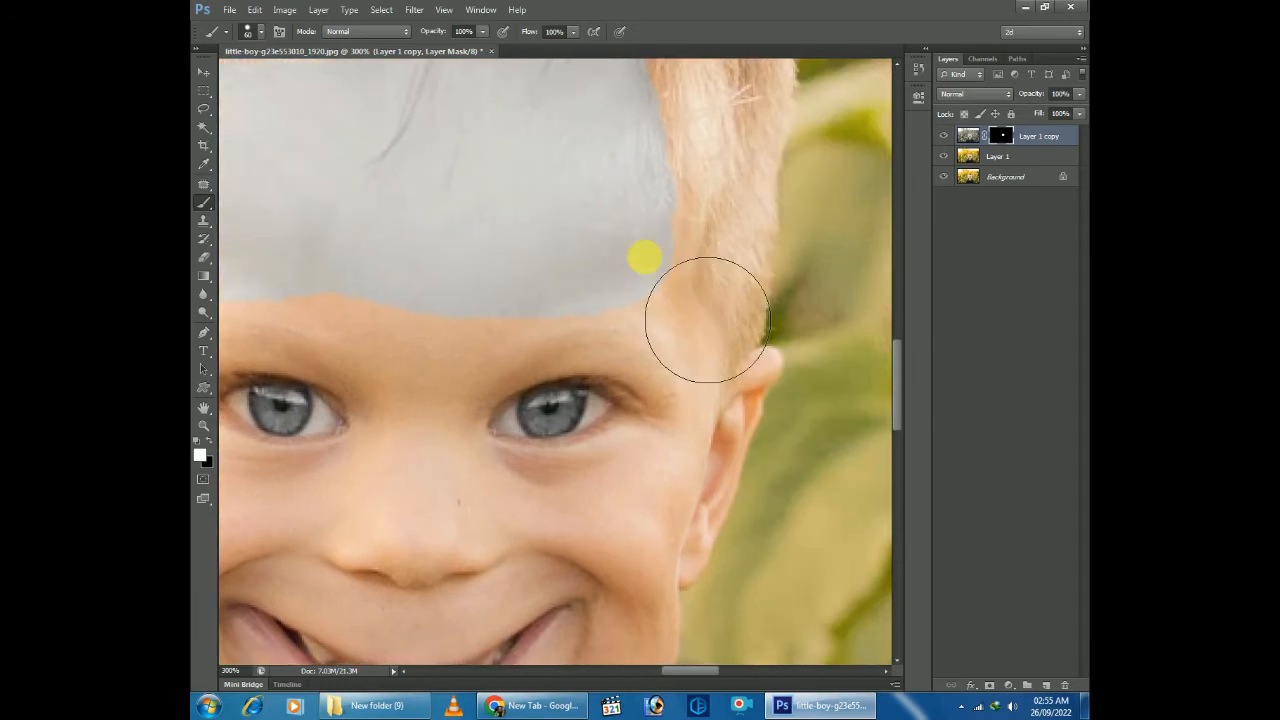
mouse_move(689, 299)
left_mouse_down()
mouse_move(682, 239)
mouse_move(725, 394)
mouse_move(719, 463)
mouse_move(745, 473)
mouse_move(764, 445)
mouse_move(743, 511)
mouse_move(716, 486)
mouse_move(742, 512)
mouse_move(735, 417)
mouse_move(783, 388)
mouse_move(775, 402)
mouse_move(749, 378)
mouse_move(764, 398)
mouse_move(748, 418)
mouse_move(779, 383)
left_mouse_up()
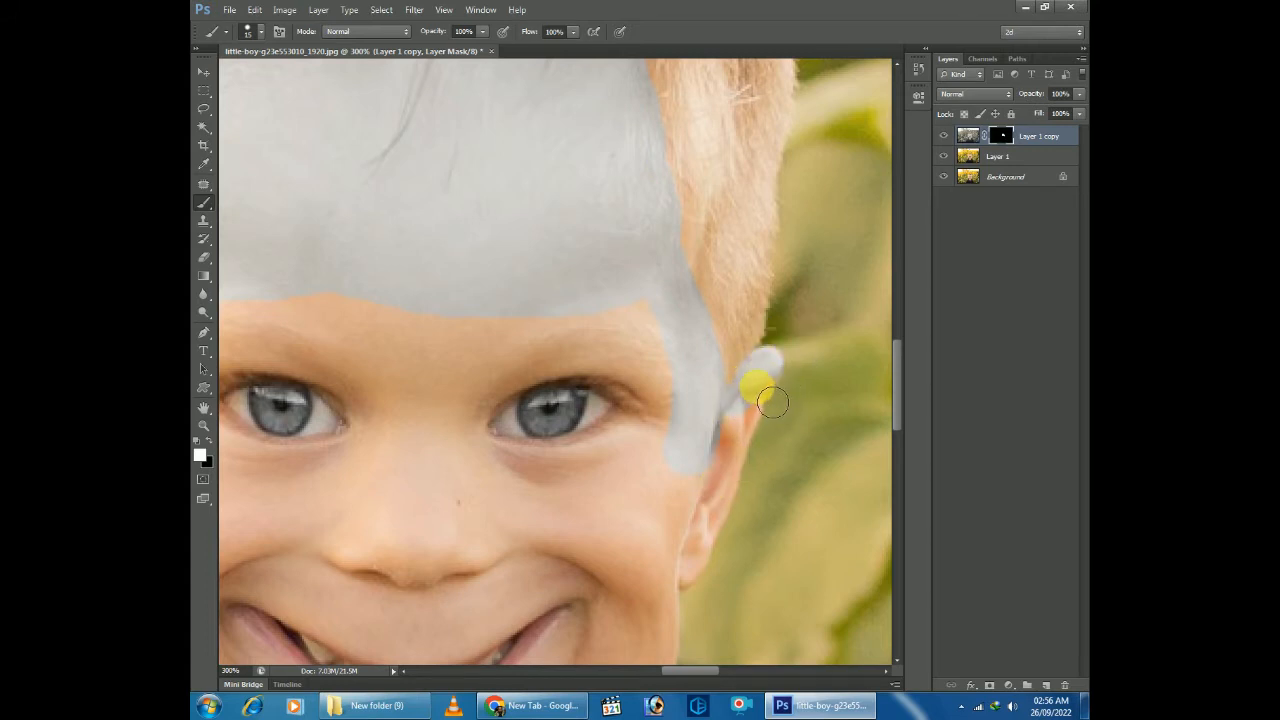
mouse_move(760, 429)
left_mouse_down()
mouse_move(697, 590)
mouse_move(725, 465)
mouse_move(766, 449)
mouse_move(752, 452)
mouse_move(763, 424)
mouse_move(691, 530)
mouse_move(701, 452)
mouse_move(683, 390)
mouse_move(493, 340)
mouse_move(651, 328)
mouse_move(685, 357)
mouse_move(720, 339)
mouse_move(737, 399)
mouse_move(622, 361)
mouse_move(390, 348)
mouse_move(618, 370)
mouse_move(689, 402)
mouse_move(651, 433)
mouse_move(631, 396)
mouse_move(597, 381)
mouse_move(538, 386)
mouse_move(496, 419)
mouse_move(483, 454)
mouse_move(534, 480)
mouse_move(610, 462)
mouse_move(640, 444)
mouse_move(630, 420)
mouse_move(608, 457)
mouse_move(660, 406)
mouse_move(609, 385)
mouse_move(508, 411)
mouse_move(489, 468)
mouse_move(585, 469)
mouse_move(639, 447)
mouse_move(670, 466)
mouse_move(639, 484)
mouse_move(493, 490)
mouse_move(661, 488)
mouse_move(667, 518)
mouse_move(465, 470)
mouse_move(504, 371)
mouse_move(459, 411)
mouse_move(401, 345)
mouse_move(345, 335)
mouse_move(580, 349)
mouse_move(540, 328)
mouse_move(654, 397)
mouse_move(700, 394)
mouse_move(571, 380)
mouse_move(439, 404)
left_mouse_up()
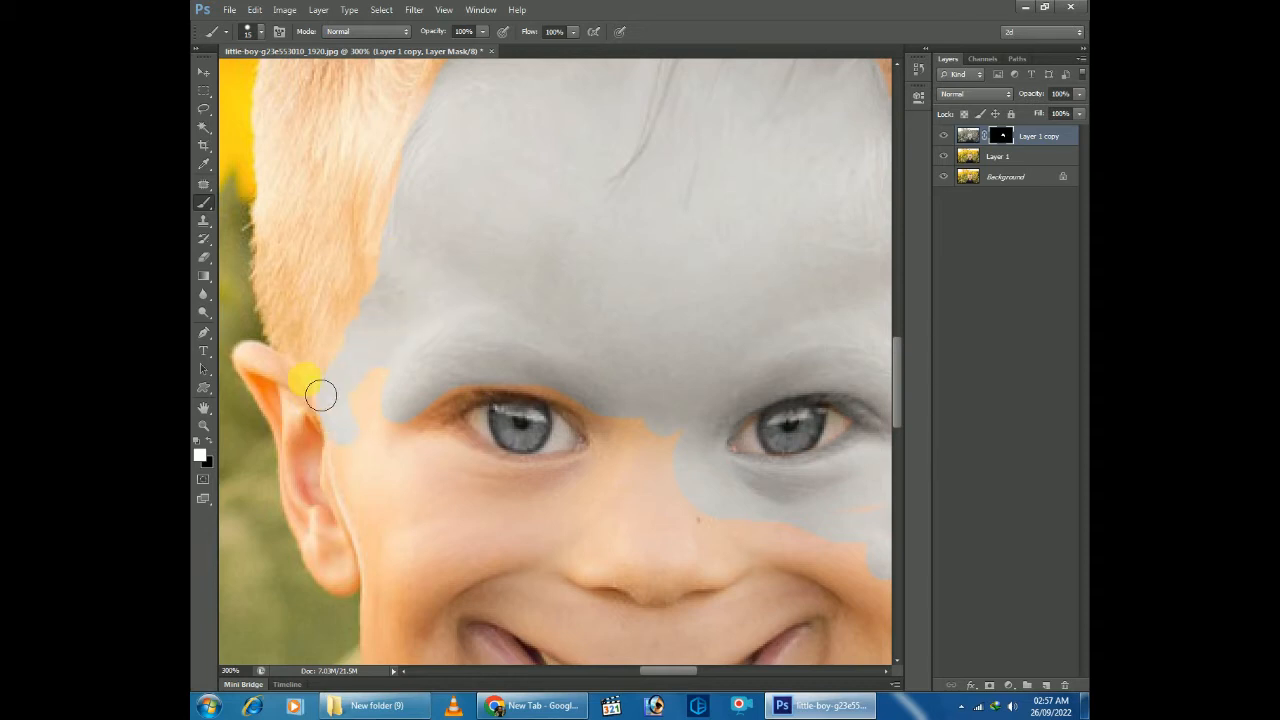
Paint the mask white over the ear, temple and under-eye area on the image's left side, continuing across to the nose
mouse_move(267, 382)
left_mouse_down()
mouse_move(310, 471)
mouse_move(320, 538)
left_mouse_up()
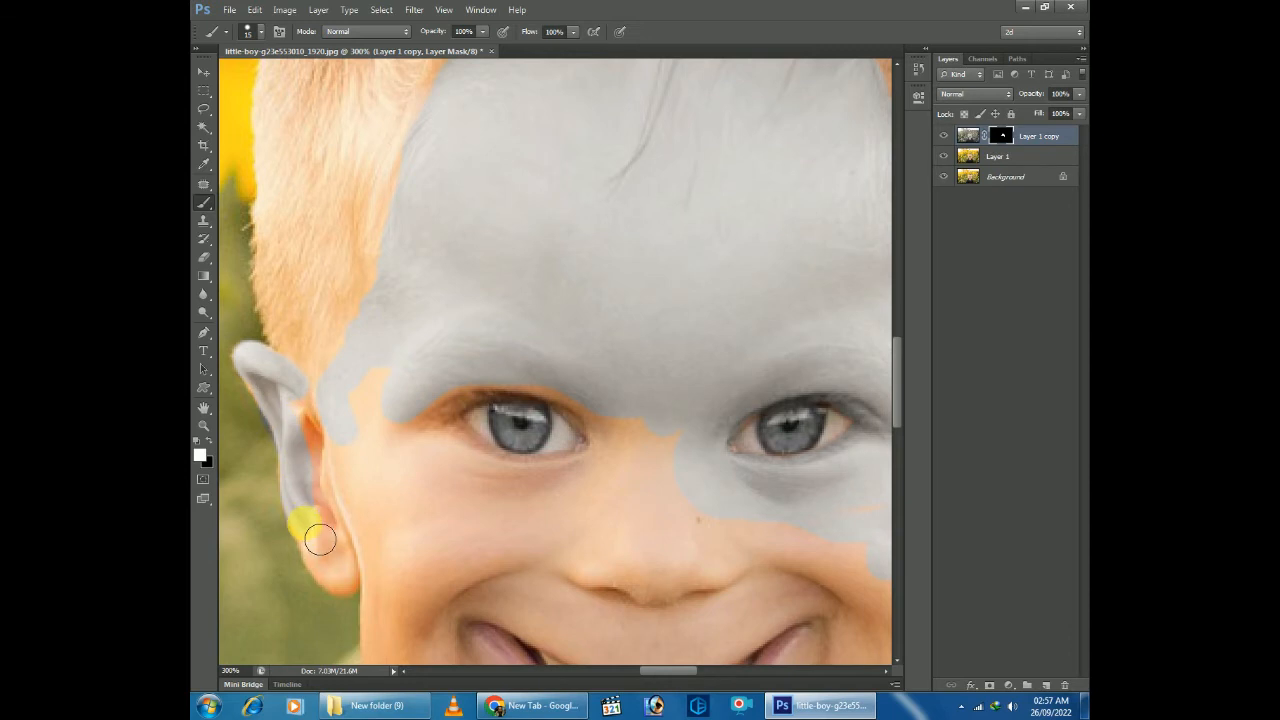
mouse_move(361, 593)
left_mouse_down()
mouse_move(321, 402)
mouse_move(274, 399)
mouse_move(334, 574)
mouse_move(360, 596)
mouse_move(330, 476)
mouse_move(373, 403)
left_mouse_up()
mouse_move(408, 507)
left_mouse_down()
mouse_move(410, 442)
mouse_move(475, 483)
mouse_move(562, 496)
mouse_move(623, 467)
mouse_move(606, 418)
mouse_move(577, 405)
mouse_move(510, 388)
mouse_move(445, 425)
left_mouse_up()
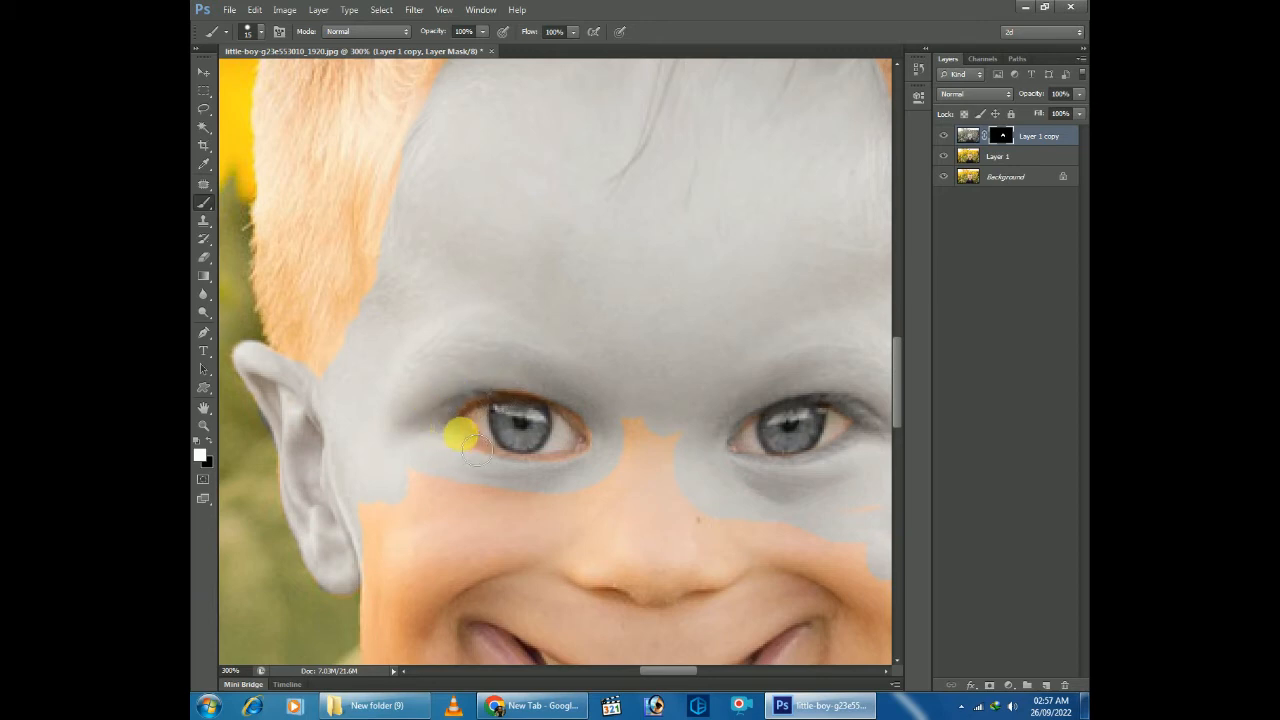
mouse_move(496, 472)
left_mouse_down()
mouse_move(583, 484)
mouse_move(614, 443)
mouse_move(531, 395)
mouse_move(456, 407)
mouse_move(457, 440)
mouse_move(591, 471)
mouse_move(523, 491)
mouse_move(650, 439)
mouse_move(636, 495)
mouse_move(698, 449)
mouse_move(655, 510)
left_mouse_up()
key("space")
mouse_move(425, 506)
left_mouse_down()
mouse_move(667, 572)
mouse_move(598, 431)
mouse_move(609, 443)
mouse_move(500, 394)
mouse_move(625, 443)
left_mouse_up()
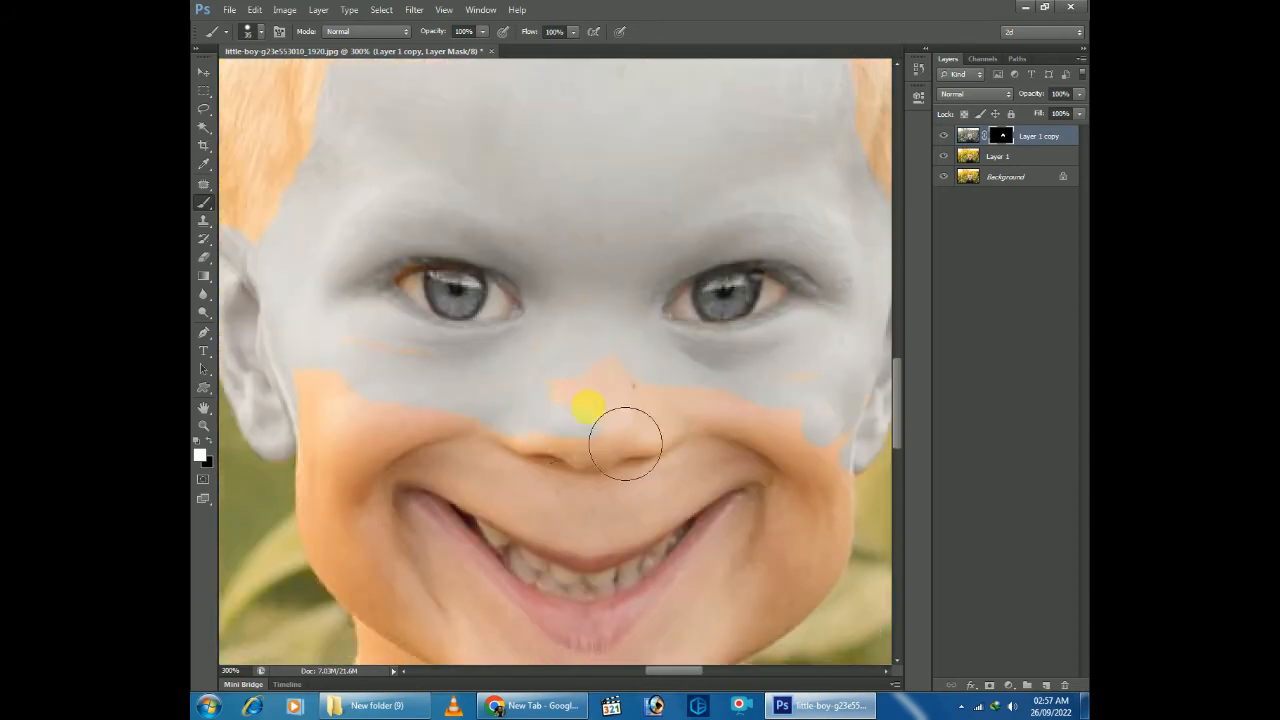
Paint the mask white over the cheeks, nose, chin and neck, and touch up around the eyes, leaving the lips and teeth coloured
mouse_move(353, 430)
left_mouse_down()
mouse_move(379, 471)
mouse_move(369, 506)
mouse_move(381, 561)
mouse_move(393, 524)
mouse_move(487, 476)
mouse_move(617, 509)
mouse_move(842, 440)
mouse_move(844, 540)
mouse_move(745, 656)
mouse_move(801, 568)
mouse_move(763, 606)
mouse_move(764, 464)
mouse_move(797, 500)
mouse_move(750, 483)
mouse_move(666, 539)
mouse_move(603, 543)
mouse_move(390, 455)
left_mouse_up()
mouse_move(617, 574)
left_mouse_down()
mouse_move(579, 368)
mouse_move(637, 508)
mouse_move(648, 328)
mouse_move(664, 478)
mouse_move(541, 437)
mouse_move(486, 351)
mouse_move(413, 298)
mouse_move(408, 274)
mouse_move(499, 387)
mouse_move(603, 465)
mouse_move(416, 331)
mouse_move(435, 345)
mouse_move(420, 430)
mouse_move(425, 380)
mouse_move(416, 423)
mouse_move(355, 493)
mouse_move(396, 575)
mouse_move(441, 619)
mouse_move(381, 560)
mouse_move(419, 567)
mouse_move(368, 399)
mouse_move(371, 350)
mouse_move(406, 457)
mouse_move(432, 481)
mouse_move(394, 443)
mouse_move(572, 554)
mouse_move(645, 466)
mouse_move(691, 337)
mouse_move(727, 372)
mouse_move(733, 310)
mouse_move(699, 233)
mouse_move(625, 374)
mouse_move(642, 396)
mouse_move(686, 343)
mouse_move(570, 543)
mouse_move(508, 473)
mouse_move(554, 389)
mouse_move(445, 337)
mouse_move(486, 434)
left_mouse_up()
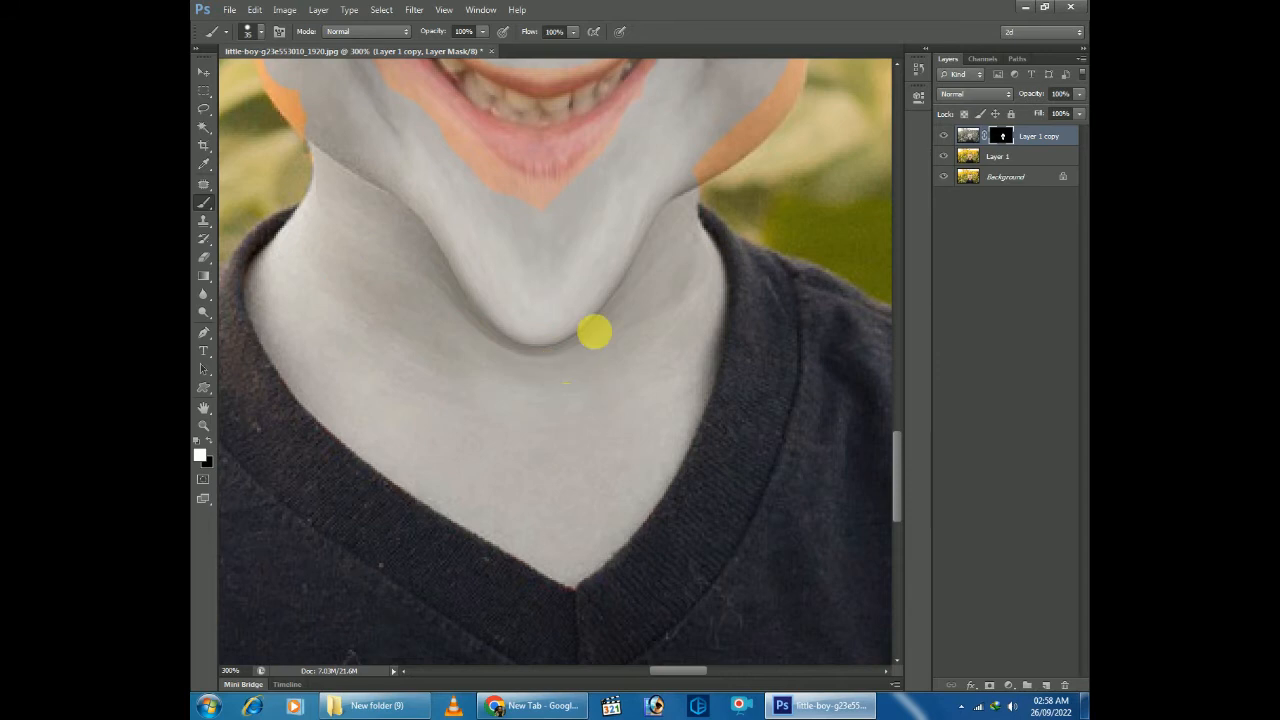
left_click_drag(631, 368, 571, 557)
mouse_move(724, 334)
left_mouse_down()
mouse_move(766, 146)
mouse_move(736, 311)
mouse_move(631, 384)
mouse_move(713, 344)
mouse_move(751, 274)
mouse_move(654, 382)
mouse_move(568, 435)
mouse_move(468, 435)
mouse_move(539, 470)
mouse_move(401, 330)
mouse_move(306, 262)
mouse_move(314, 217)
mouse_move(317, 301)
mouse_move(360, 373)
mouse_move(316, 309)
mouse_move(312, 295)
mouse_move(381, 423)
mouse_move(513, 446)
mouse_move(491, 380)
mouse_move(375, 256)
mouse_move(506, 408)
left_mouse_up()
mouse_move(531, 438)
left_mouse_down()
mouse_move(638, 435)
mouse_move(700, 358)
mouse_move(631, 432)
mouse_move(530, 443)
mouse_move(541, 430)
mouse_move(523, 415)
mouse_move(516, 437)
mouse_move(597, 447)
mouse_move(708, 393)
mouse_move(676, 371)
mouse_move(664, 406)
mouse_move(716, 358)
mouse_move(765, 281)
mouse_move(762, 292)
mouse_move(696, 250)
mouse_move(620, 302)
mouse_move(546, 308)
mouse_move(421, 251)
mouse_move(497, 284)
mouse_move(569, 293)
mouse_move(579, 266)
mouse_move(535, 348)
mouse_move(531, 440)
mouse_move(568, 400)
mouse_move(601, 424)
left_mouse_up()
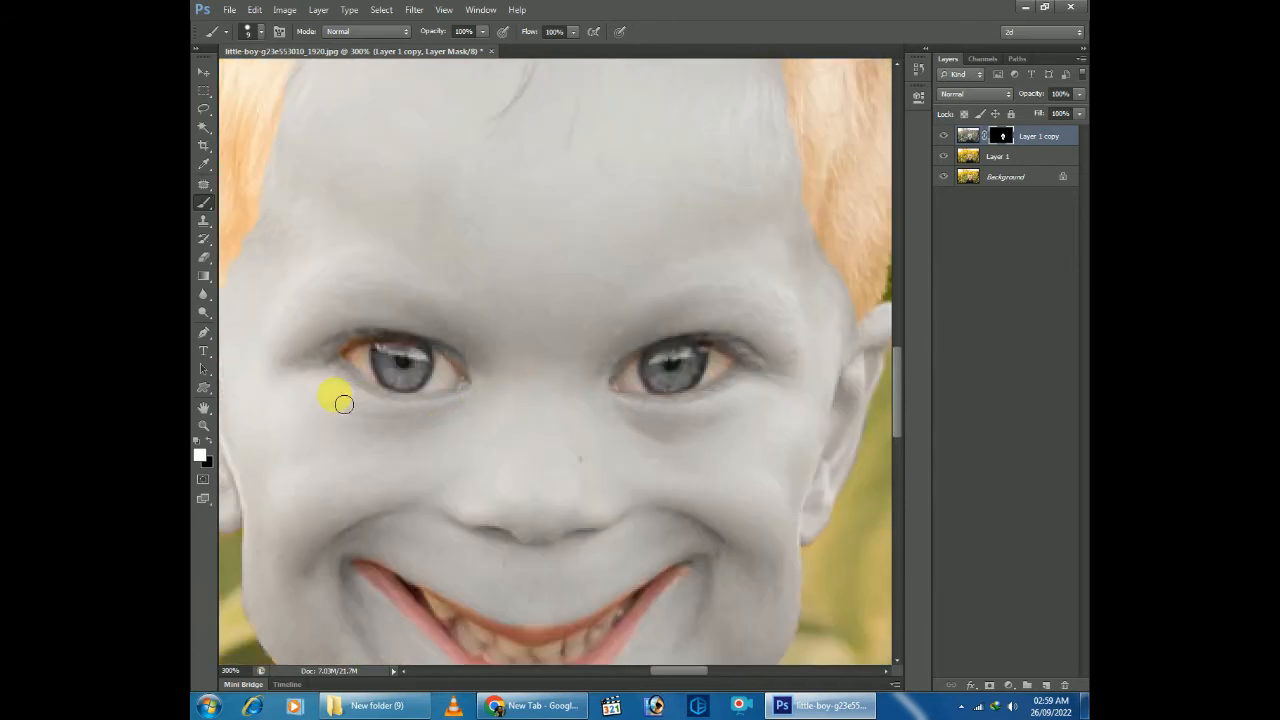
left_click_drag(383, 335, 551, 303)
Add a new layer above Layer 1 copy and set the foreground colour to dark red #8d0202
key("ctrl+0")
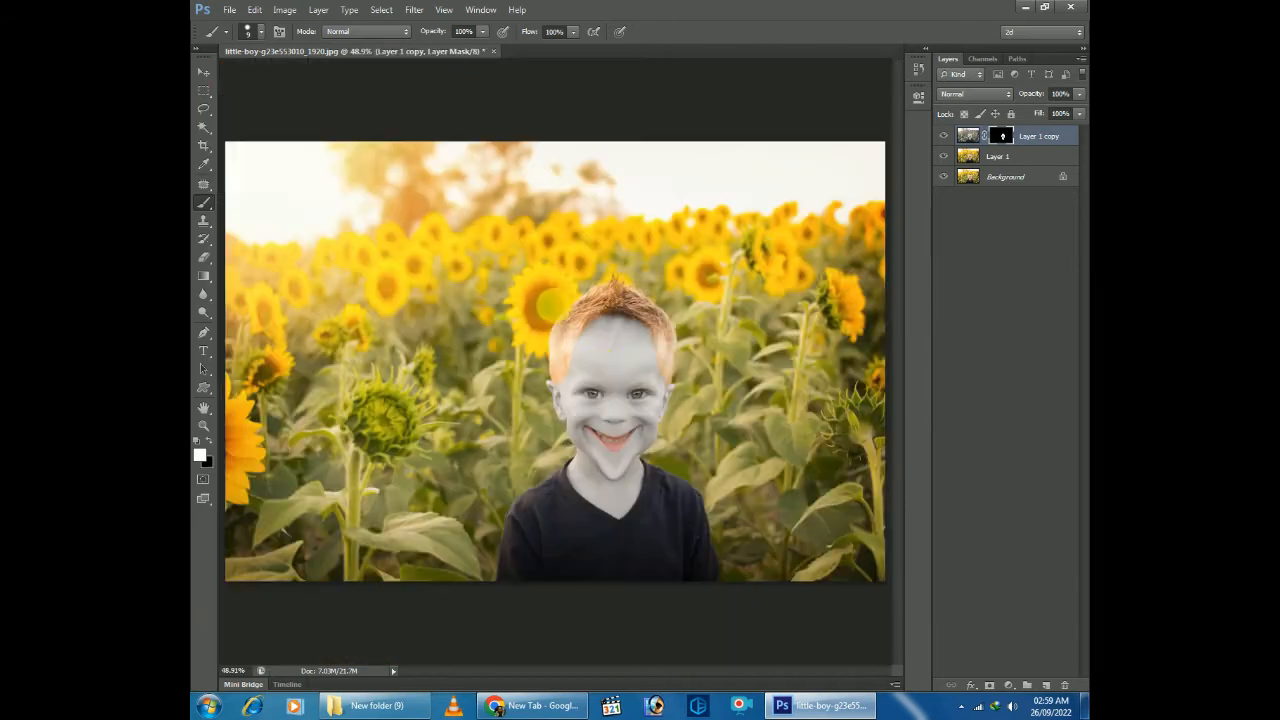
key("ctrl+plus")
key("ctrl+plus")
key("ctrl+plus")
key("ctrl+plus")
left_click_drag(874, 564, 648, 402)
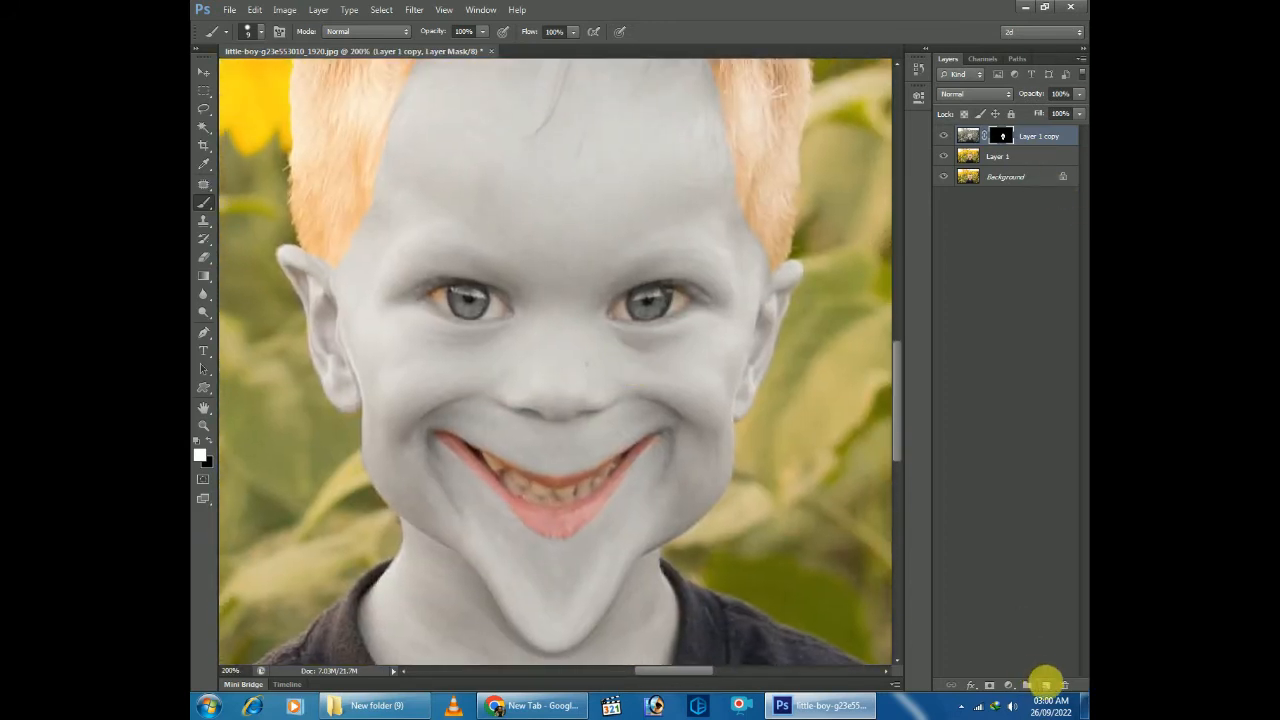
left_click(1047, 685)
left_click(208, 442)
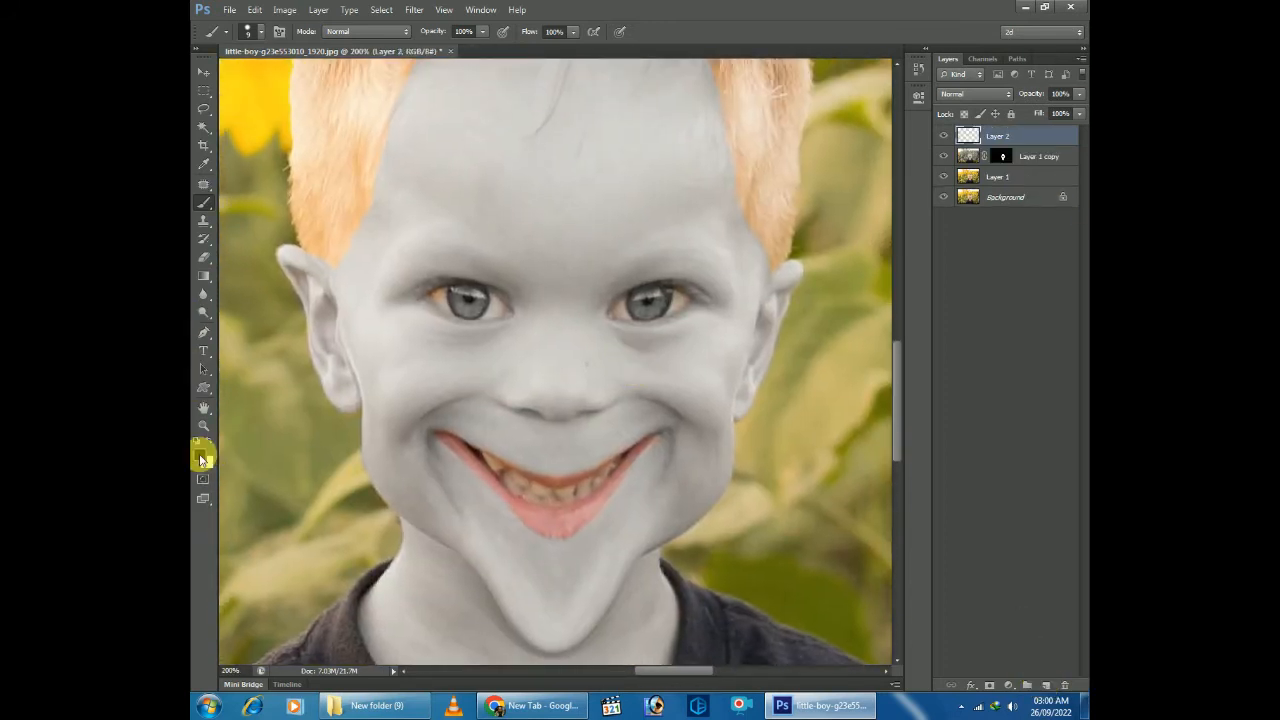
left_click(199, 455)
left_click(813, 264)
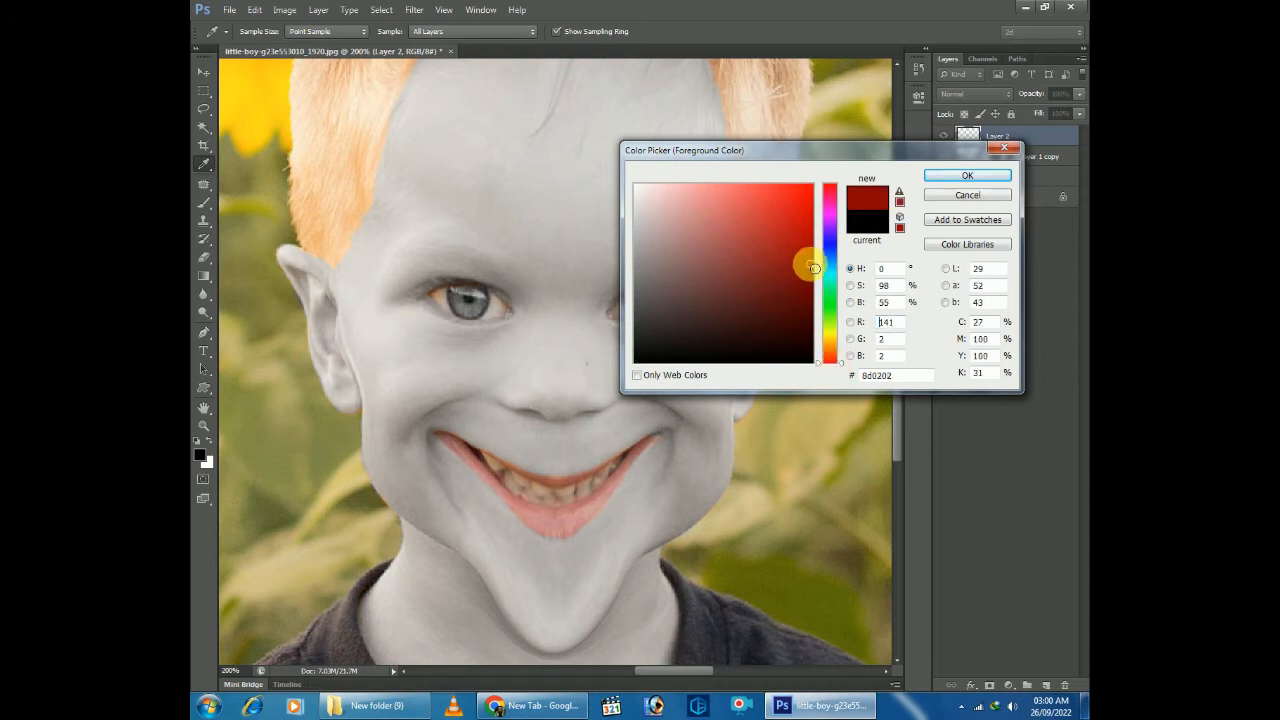
left_click(967, 175)
Touch up the Layer 1 copy mask with white along the upper lip near the mouth corner on the image's right side, and reselect Layer 2
left_click(204, 202)
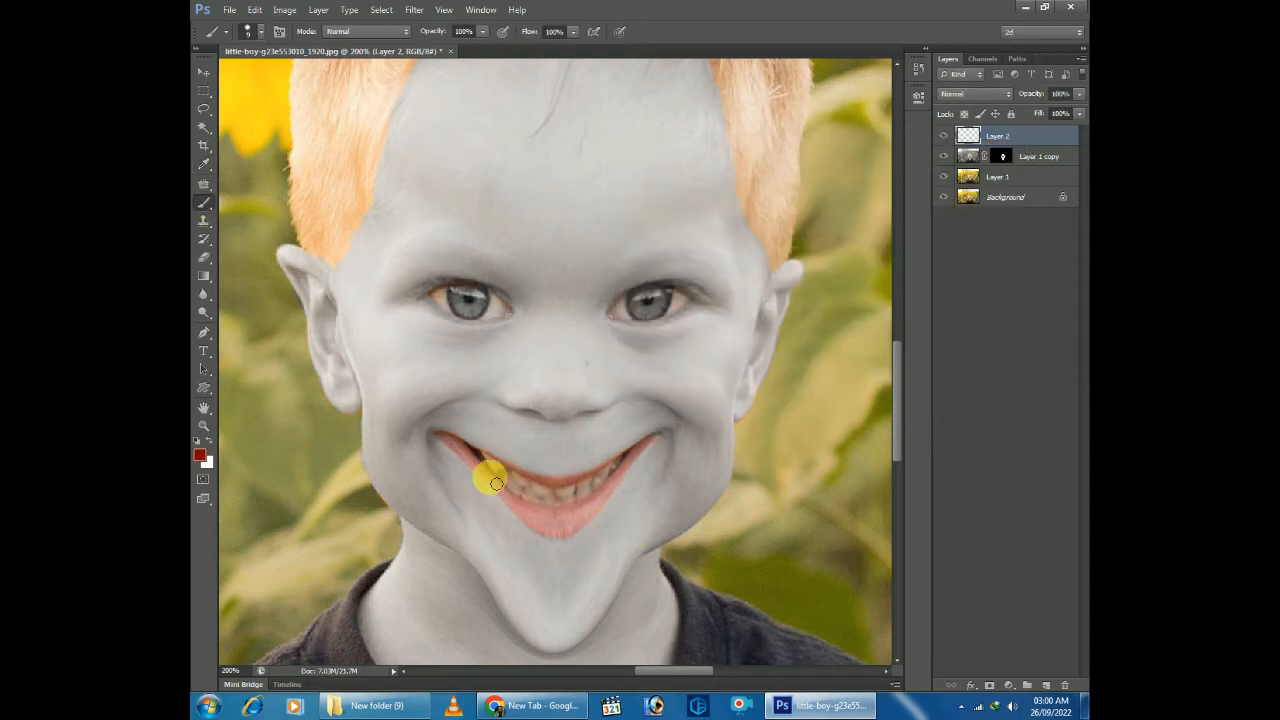
key("ctrl+plus")
left_click_drag(534, 505, 529, 405)
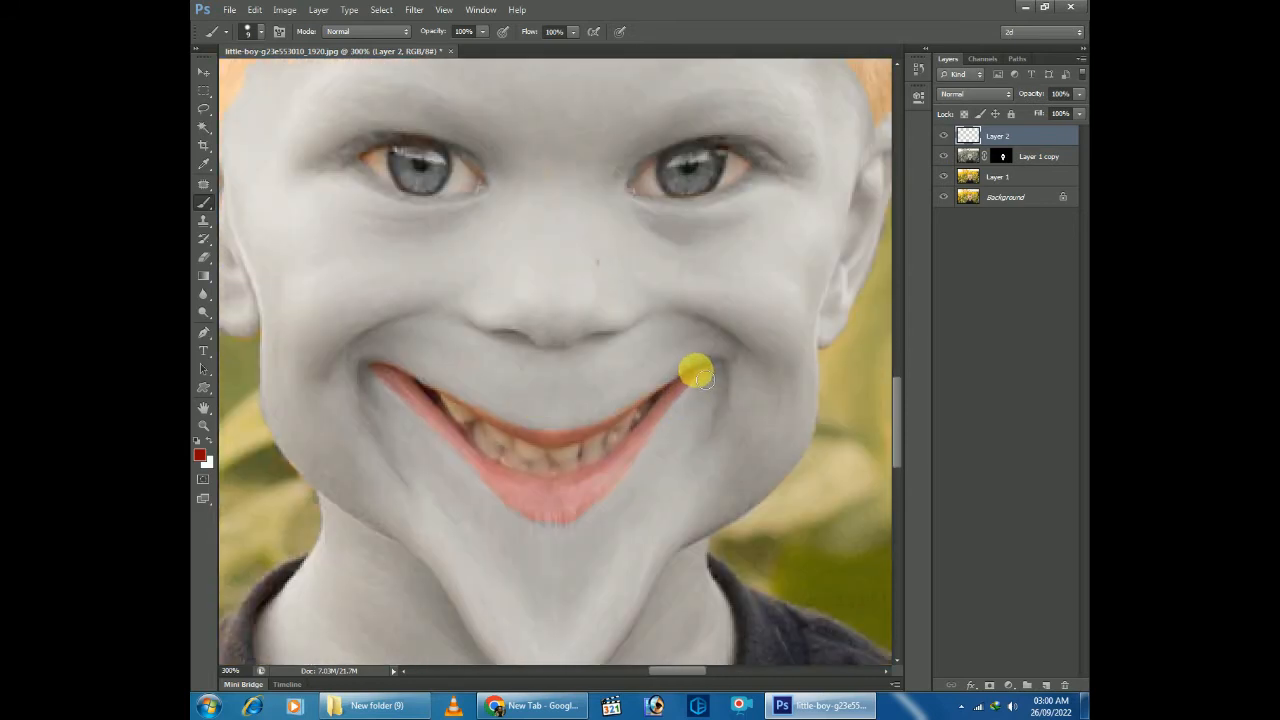
left_click(1001, 157)
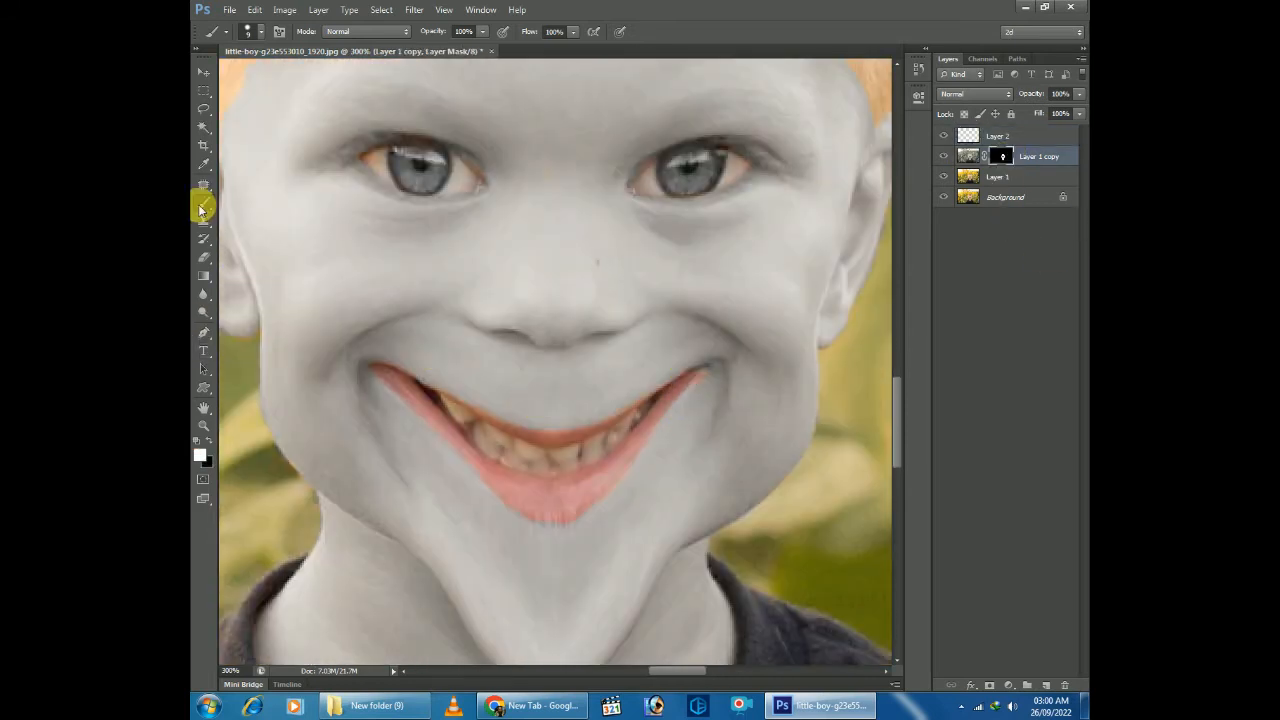
left_click_drag(711, 397, 639, 404)
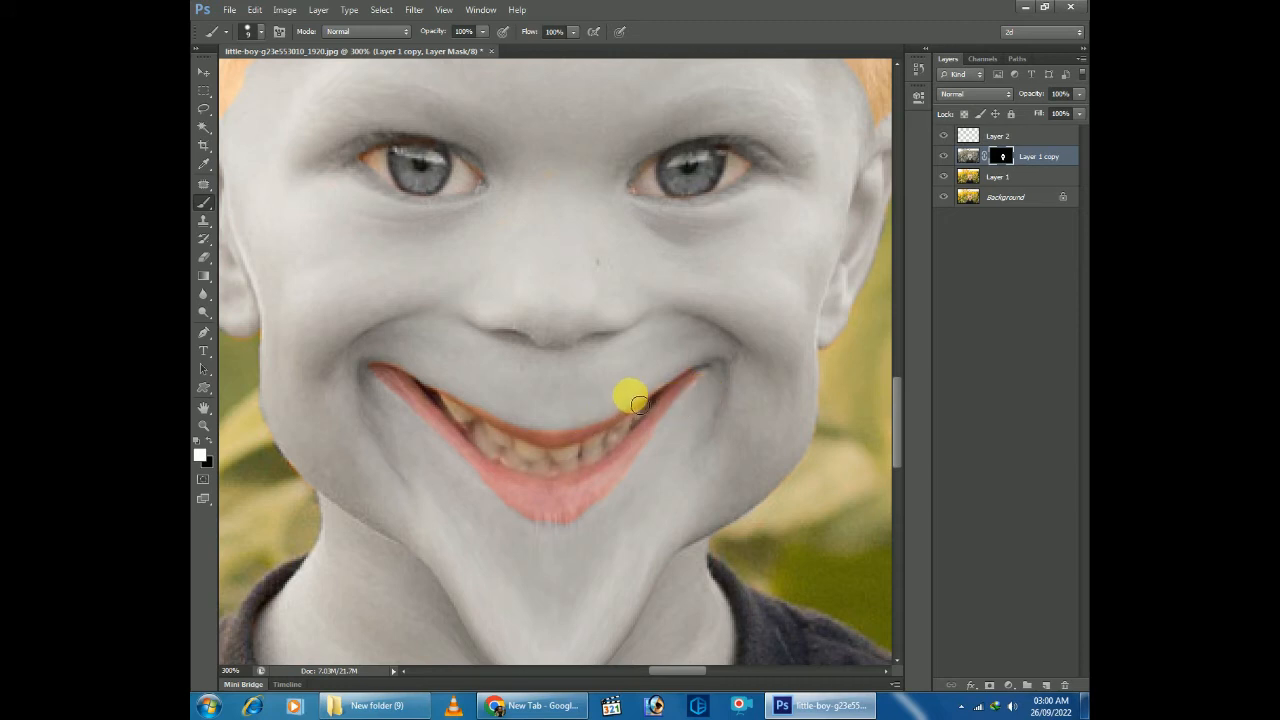
left_click(200, 455)
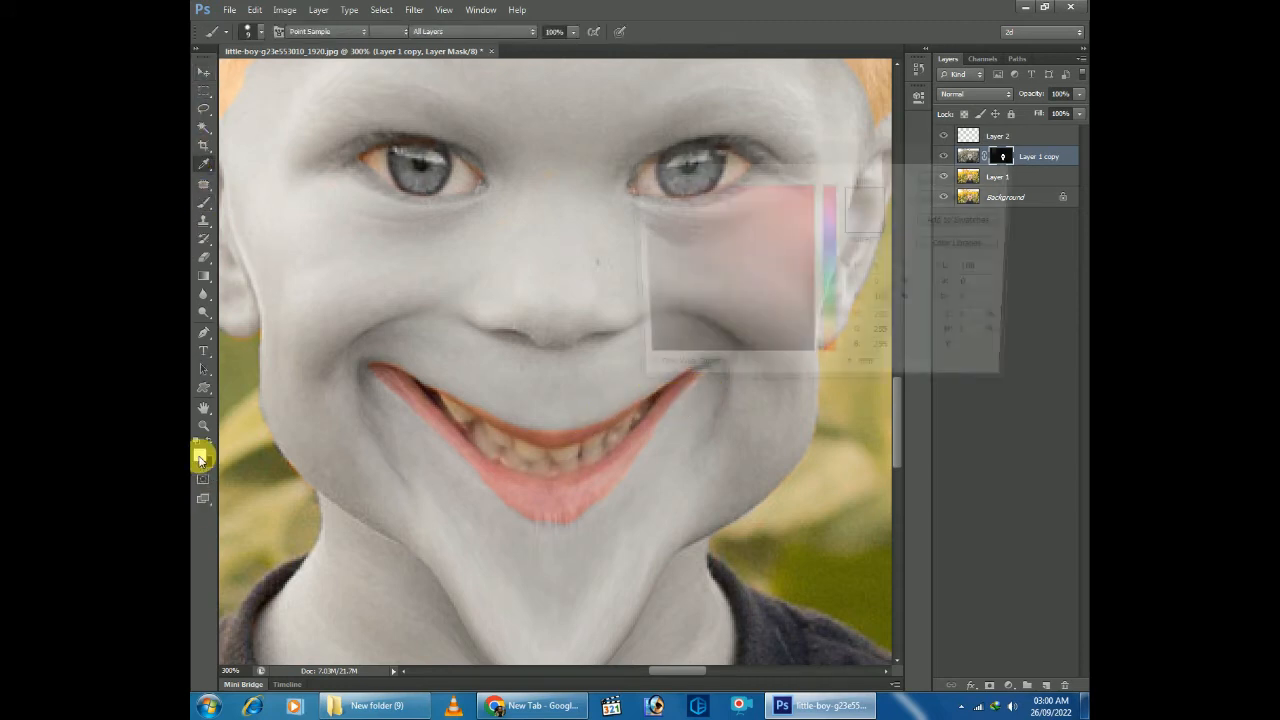
left_click(929, 182)
left_click(1011, 134)
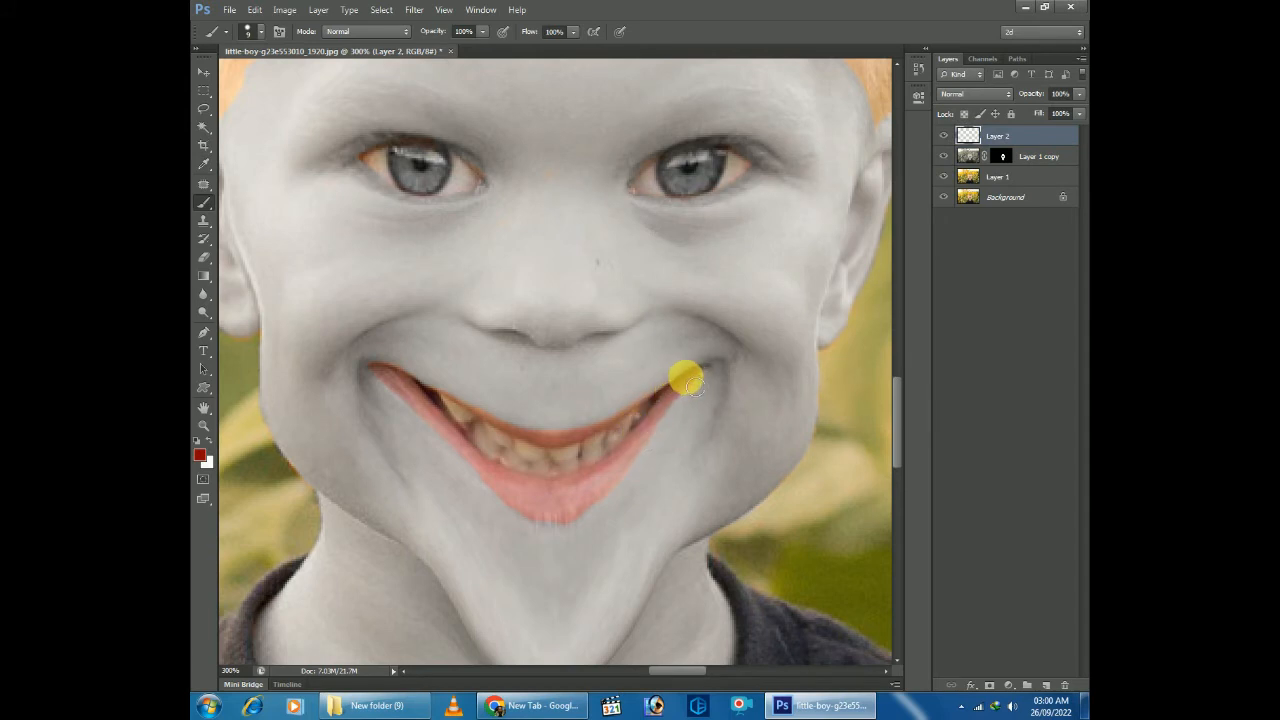
Paint the lower lip dark red on Layer 2 from one mouth corner to the other, using a 7 px brush and undoing stray strokes
left_click_drag(680, 388, 645, 432)
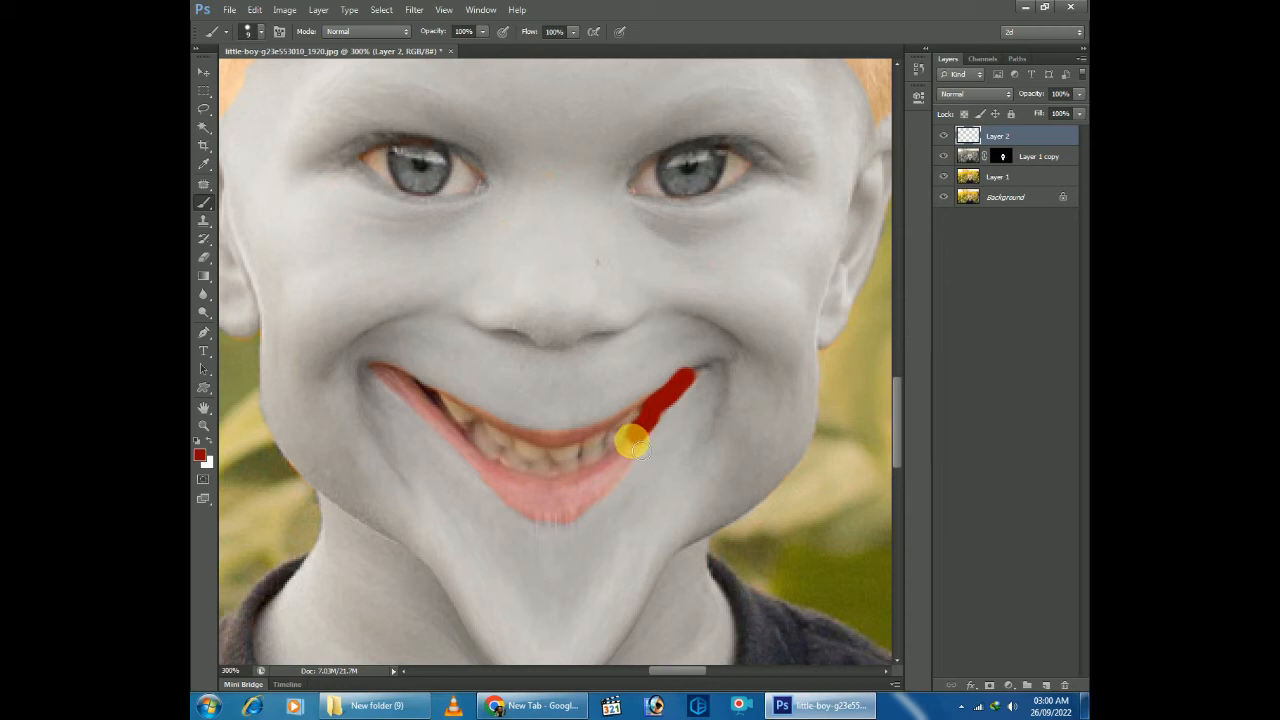
key("ctrl+z")
key("ctrl+plus")
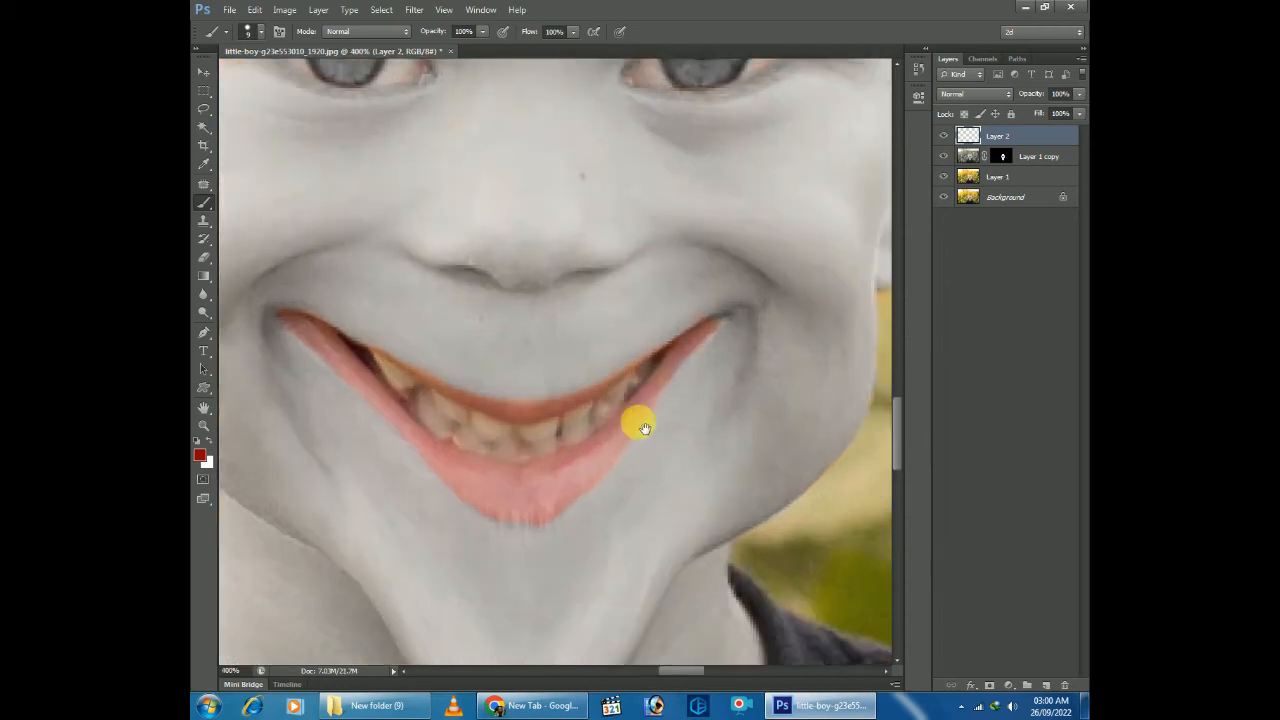
mouse_move(707, 322)
left_mouse_down()
mouse_move(599, 471)
mouse_move(618, 460)
mouse_move(537, 517)
mouse_move(497, 516)
mouse_move(362, 392)
left_mouse_up()
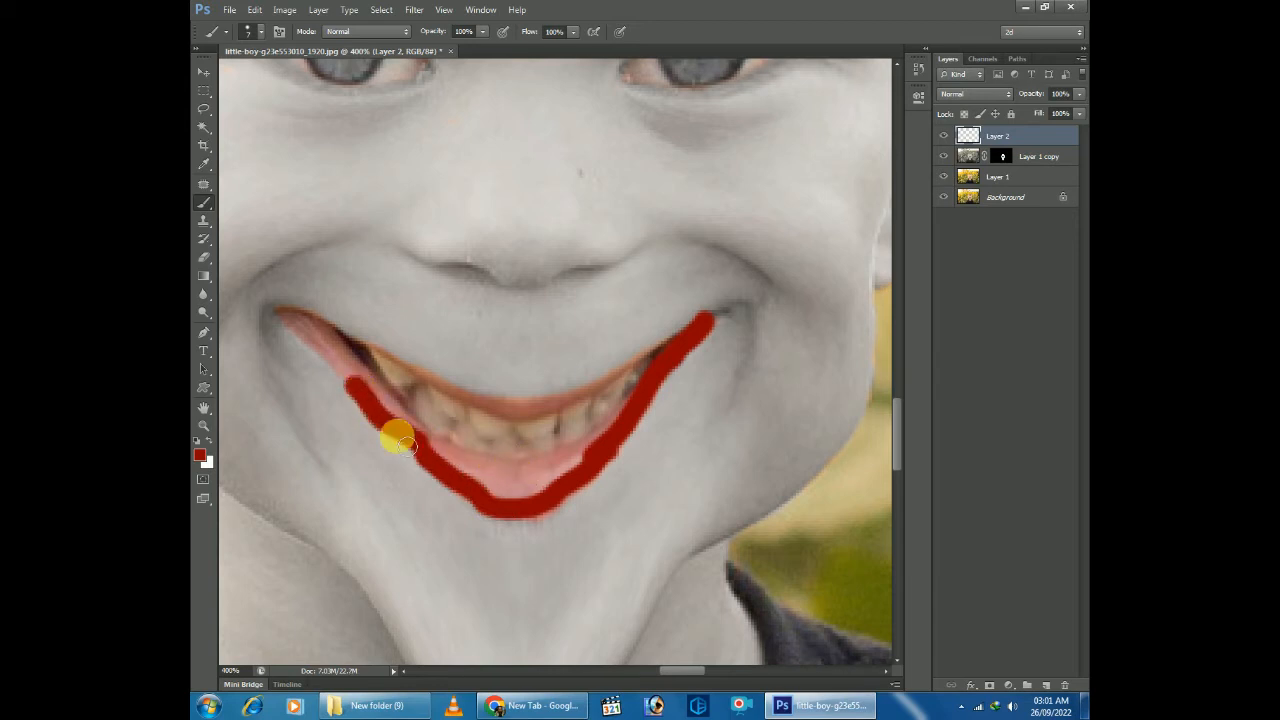
key("ctrl+z")
mouse_move(294, 323)
left_mouse_down()
mouse_move(440, 460)
mouse_move(516, 501)
mouse_move(553, 496)
mouse_move(586, 451)
left_mouse_up()
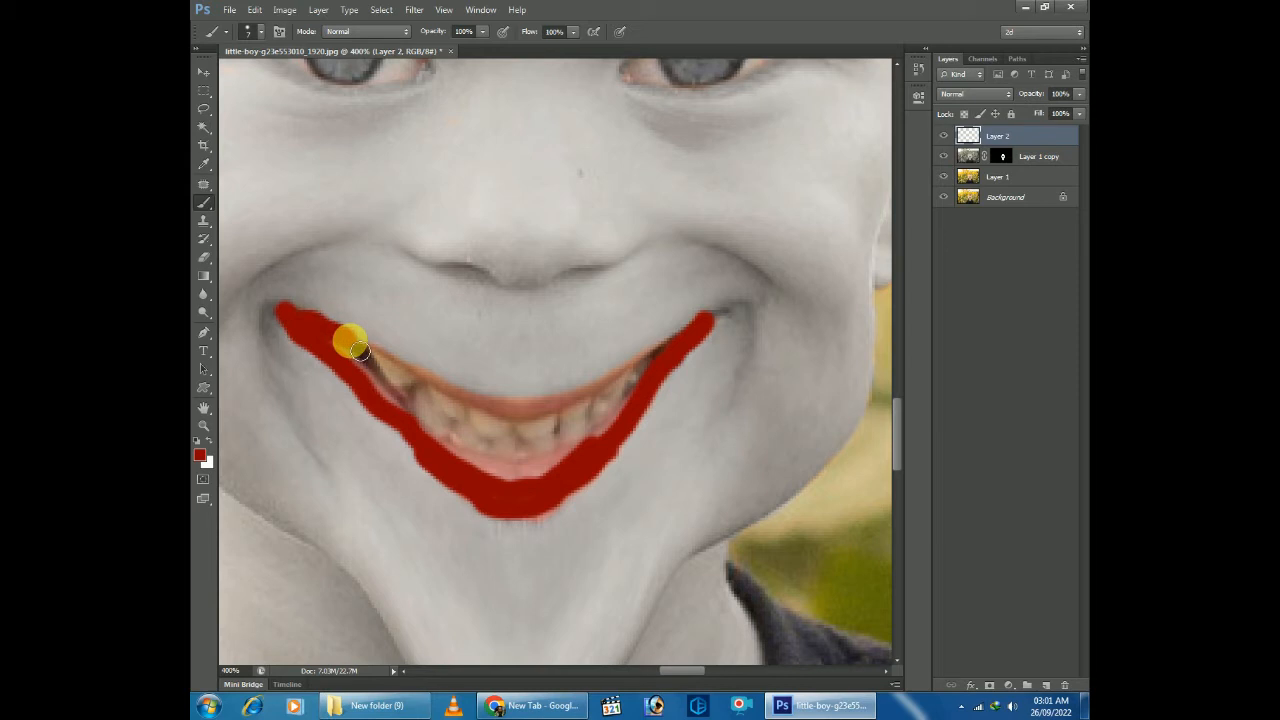
Paint the upper lip dark red with a 5 px brush and fill the lower lip's inner edge up to the teeth
mouse_move(376, 352)
left_mouse_down()
mouse_move(502, 412)
mouse_move(569, 398)
mouse_move(569, 412)
mouse_move(707, 319)
left_mouse_up()
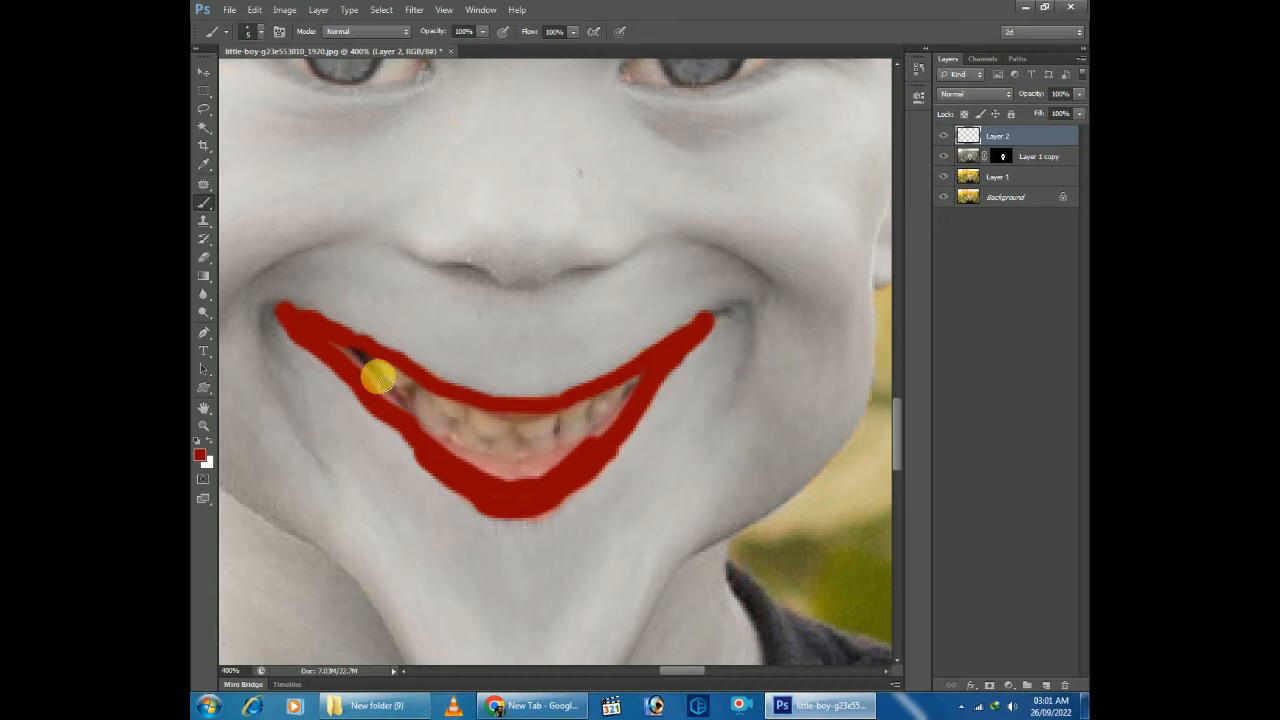
mouse_move(585, 458)
left_mouse_down()
mouse_move(513, 475)
mouse_move(398, 442)
left_mouse_up()
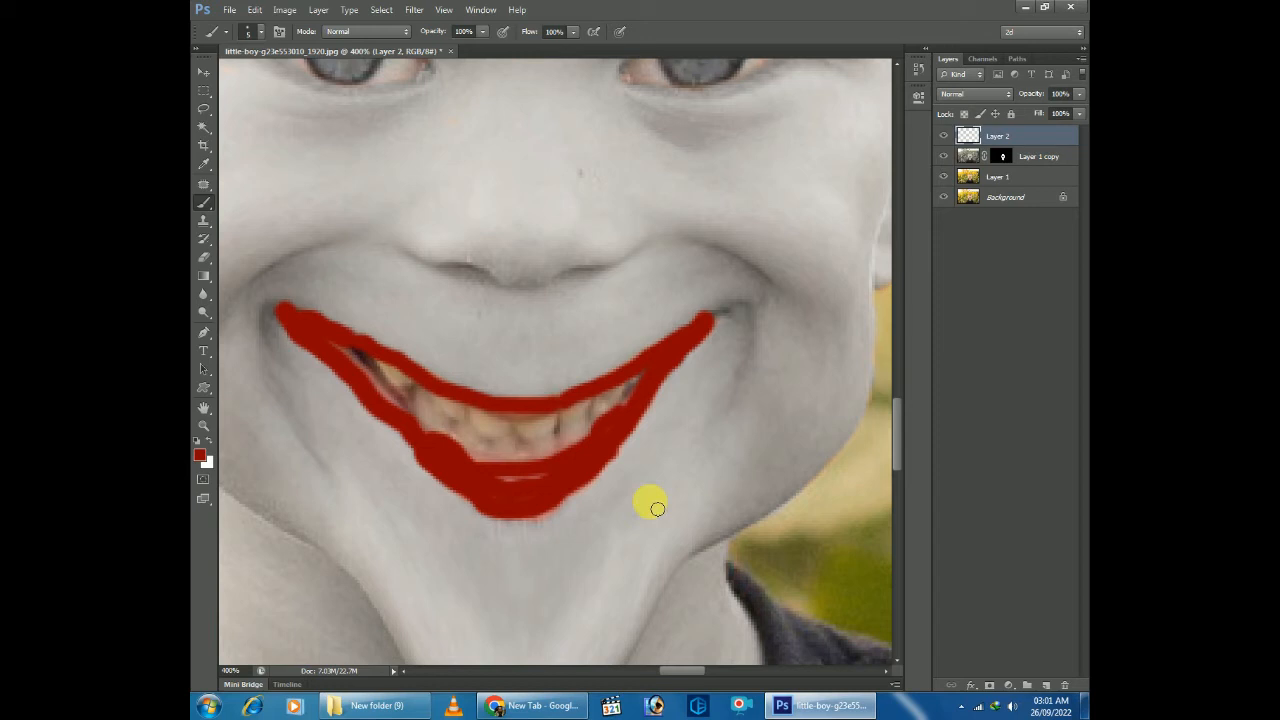
key("ctrl+z")
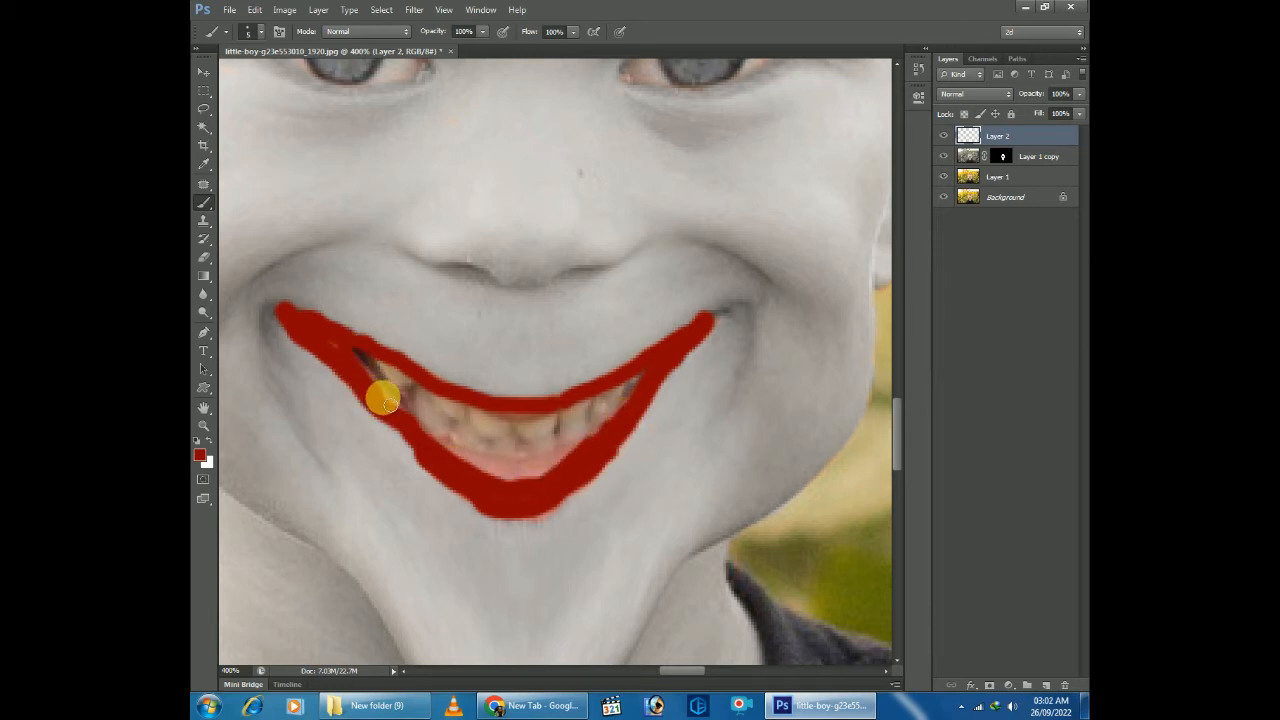
mouse_move(411, 430)
left_mouse_down()
mouse_move(484, 469)
mouse_move(543, 477)
mouse_move(576, 460)
left_mouse_up()
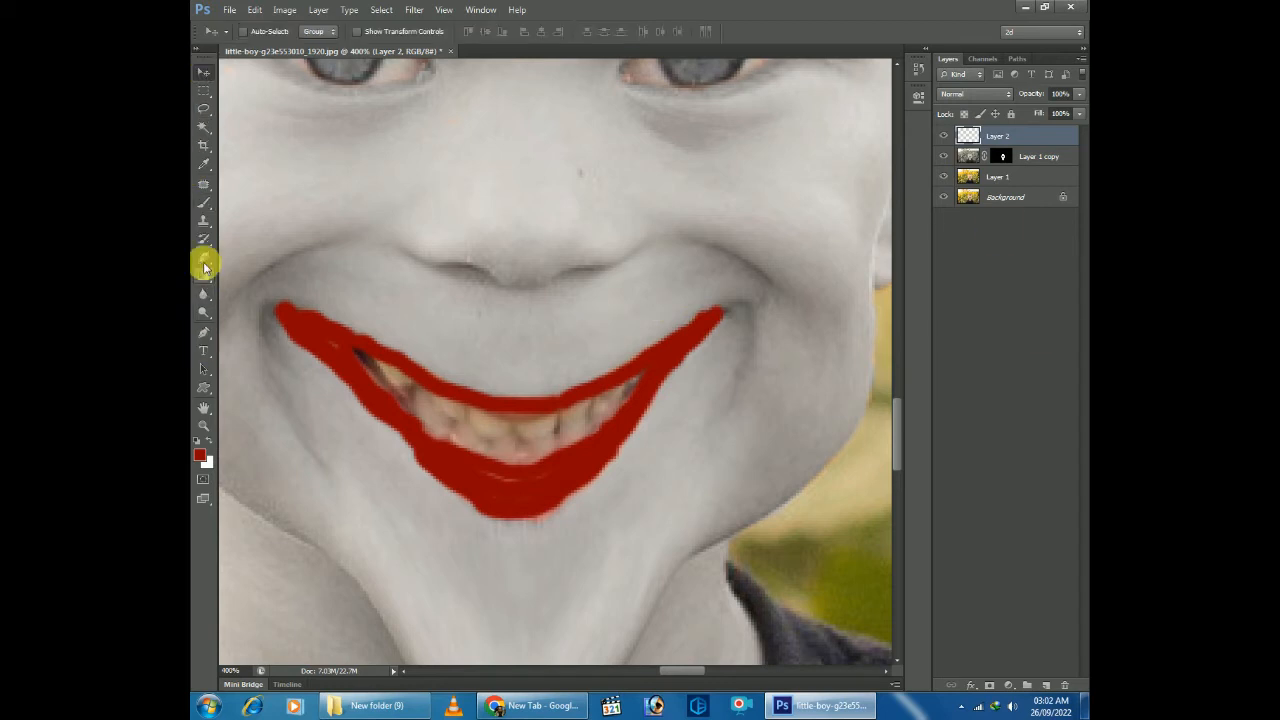
Outline the tip of the nose in dark red with the 5 px brush and fill the shape, rounding its upper edge
left_click(405, 246)
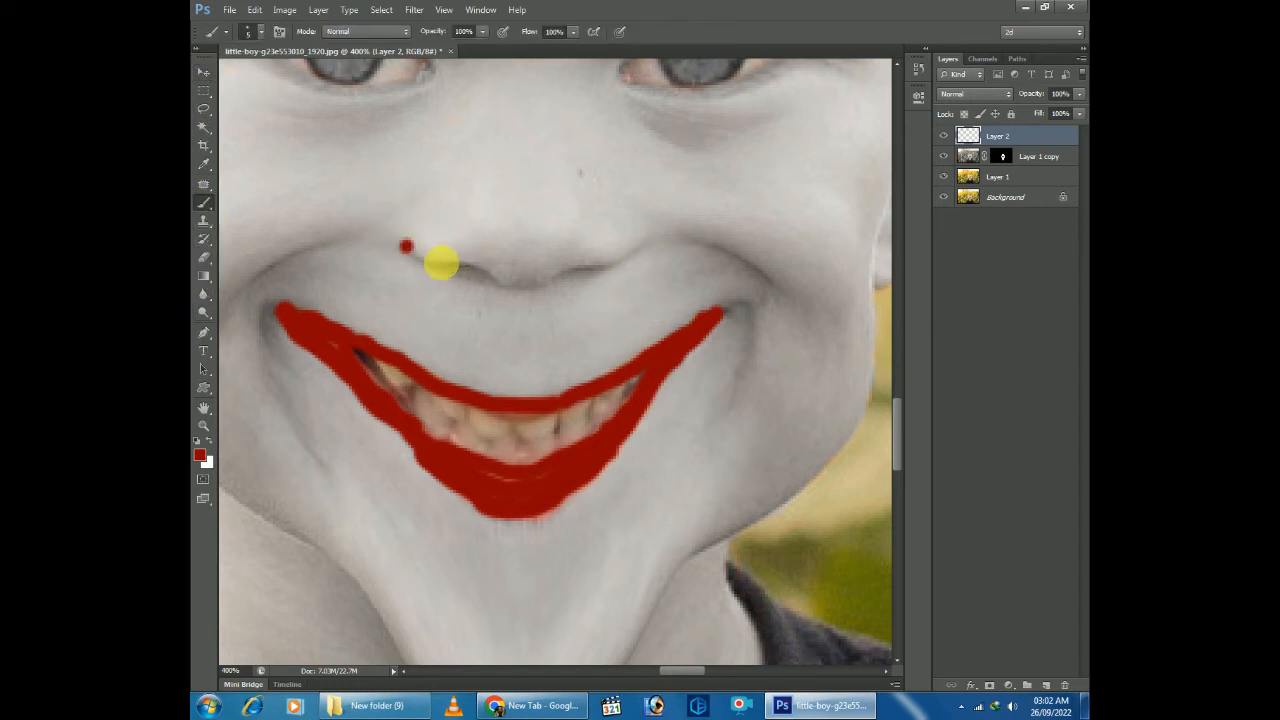
mouse_move(457, 264)
left_mouse_down()
mouse_move(530, 290)
mouse_move(644, 252)
mouse_move(569, 228)
mouse_move(445, 235)
mouse_move(400, 247)
left_mouse_up()
key("ctrl+z")
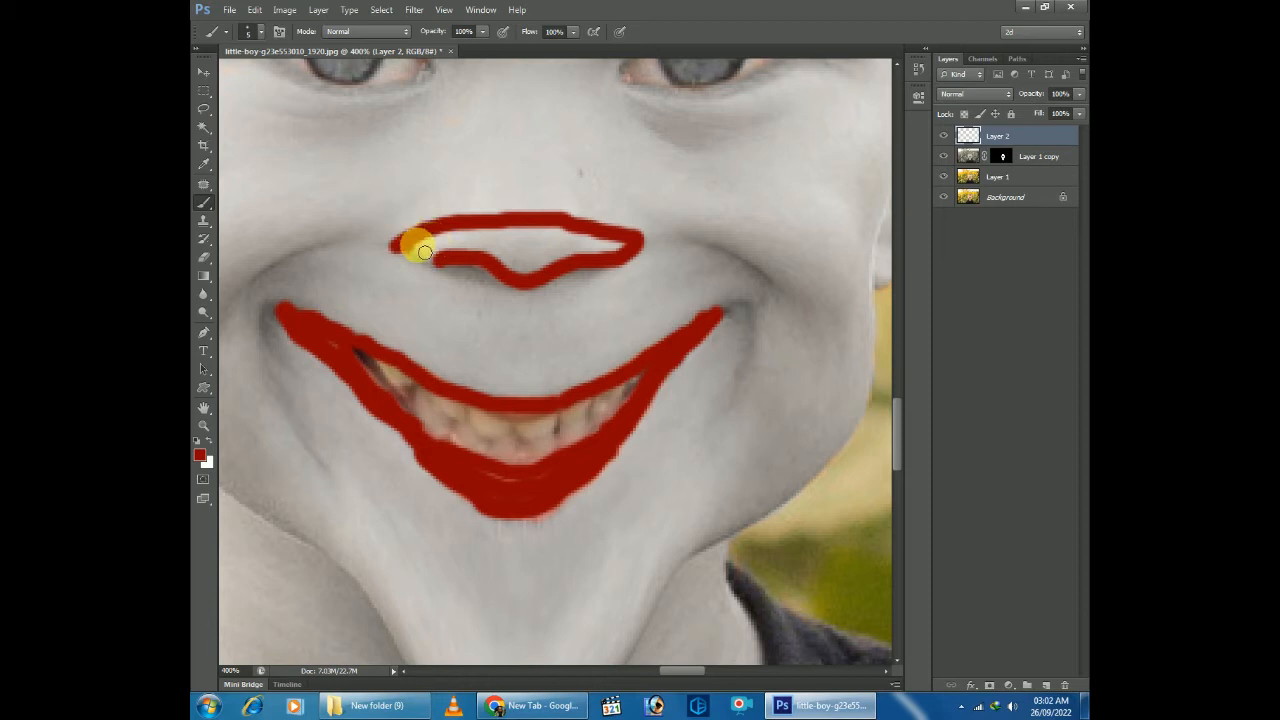
mouse_move(440, 257)
left_mouse_down()
mouse_move(570, 268)
mouse_move(627, 252)
mouse_move(464, 244)
mouse_move(514, 261)
mouse_move(578, 257)
mouse_move(505, 243)
mouse_move(528, 275)
mouse_move(619, 246)
mouse_move(571, 226)
left_mouse_up()
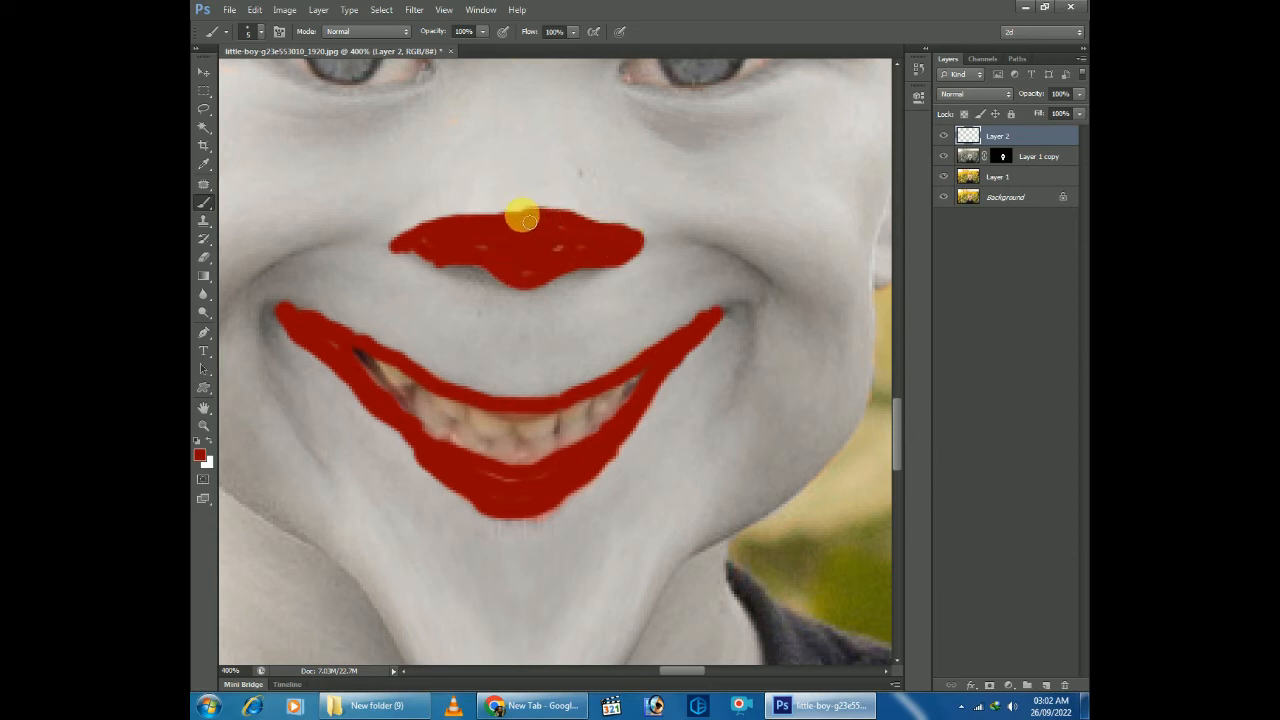
mouse_move(525, 215)
left_mouse_down()
mouse_move(610, 233)
mouse_move(447, 216)
mouse_move(477, 218)
mouse_move(428, 233)
mouse_move(521, 209)
mouse_move(600, 220)
mouse_move(520, 261)
mouse_move(474, 267)
mouse_move(458, 230)
left_mouse_up()
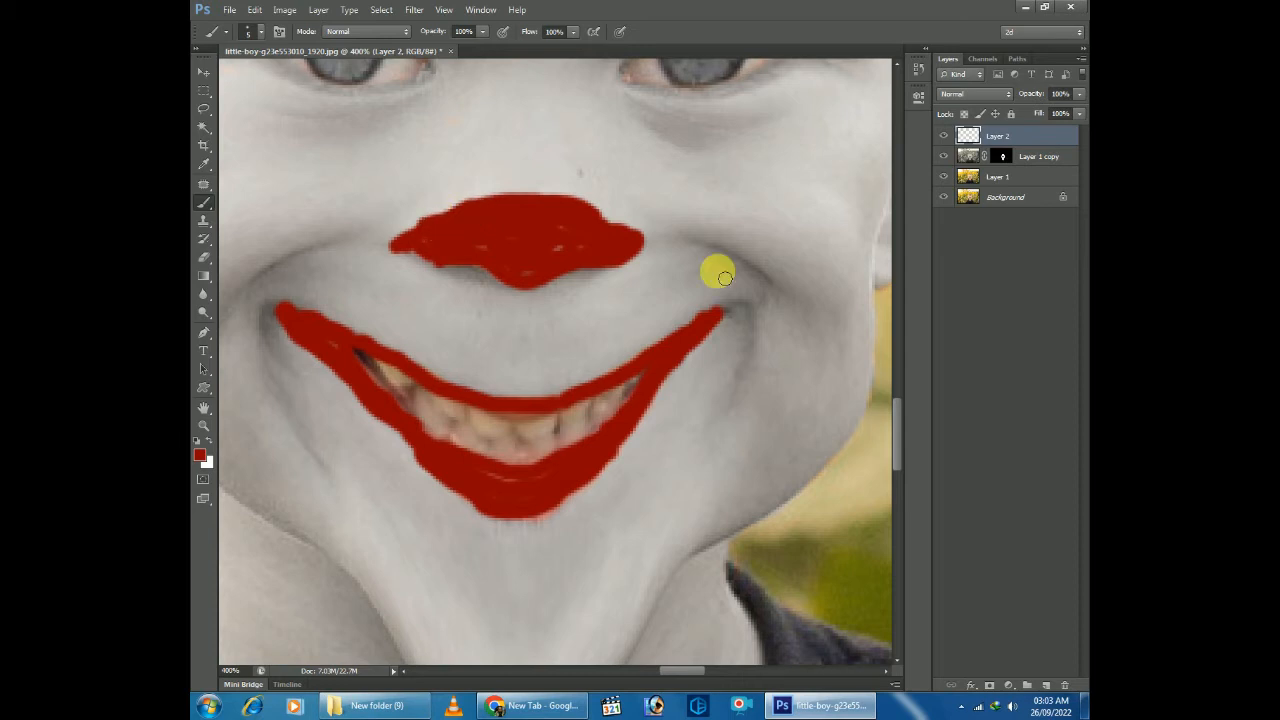
Change the blend mode of Layer 2 to Multiply
key("ctrl+0")
left_click(993, 92)
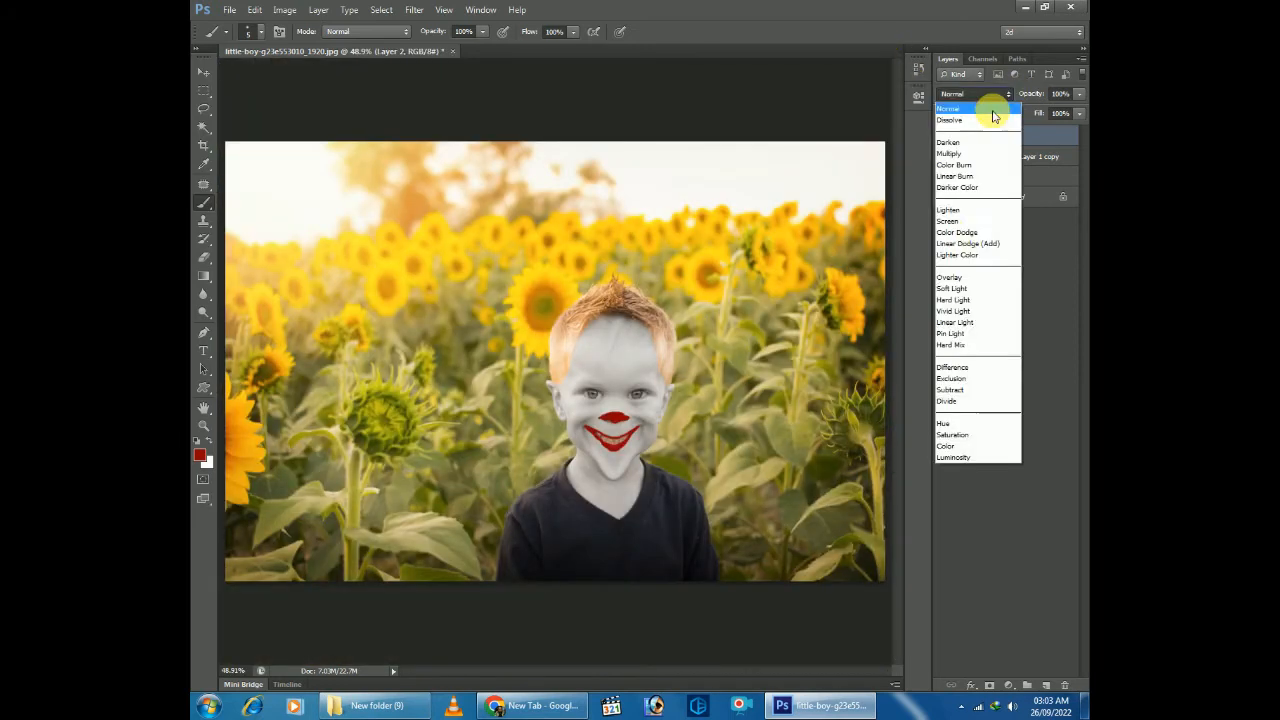
left_click(980, 143)
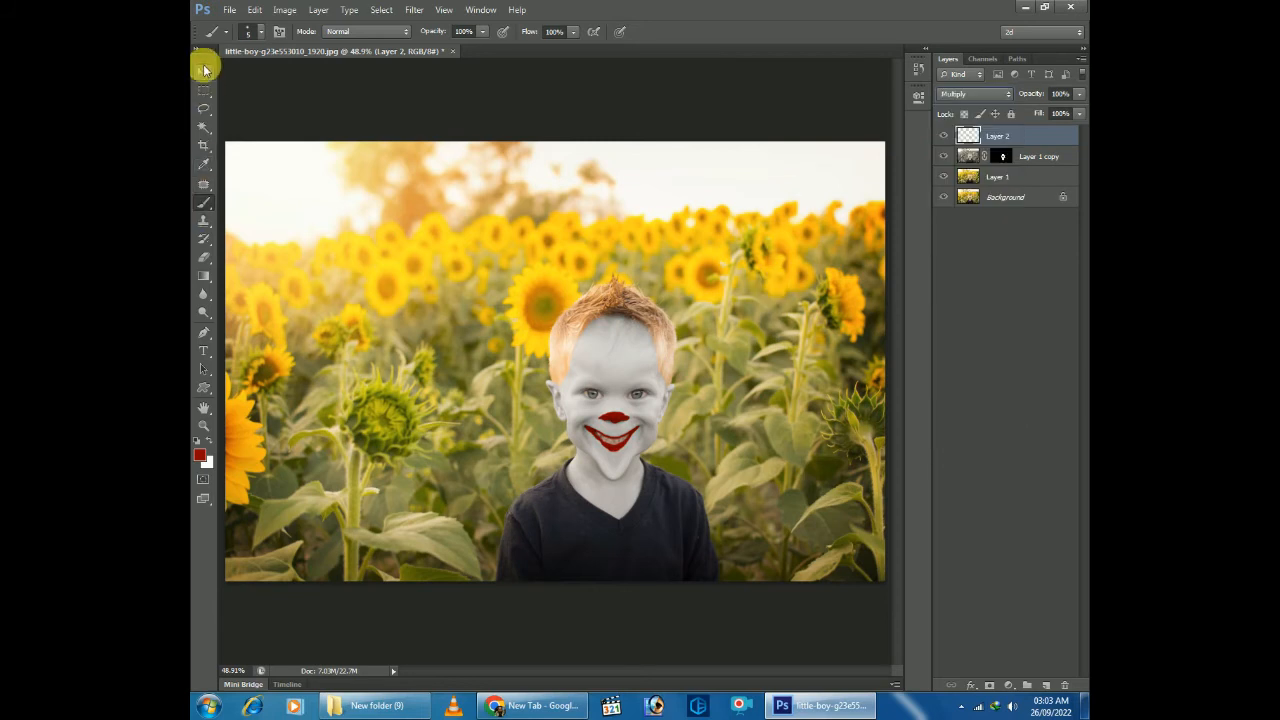
Erase the red paint spilling over the outer edges of the lips with a 15 px eraser
left_click(203, 257)
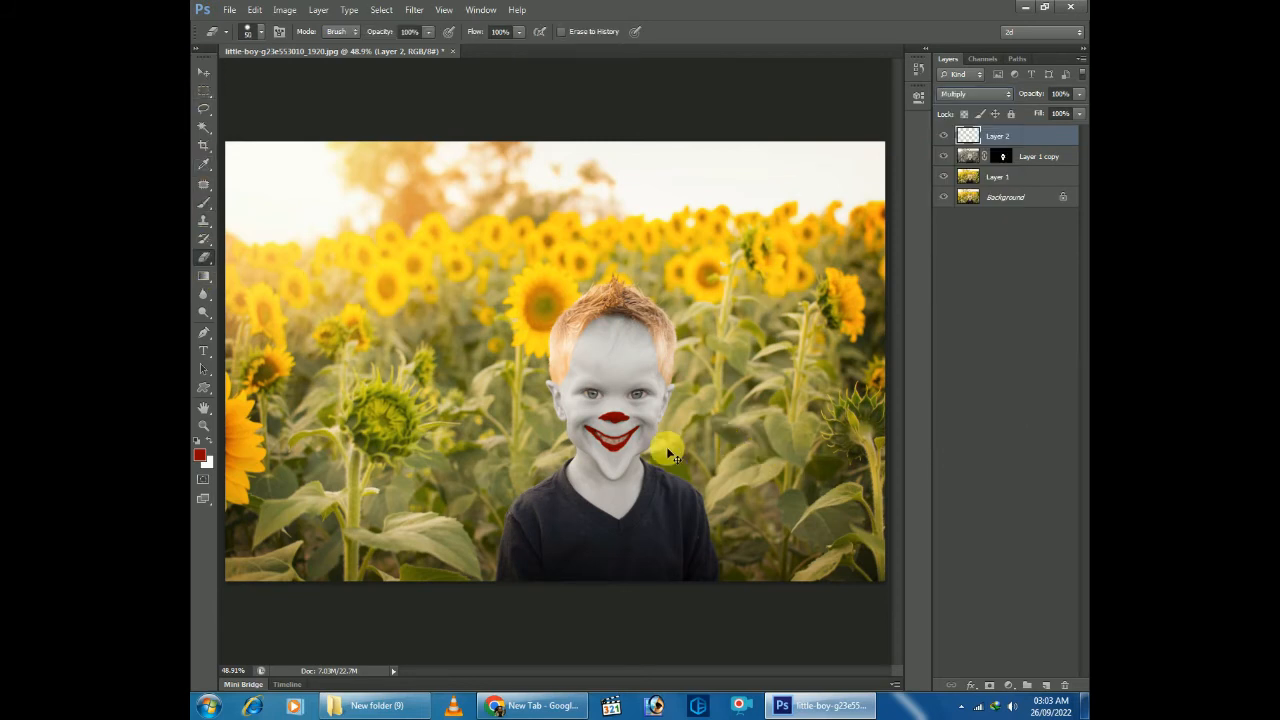
key("ctrl+plus")
key("ctrl+plus")
key("ctrl+plus")
key("ctrl+plus")
key("ctrl+plus")
key("ctrl+plus")
left_click_drag(829, 562, 514, 283)
left_click_drag(710, 590, 546, 267)
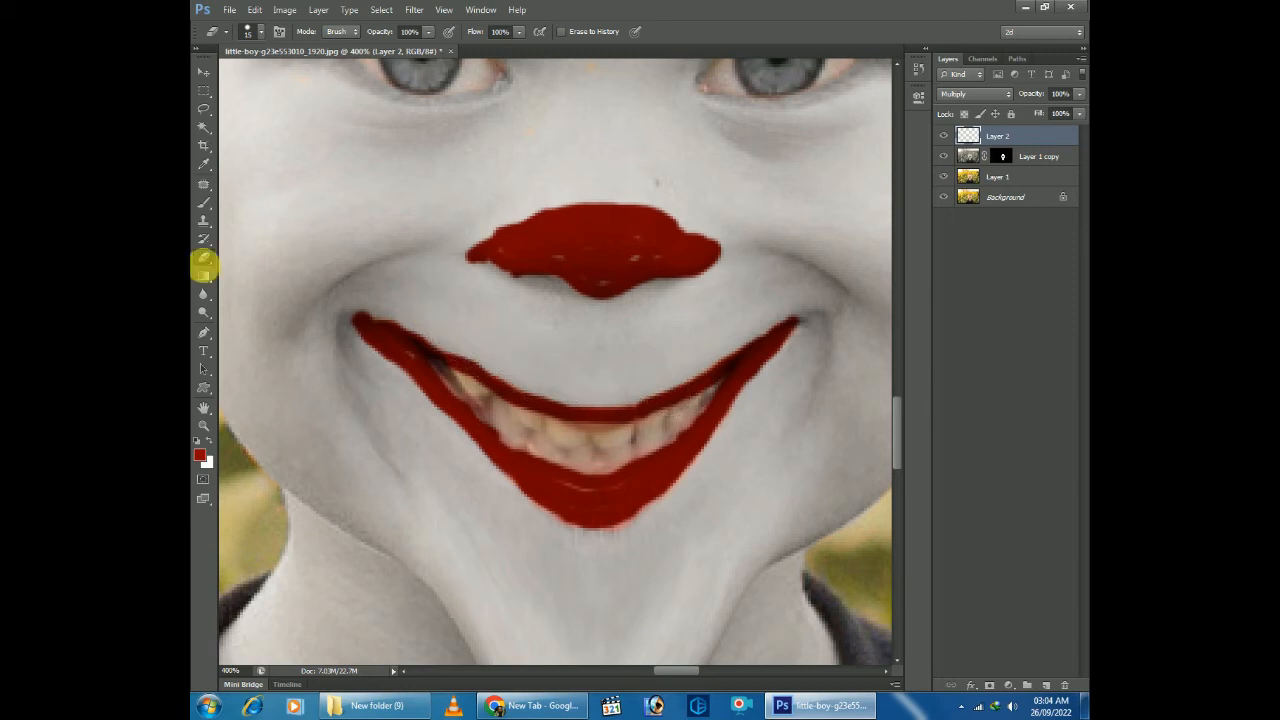
left_click(204, 202)
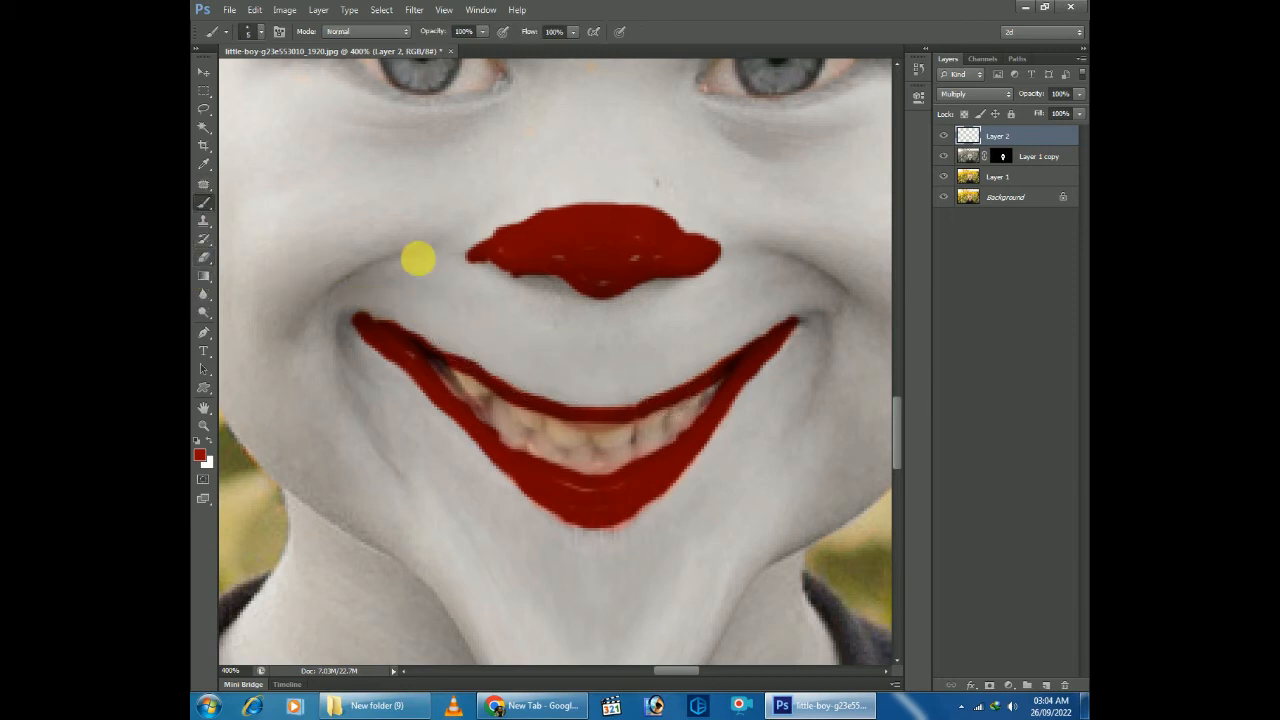
left_click(1001, 156)
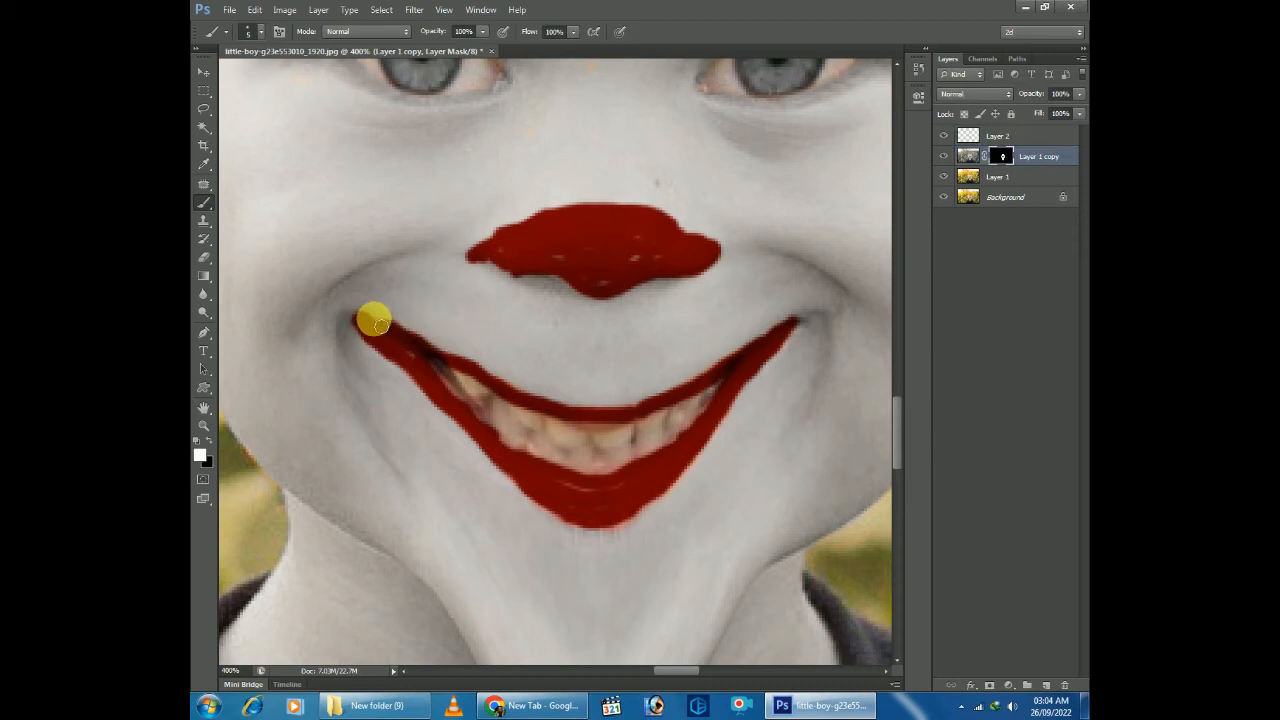
left_click(200, 455)
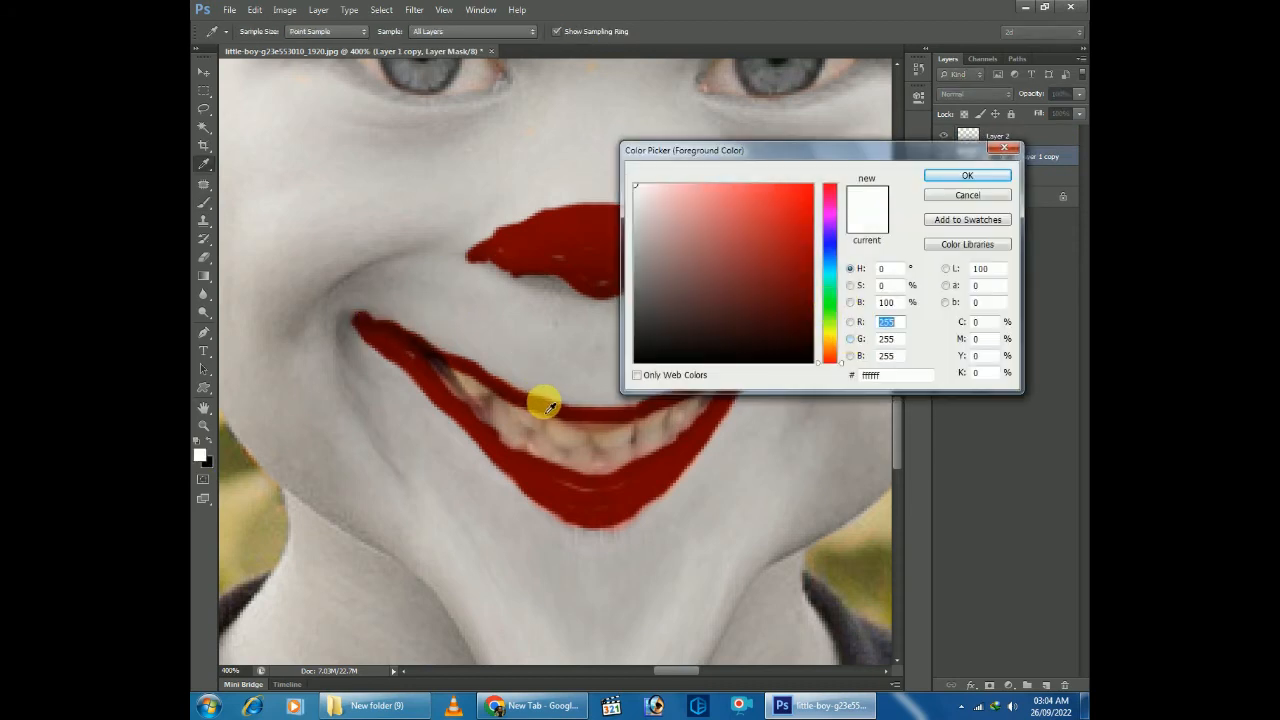
left_click(813, 261)
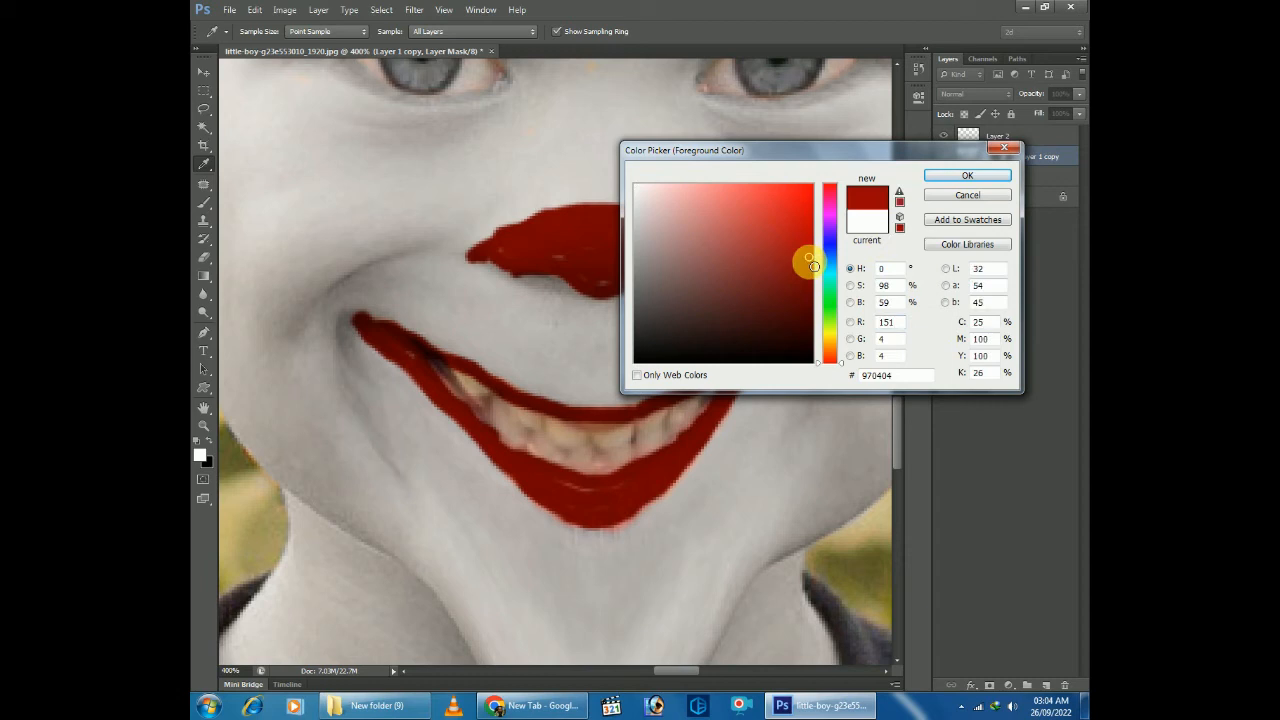
left_click(966, 176)
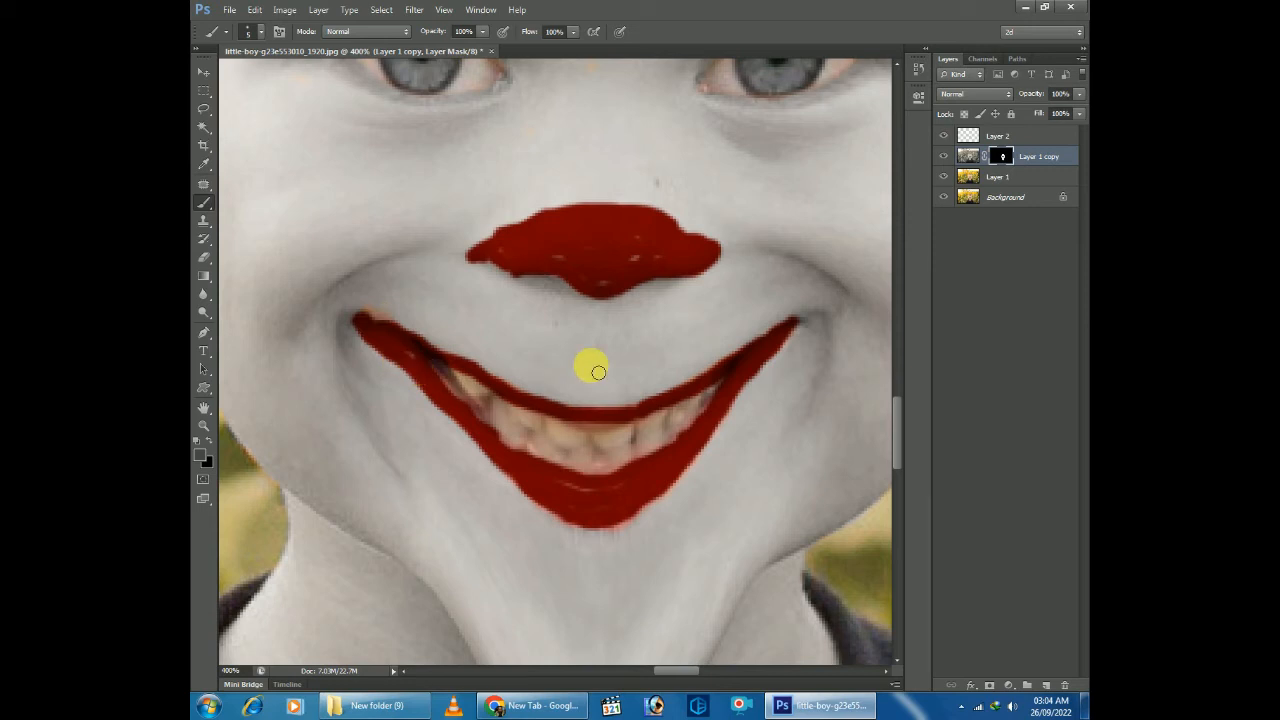
Extend both mouth corners with dark red paint on Layer 2 and thicken the upper lip along the teeth
key("alt+bracketright")
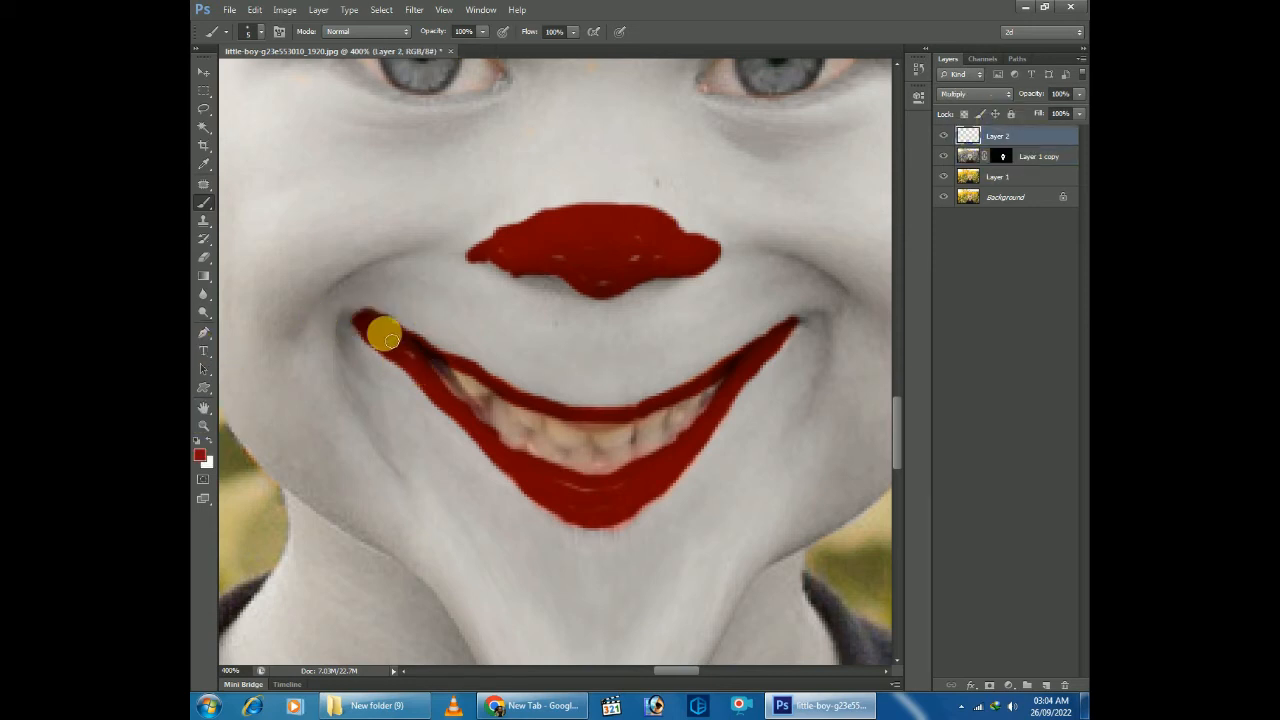
left_click(347, 316)
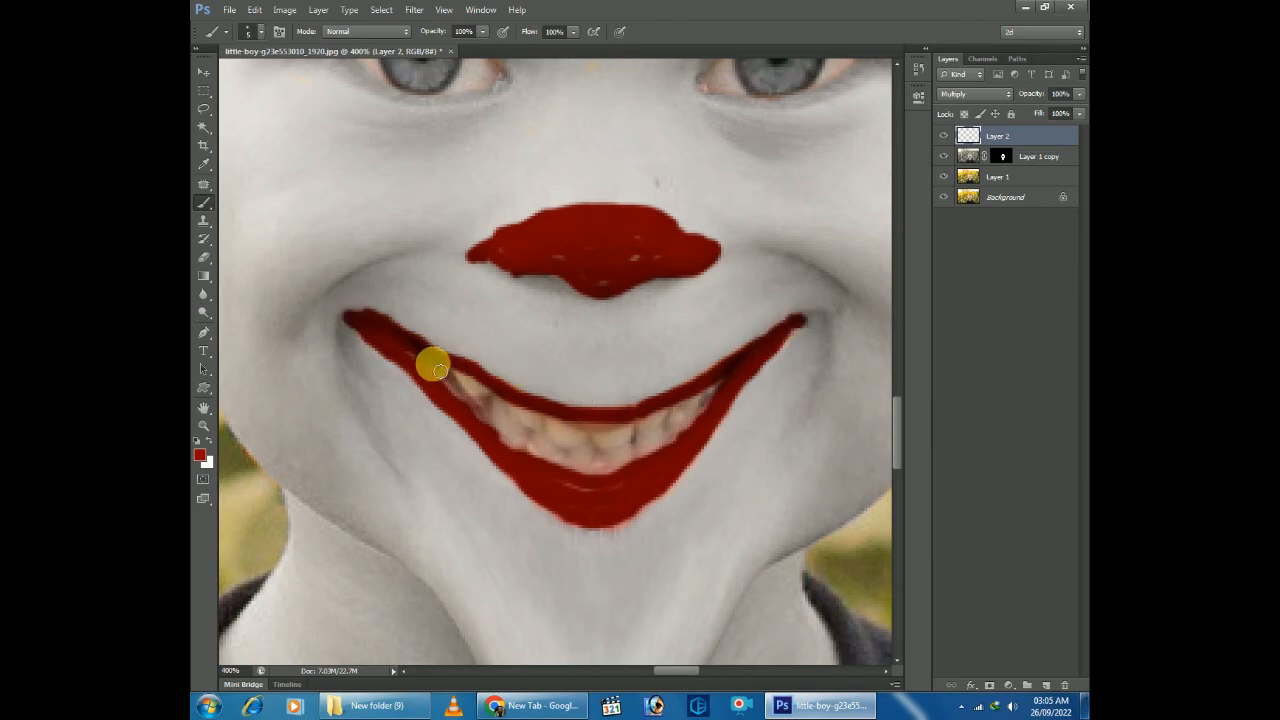
left_click(204, 257)
left_click(204, 201)
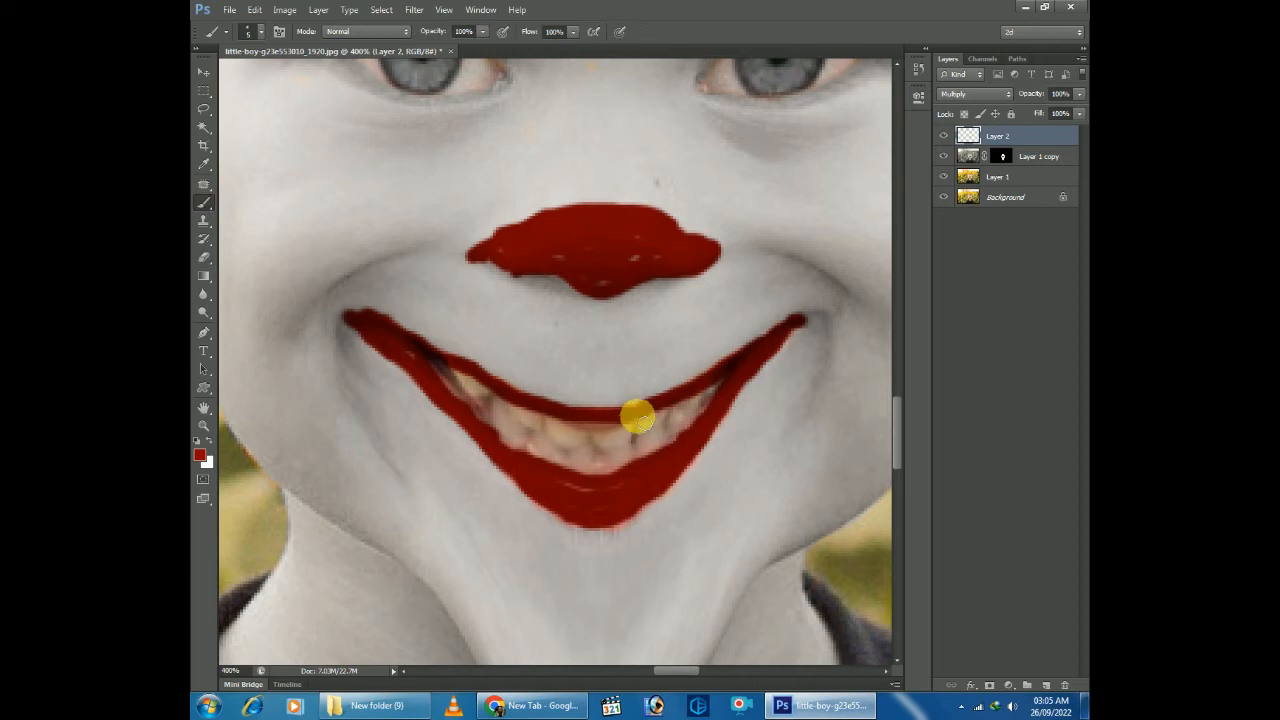
left_click_drag(610, 427, 449, 363)
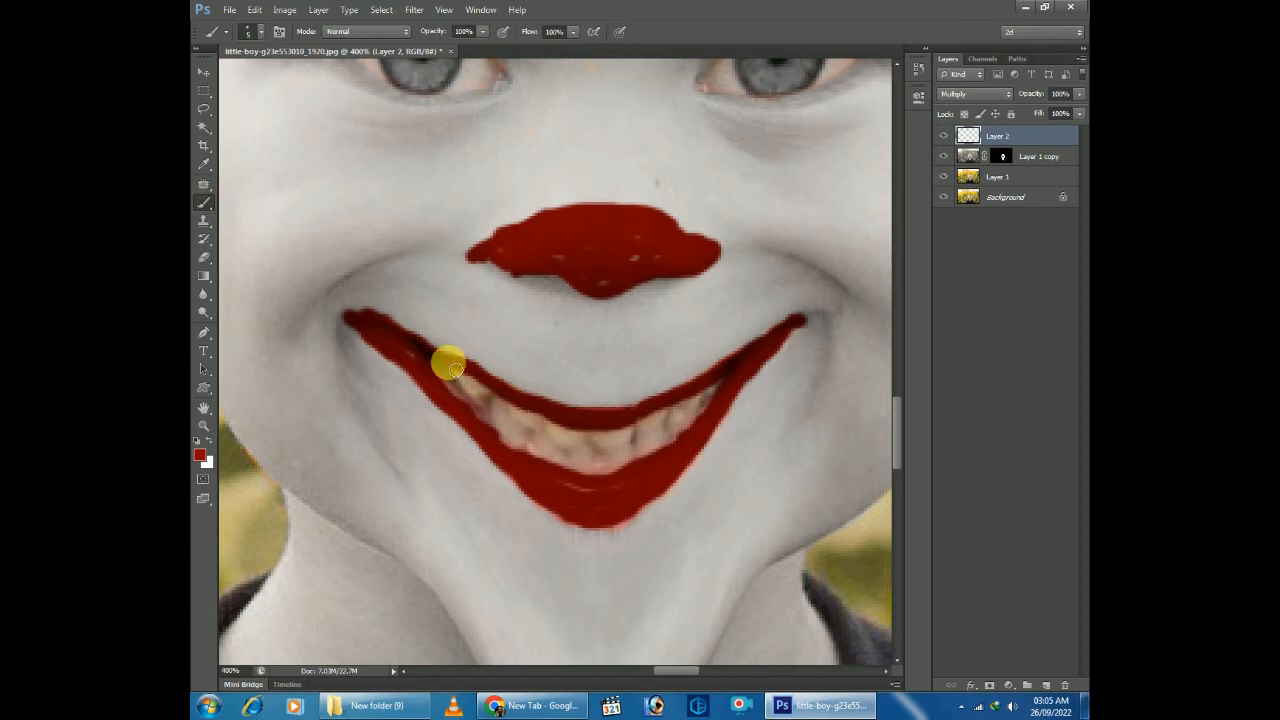
Erase the uneven paint edges around the nose and the mouth corners with the 15 px eraser to taper them
left_click(202, 76)
left_click(203, 328)
left_click(204, 258)
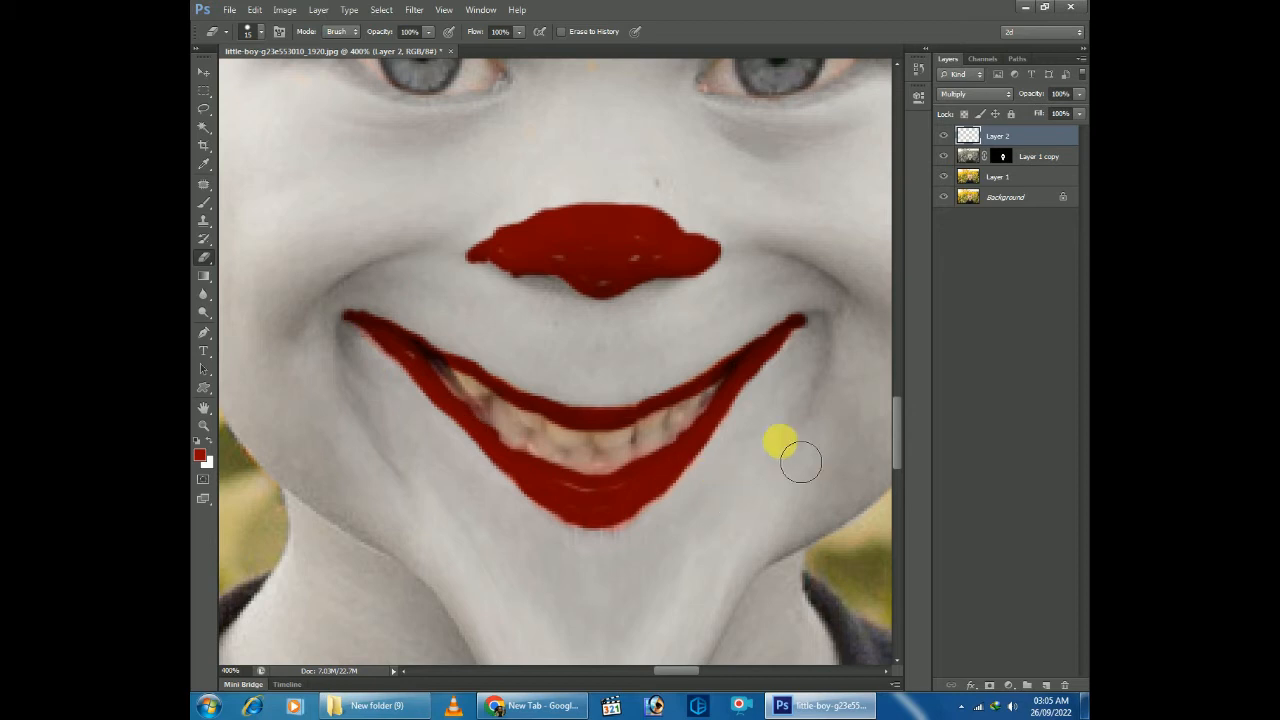
left_click_drag(497, 240, 477, 272)
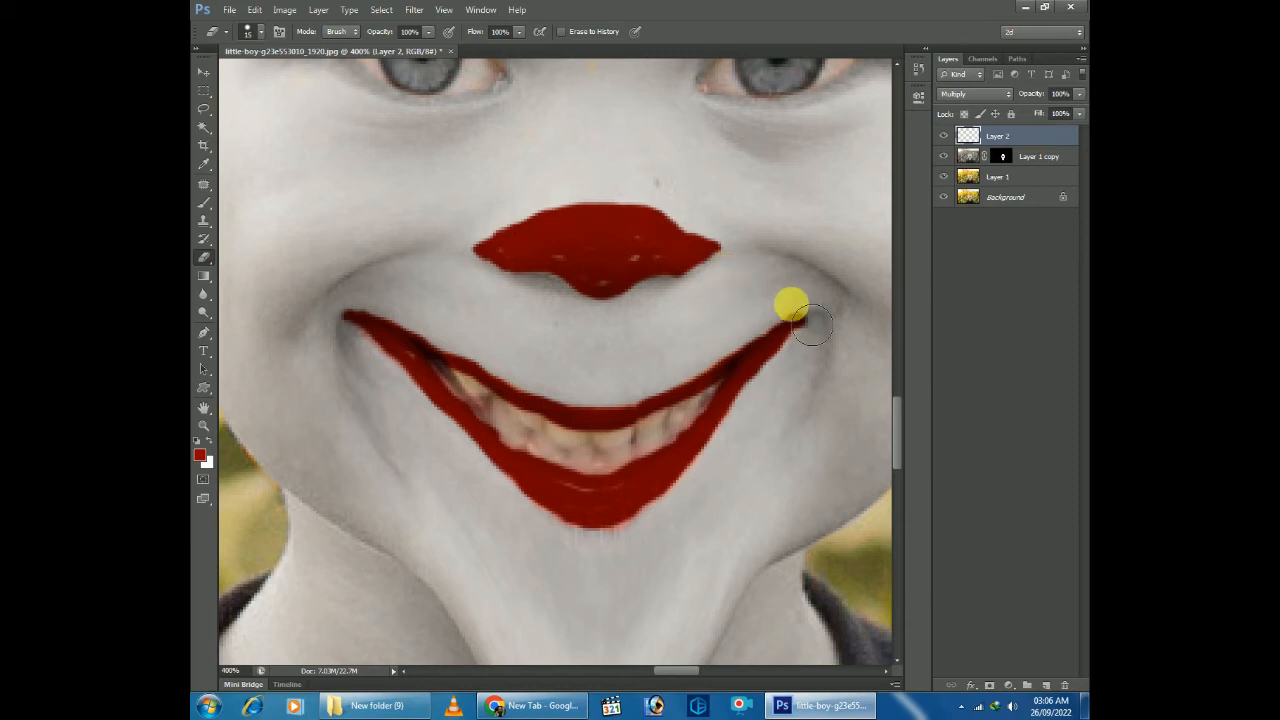
key("ctrl+0")
left_click(204, 73)
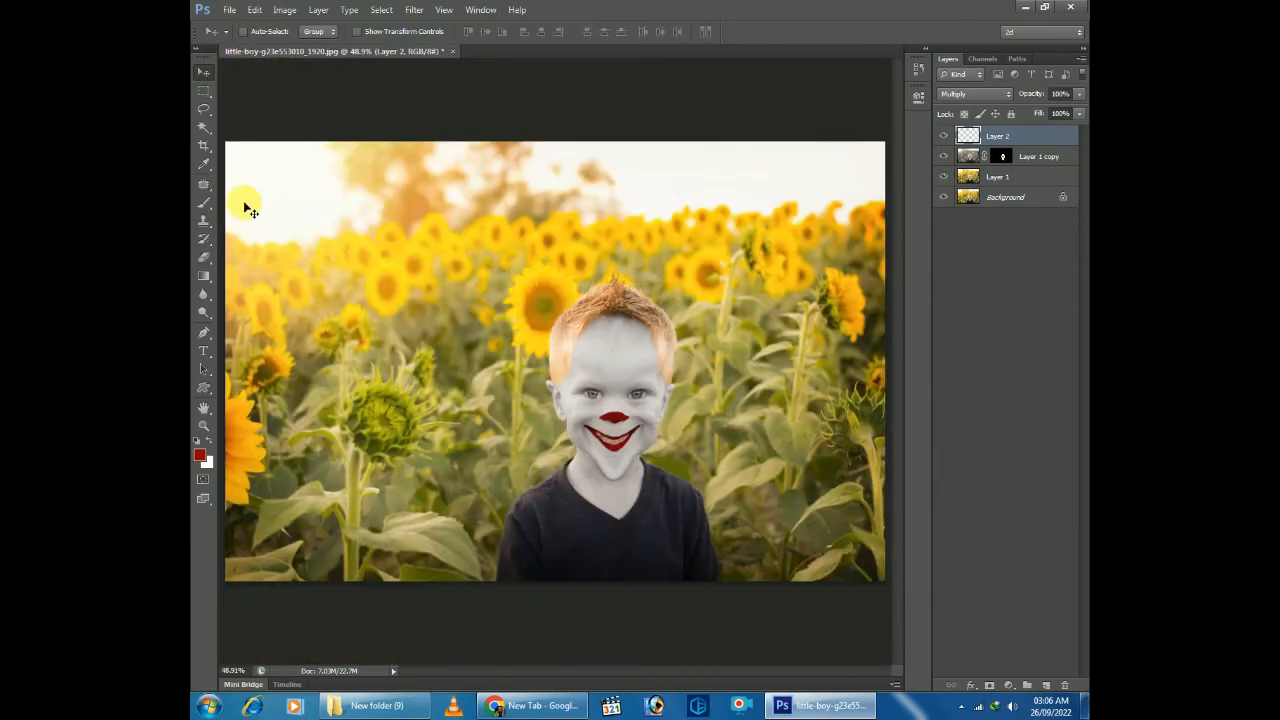
left_click(203, 208)
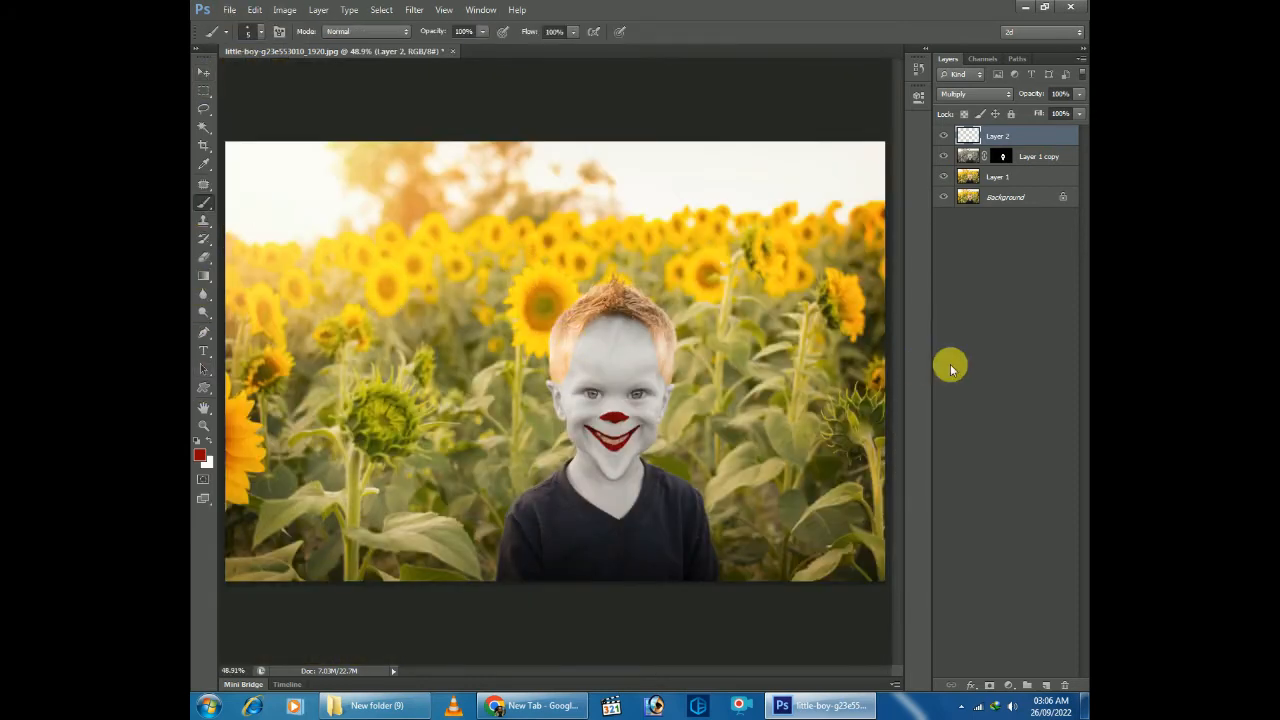
key("ctrl+plus")
key("ctrl+plus")
key("ctrl+plus")
key("ctrl+plus")
left_click_drag(858, 460, 632, 281)
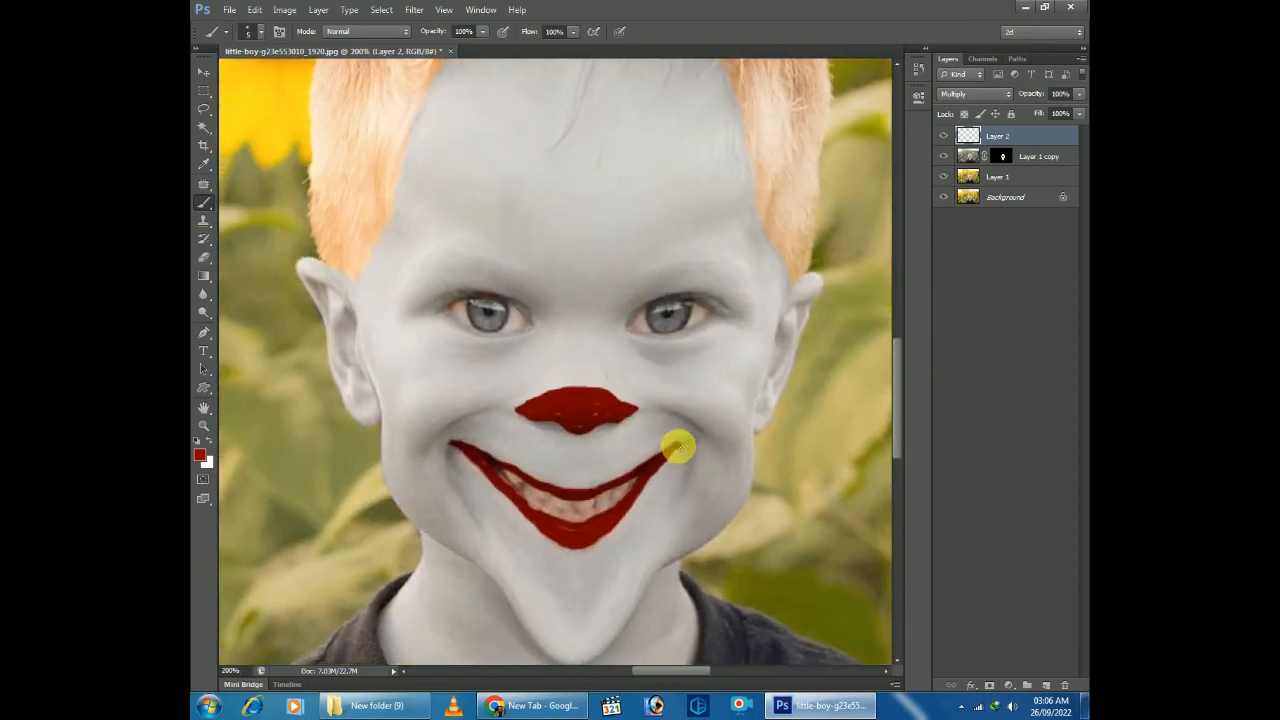
mouse_move(677, 446)
left_mouse_down()
mouse_move(707, 400)
mouse_move(654, 310)
mouse_move(647, 107)
left_mouse_up()
key("ctrl+z")
mouse_move(677, 446)
left_mouse_down()
mouse_move(693, 385)
mouse_move(675, 364)
mouse_move(660, 267)
mouse_move(651, 112)
left_mouse_up()
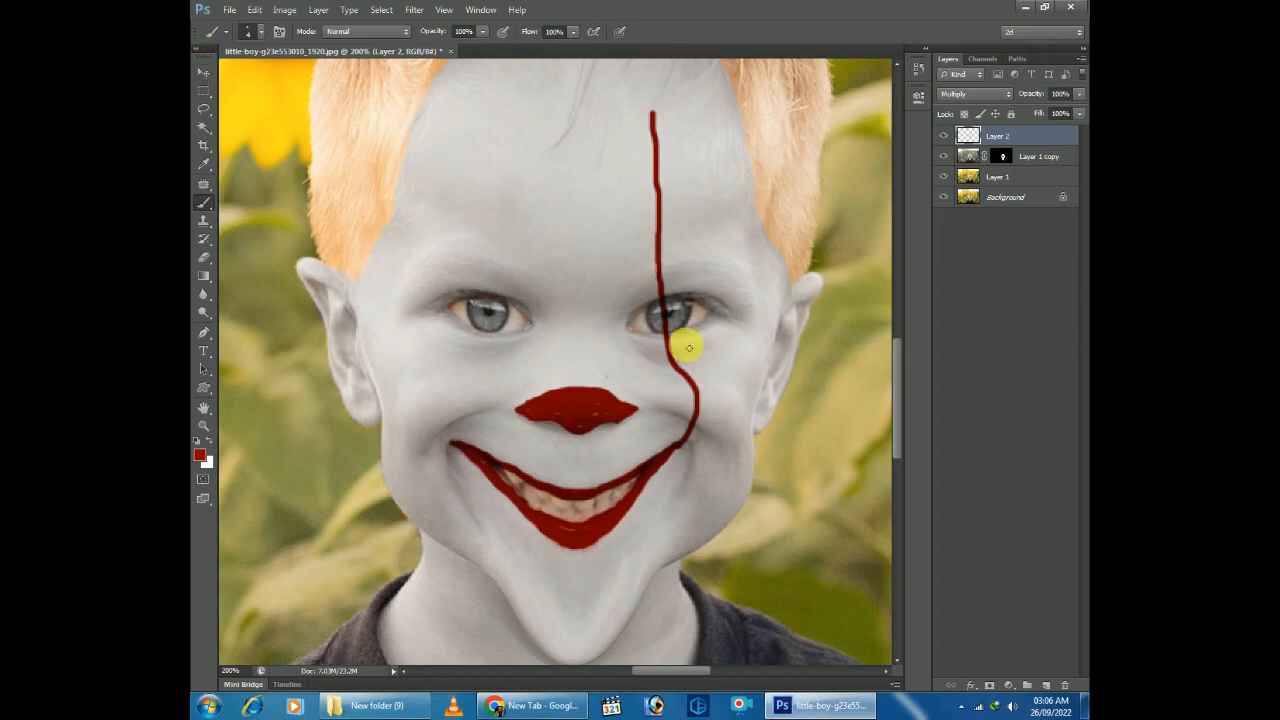
key("ctrl+z")
Create a new layer and paint a 4 px dark red line from the boy's left mouth corner up through the eye to the forehead
left_click(1046, 685)
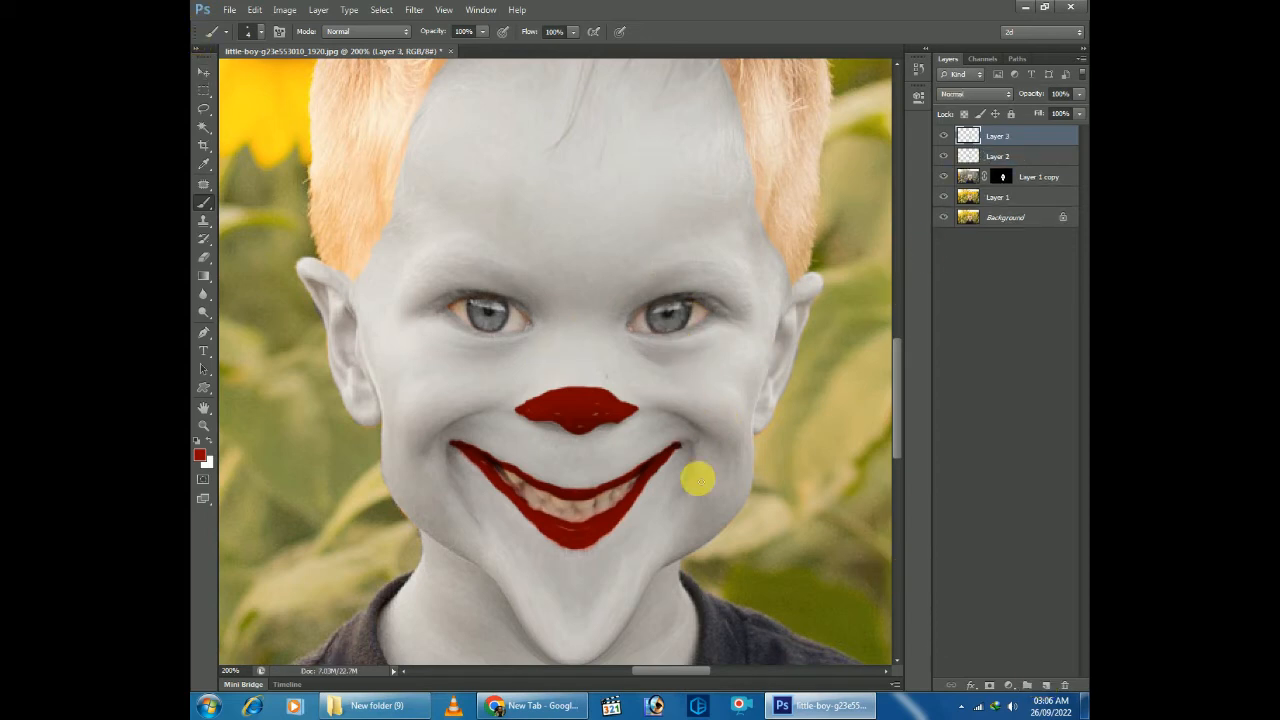
mouse_move(677, 446)
left_mouse_down()
mouse_move(711, 400)
mouse_move(678, 300)
mouse_move(663, 177)
left_mouse_up()
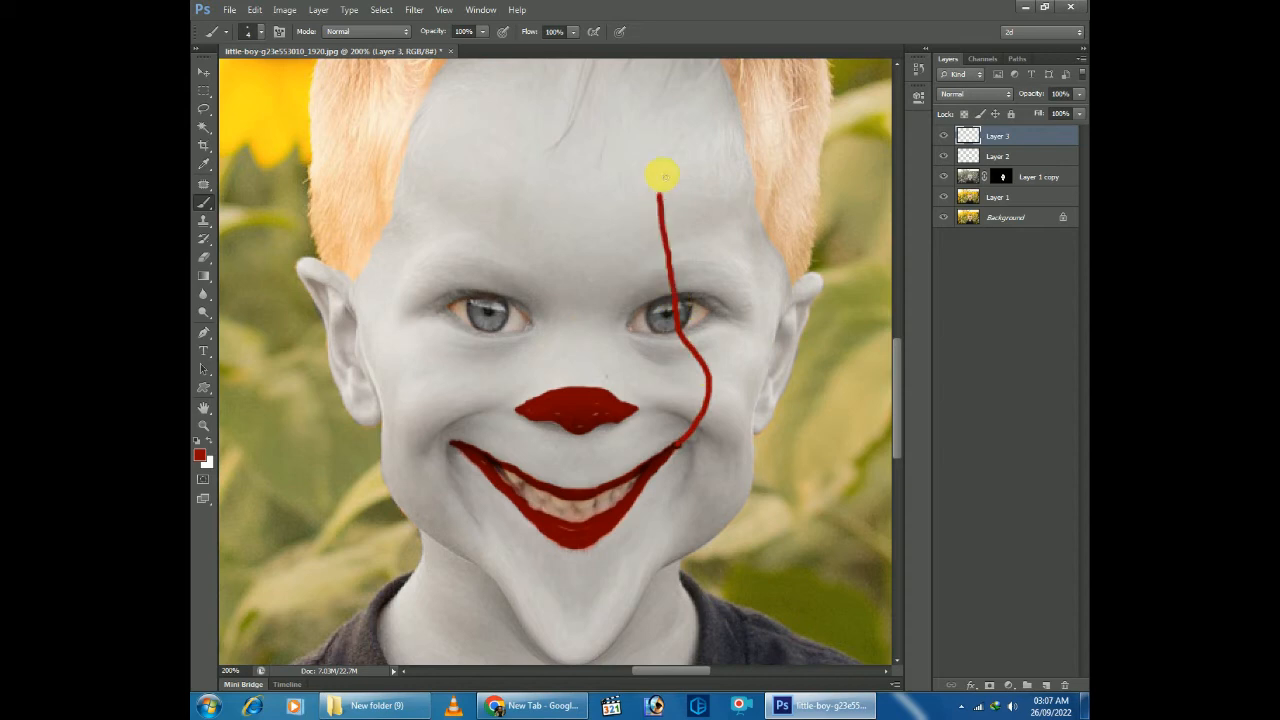
key("ctrl+z")
mouse_move(677, 443)
left_mouse_down()
mouse_move(667, 340)
mouse_move(658, 188)
left_mouse_up()
key("ctrl+z")
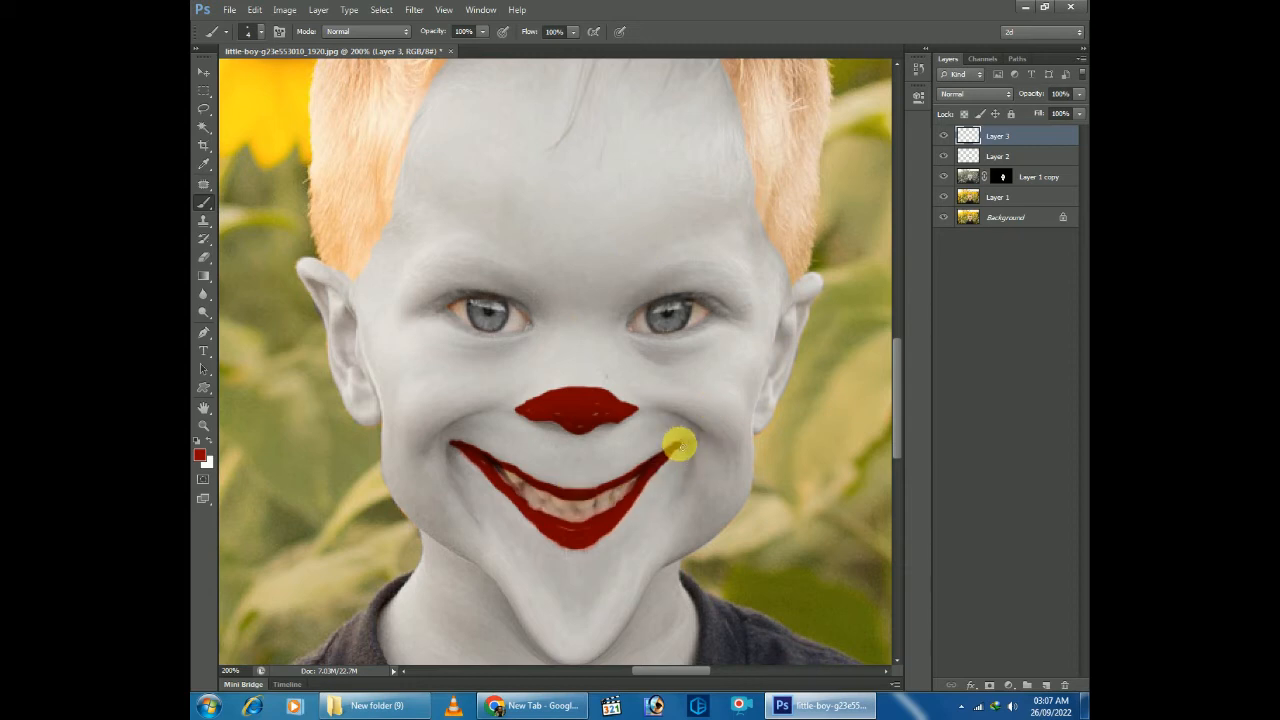
mouse_move(676, 447)
left_mouse_down()
mouse_move(666, 366)
mouse_move(634, 331)
left_mouse_up()
key("ctrl+z")
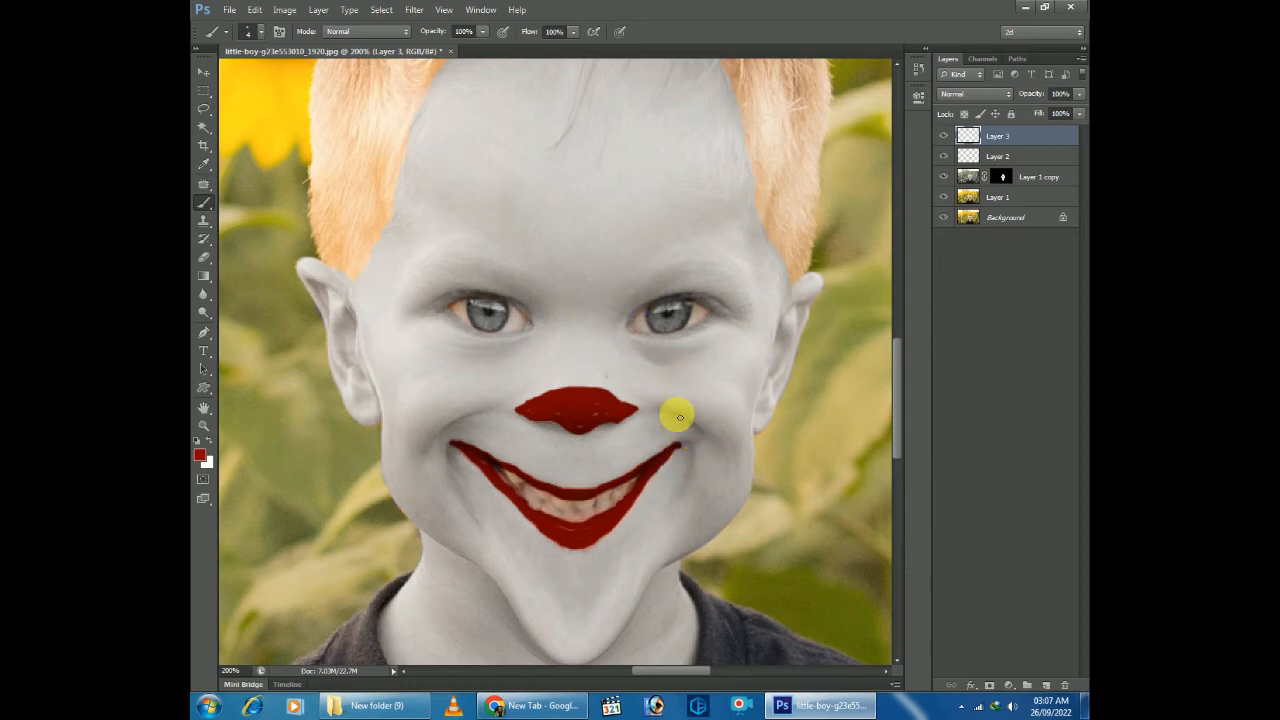
mouse_move(677, 447)
left_mouse_down()
mouse_move(705, 418)
mouse_move(669, 307)
mouse_move(650, 95)
left_mouse_up()
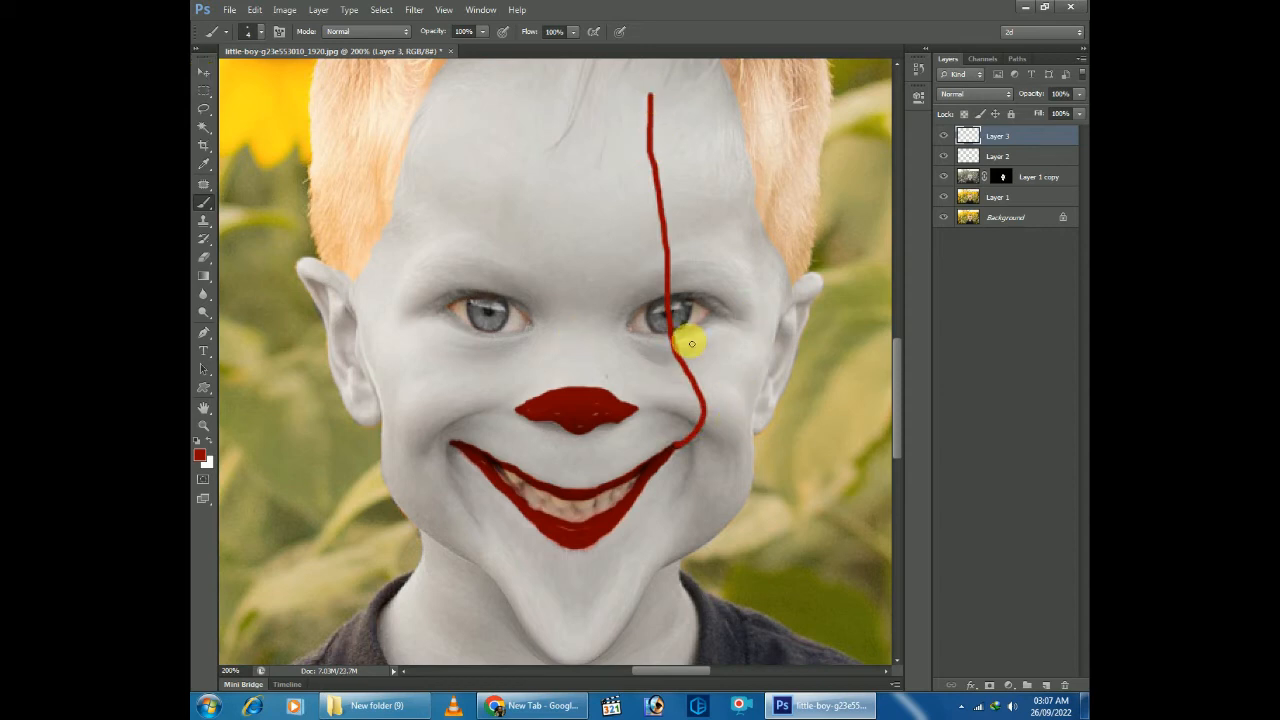
Duplicate the painted face line's layer, move the copy over the boy's right eye and flip it horizontally
key("ctrl+j")
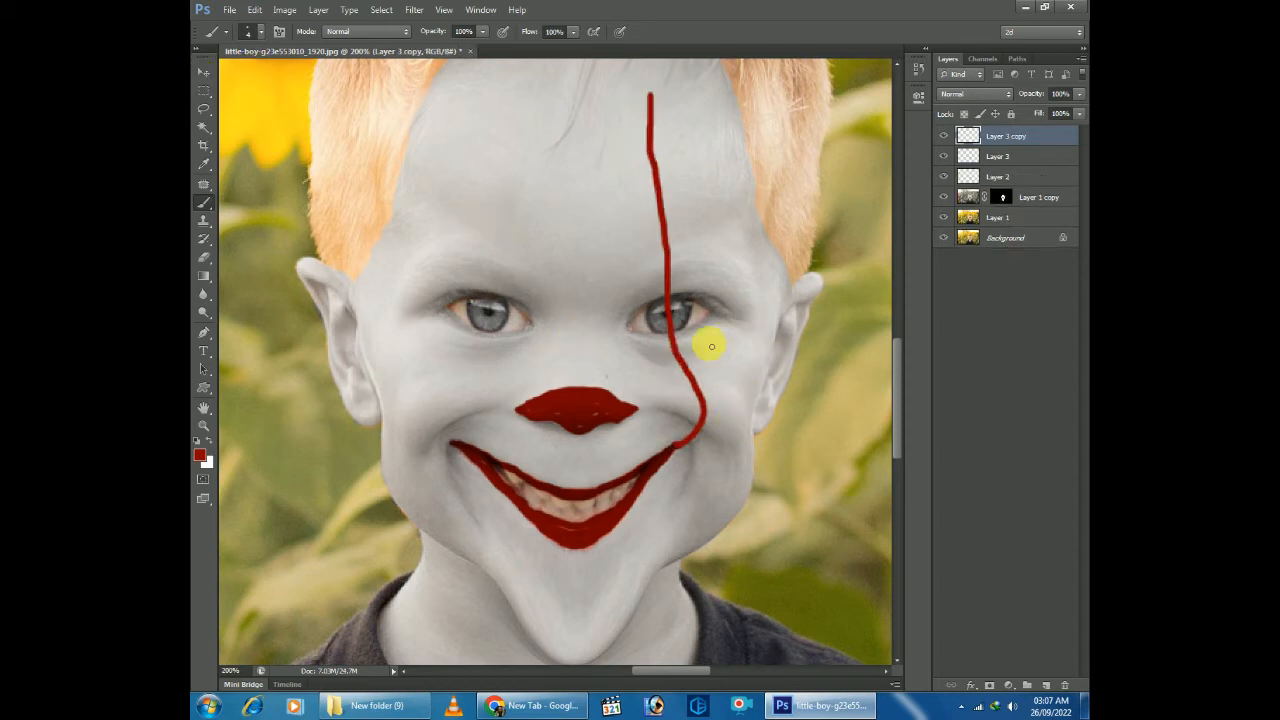
key("v")
left_click_drag(678, 343, 448, 345)
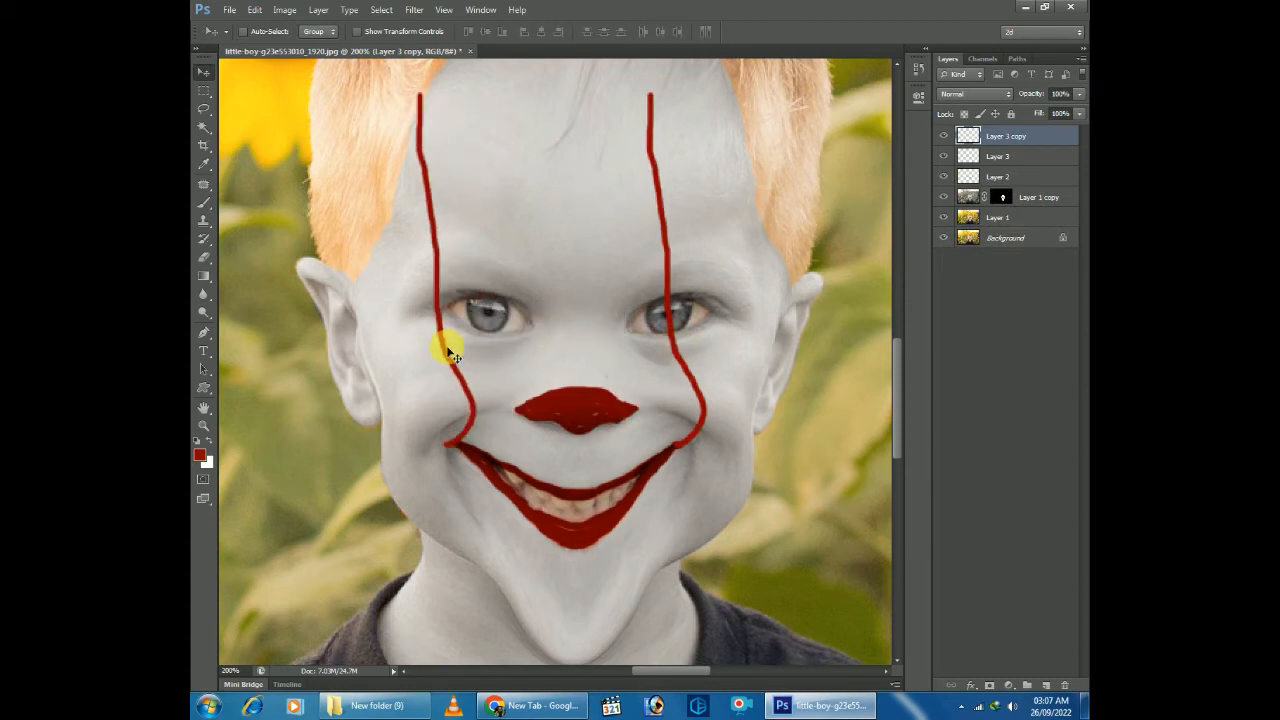
key("ctrl+t")
right_click(468, 338)
left_click(529, 551)
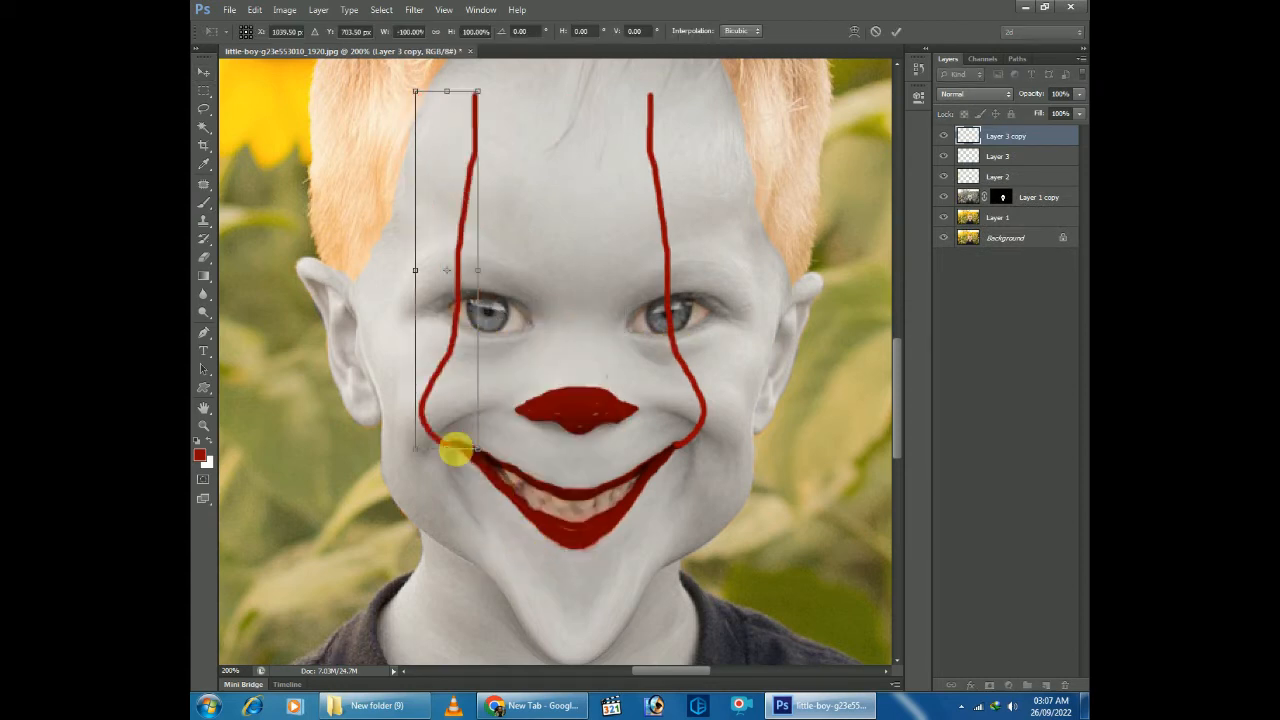
key("Return")
Try to align the flipped line with the boy's right mouth corner, and delete the copied layer
mouse_move(443, 404)
left_mouse_down()
mouse_move(446, 372)
mouse_move(452, 384)
left_mouse_up()
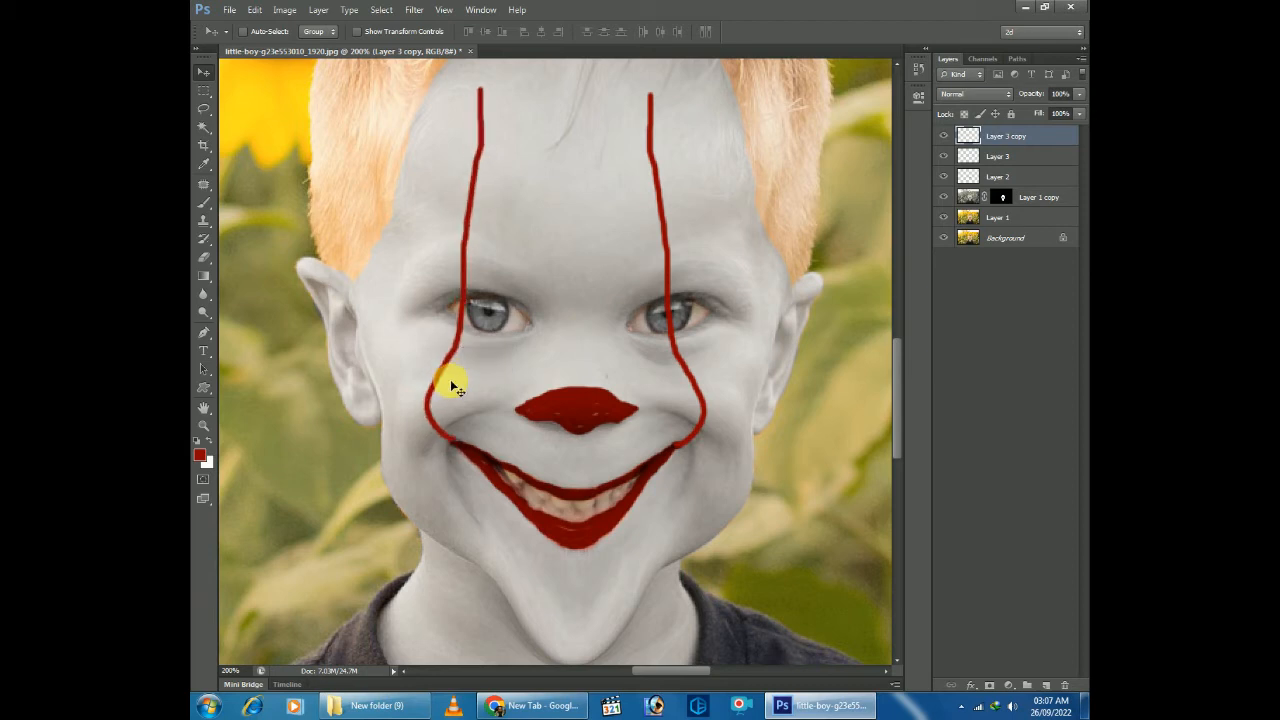
key("Up")
key("Left")
key("Left")
key("Up")
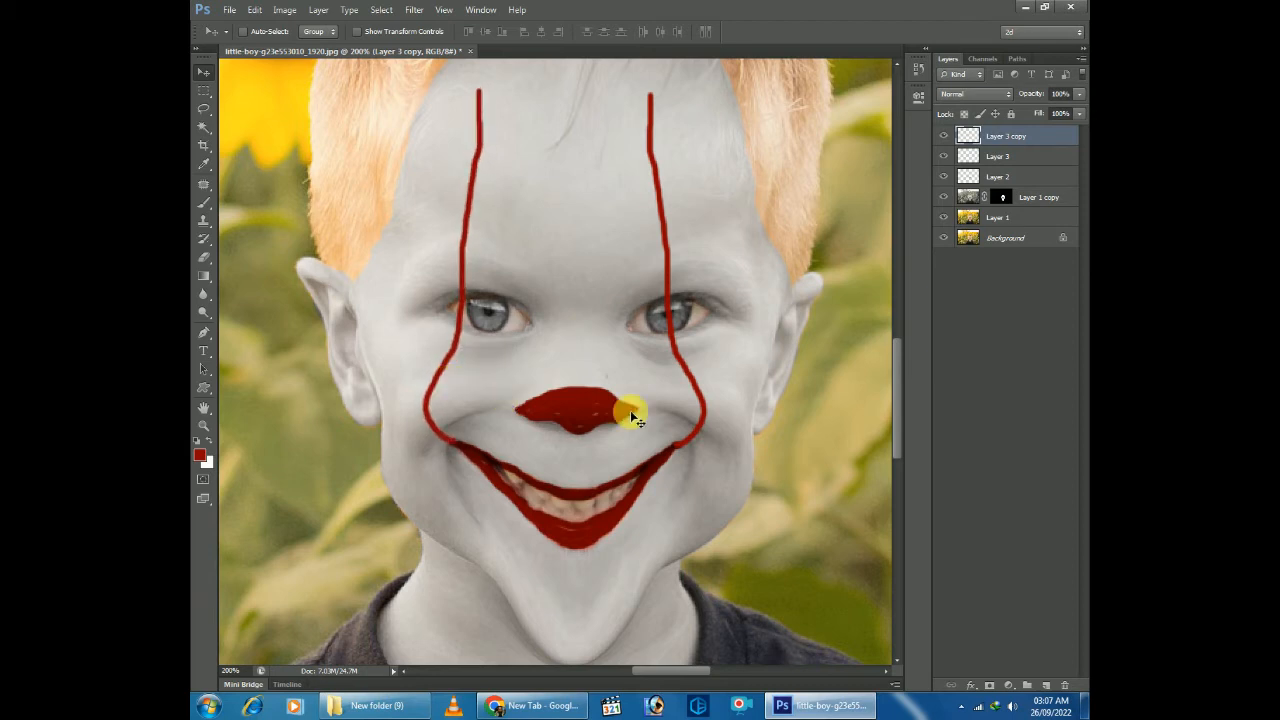
left_click(1062, 686)
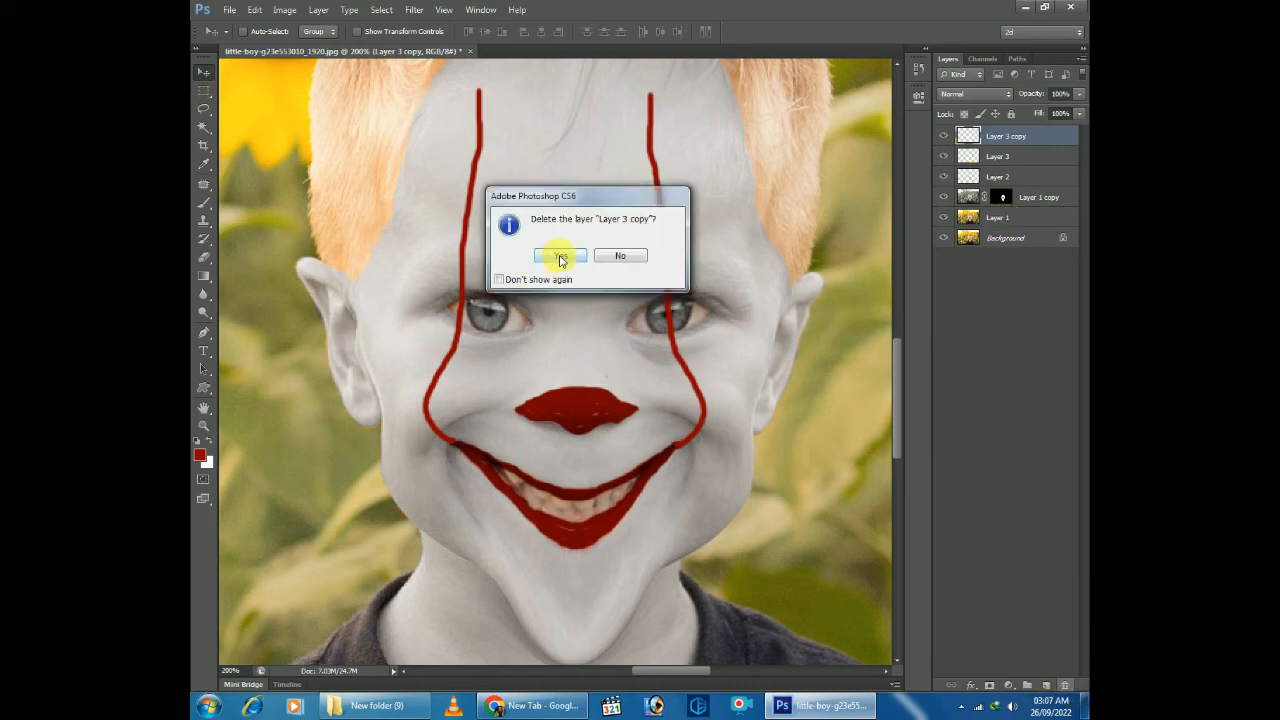
left_click(535, 258)
Paint a matching dark red line on Layer 3 from the boy's right mouth corner up through the eye to the forehead
left_click(204, 203)
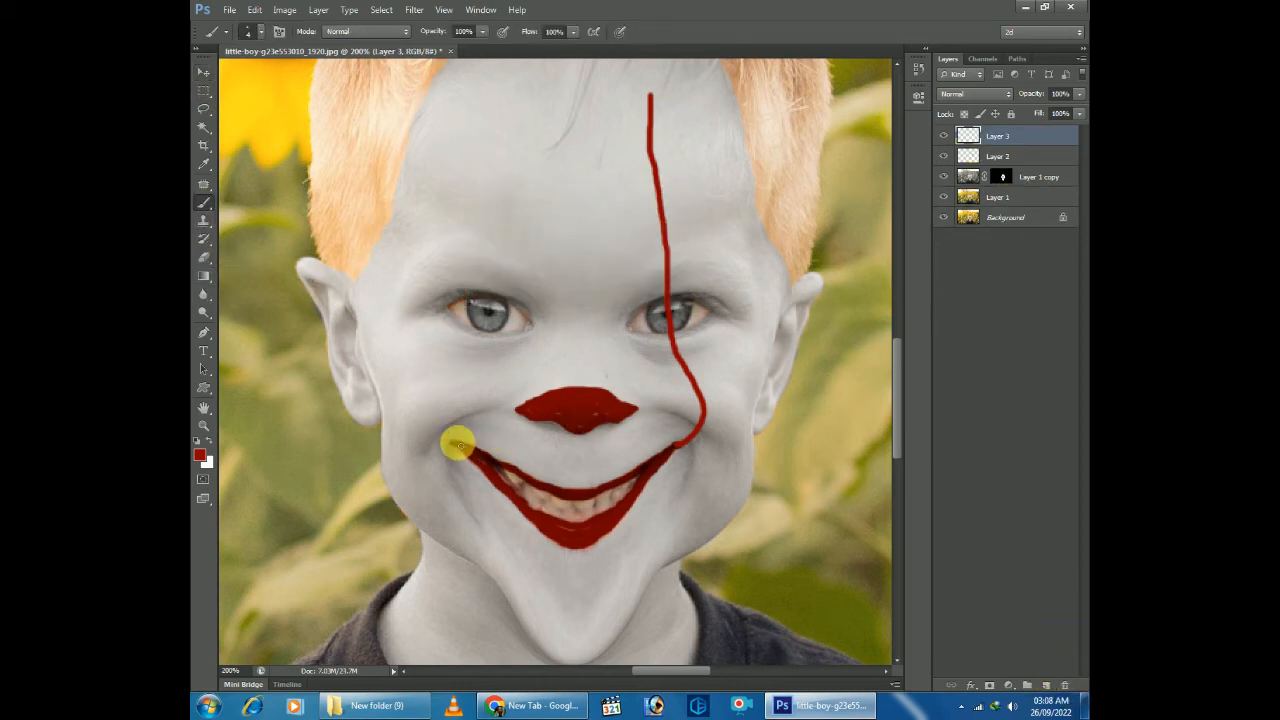
mouse_move(455, 448)
left_mouse_down()
mouse_move(449, 414)
mouse_move(503, 249)
left_mouse_up()
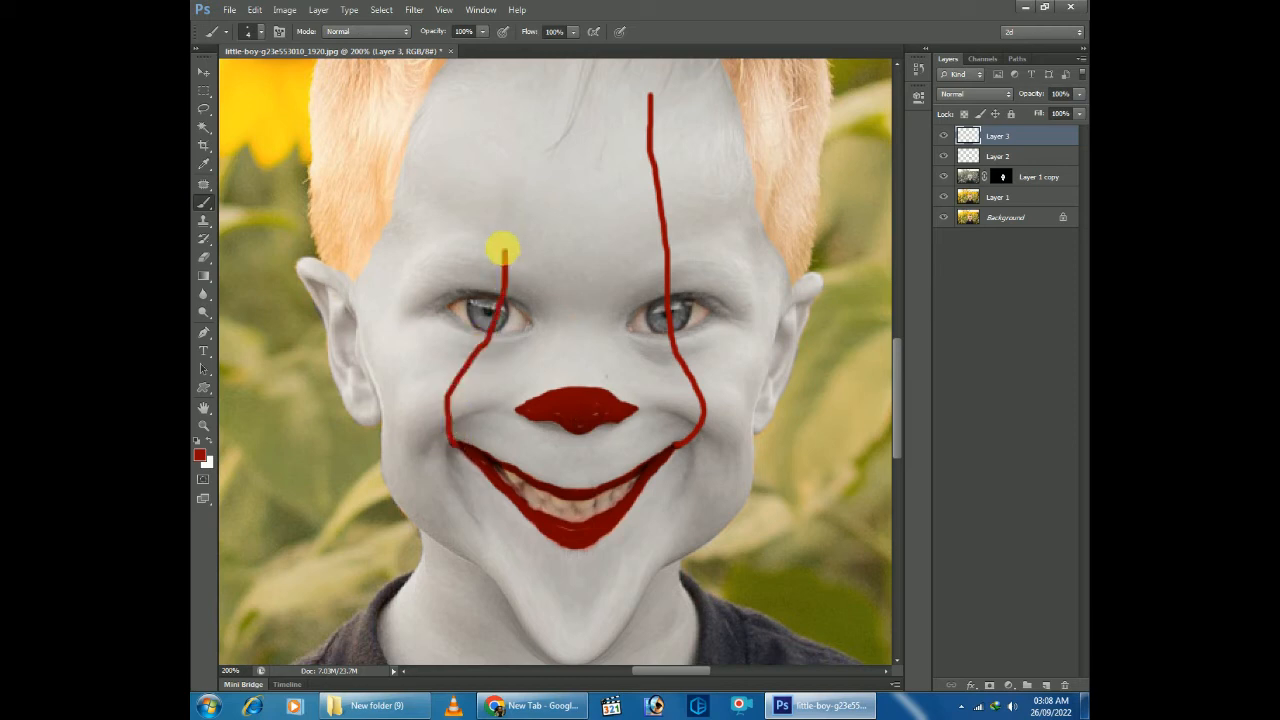
key("ctrl+z")
left_click_drag(451, 441, 462, 354)
key("ctrl+z")
mouse_move(448, 445)
left_mouse_down()
mouse_move(488, 326)
mouse_move(508, 228)
mouse_move(491, 109)
left_mouse_up()
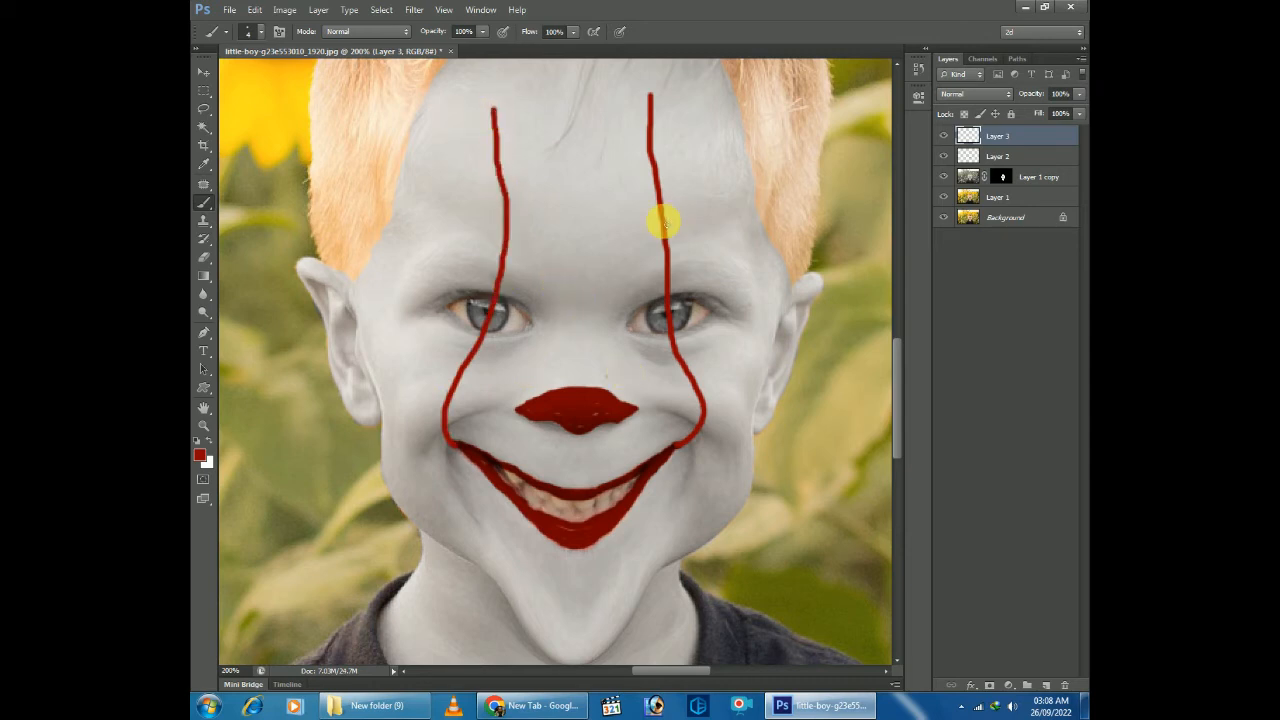
Set the blend mode of Layer 3 to Multiply
key("ctrl+plus")
key("ctrl+0")
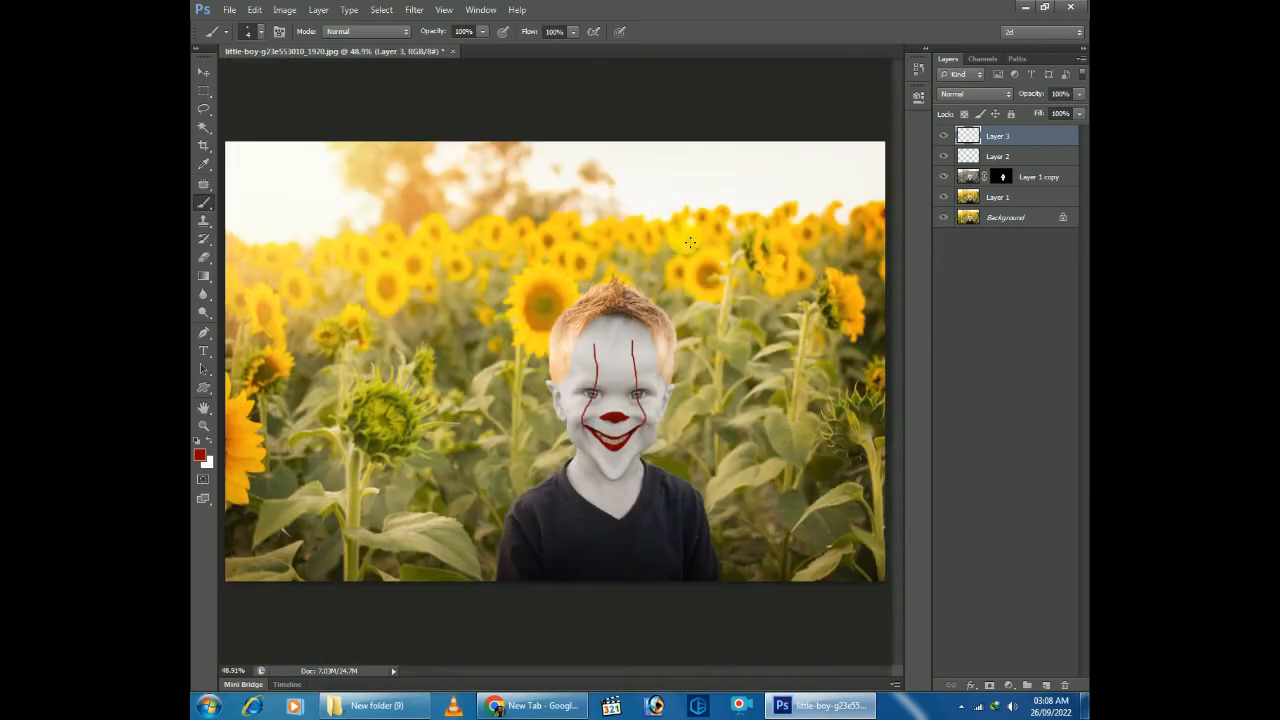
key("ctrl+plus")
key("ctrl+plus")
key("ctrl+plus")
key("ctrl+plus")
key("ctrl+plus")
left_click_drag(800, 443, 476, 300)
left_click(990, 93)
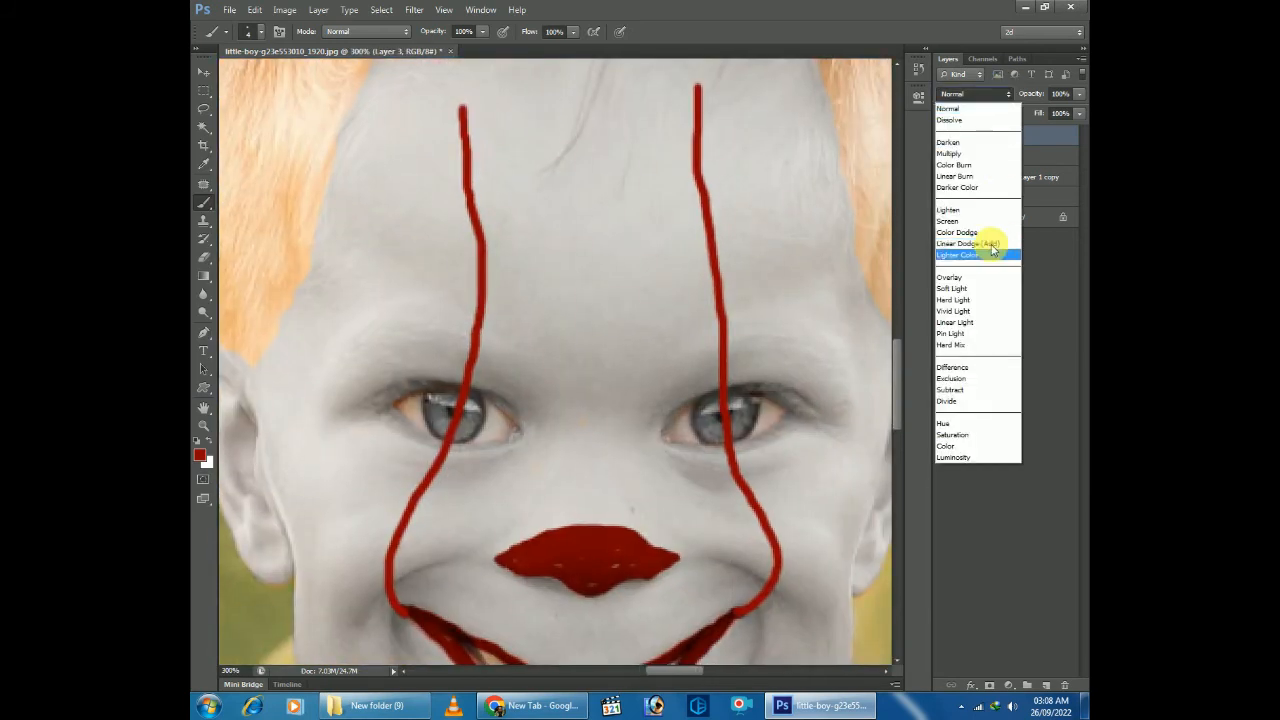
left_click(985, 154)
left_click(204, 74)
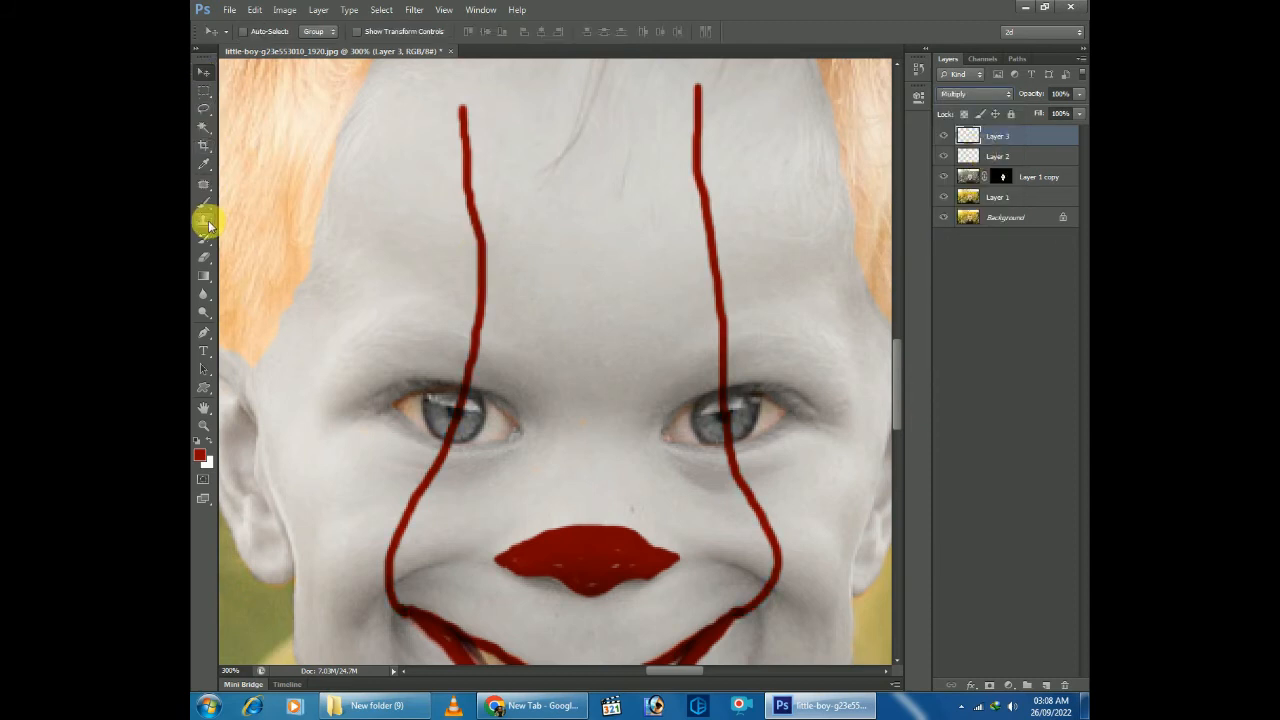
Taper the forehead end of the line over the boy's left eye to a fine point with a 15 px eraser
left_click(204, 258)
key("ctrl+plus")
mouse_move(724, 266)
left_mouse_down()
mouse_move(649, 372)
mouse_move(604, 472)
left_mouse_up()
left_click_drag(648, 218, 648, 290)
mouse_move(672, 362)
left_mouse_down()
mouse_move(666, 275)
mouse_move(627, 283)
left_mouse_up()
mouse_move(620, 383)
left_mouse_down()
mouse_move(621, 207)
mouse_move(640, 460)
left_mouse_up()
key("ctrl+z")
key("ctrl+alt+z")
left_click_drag(651, 300, 641, 210)
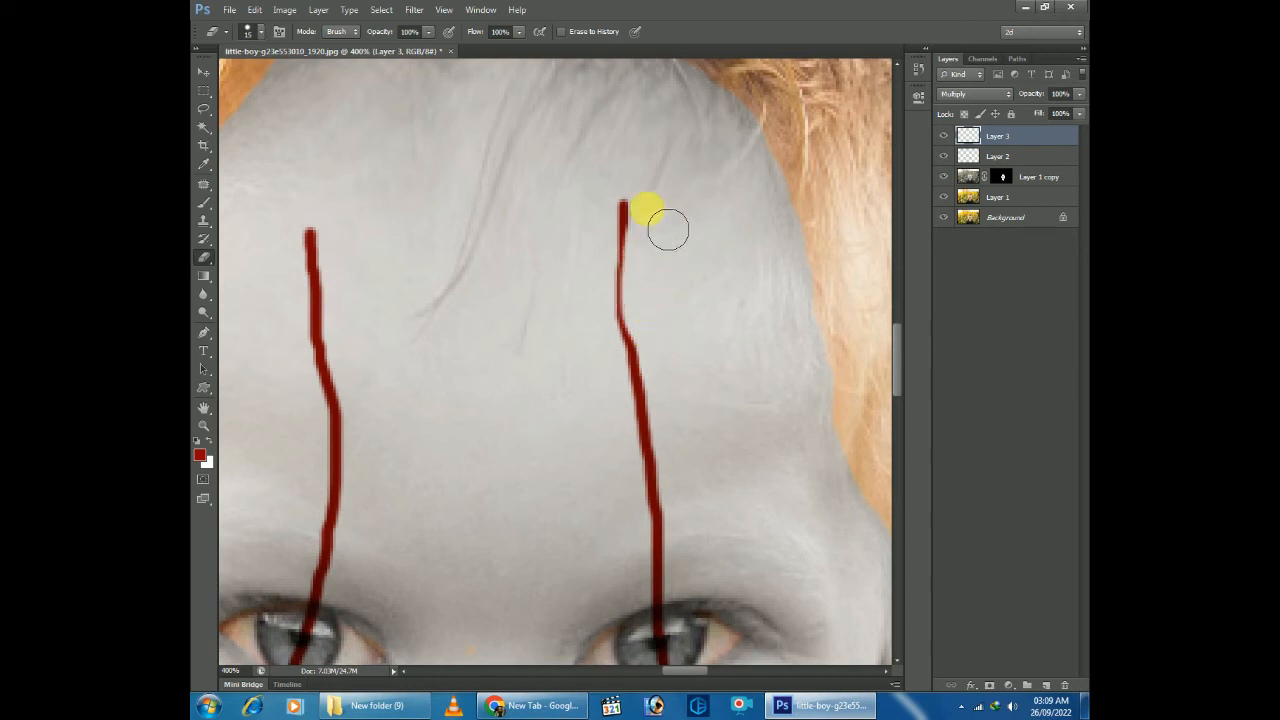
mouse_move(663, 221)
left_mouse_down()
mouse_move(665, 381)
mouse_move(618, 396)
mouse_move(613, 297)
mouse_move(659, 206)
mouse_move(673, 246)
mouse_move(719, 290)
left_mouse_up()
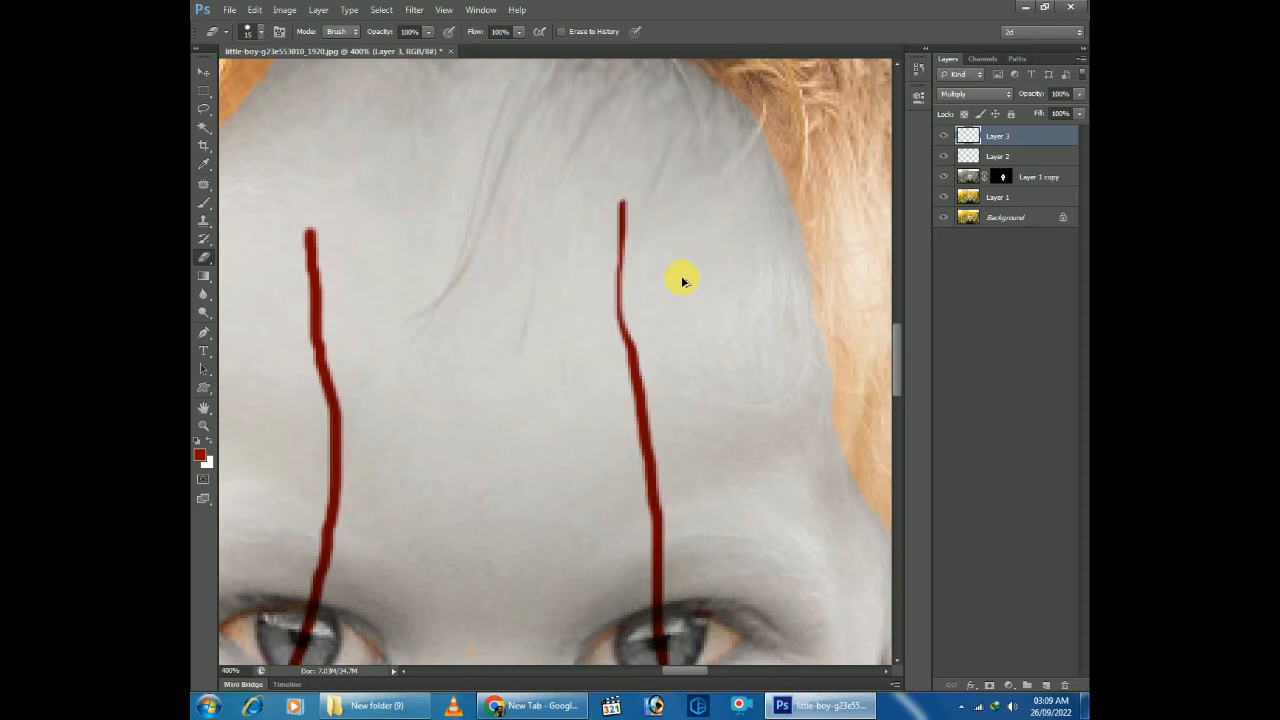
left_click_drag(663, 260, 669, 275)
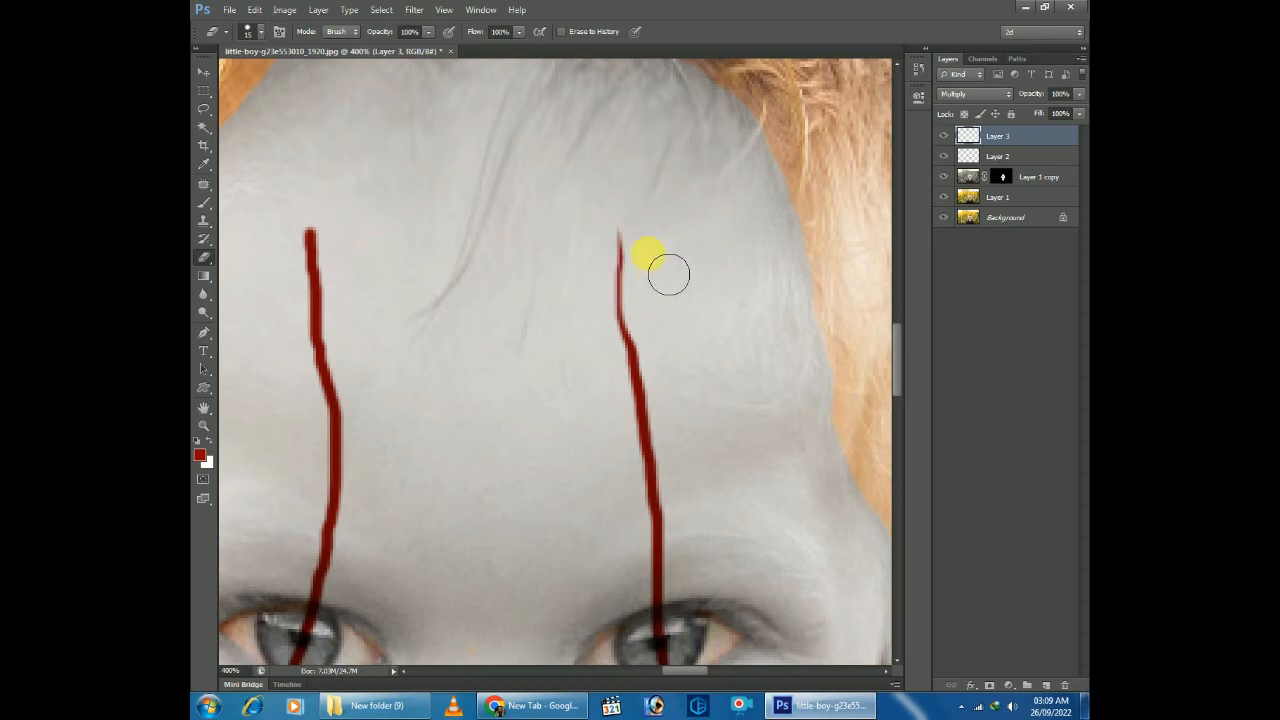
Erase both sides of the line over the boy's right eye so its forehead end tapers to a point
left_click(321, 359)
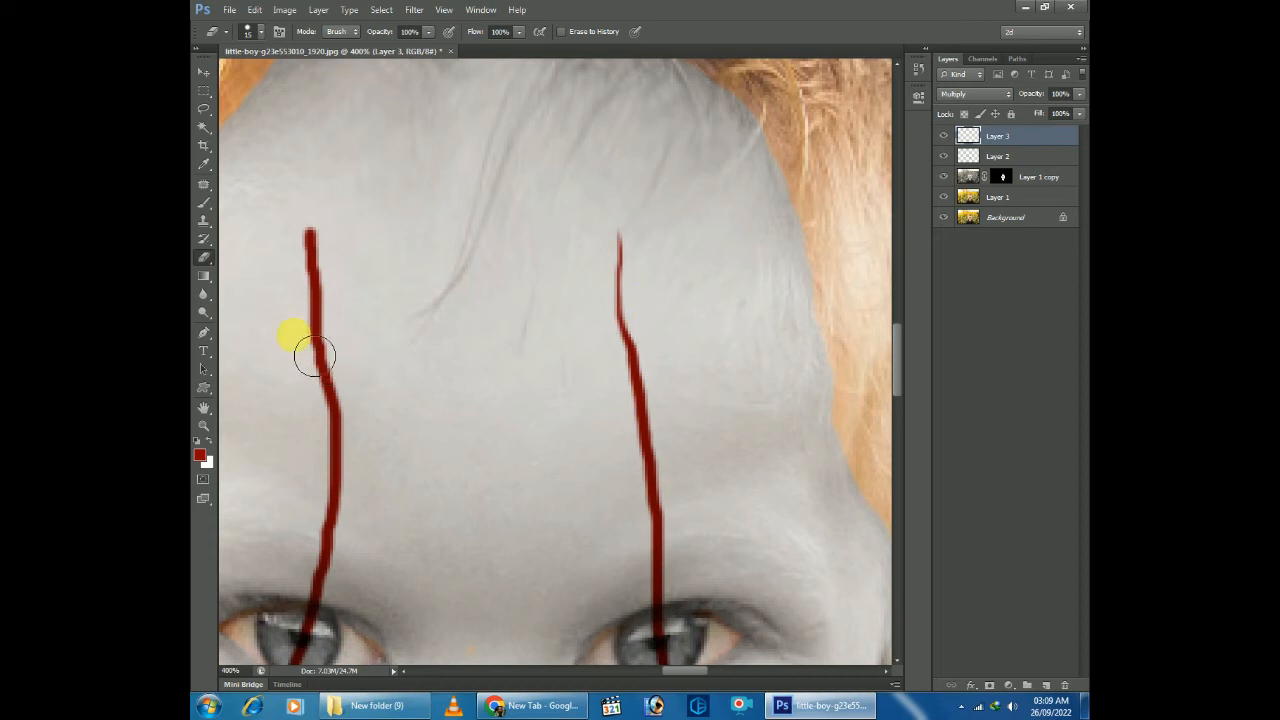
left_click_drag(317, 390, 311, 275)
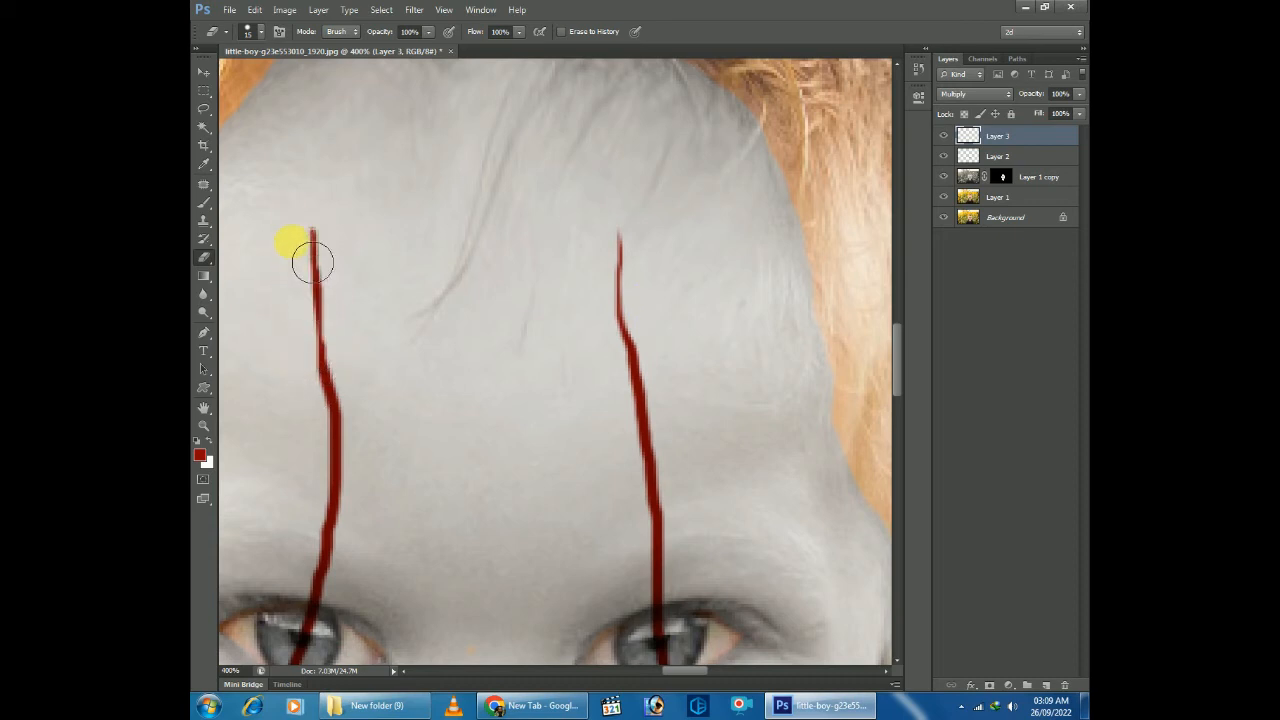
mouse_move(378, 391)
left_mouse_down()
mouse_move(358, 274)
mouse_move(354, 299)
mouse_move(392, 319)
mouse_move(363, 287)
left_mouse_up()
left_click_drag(362, 357, 535, 430)
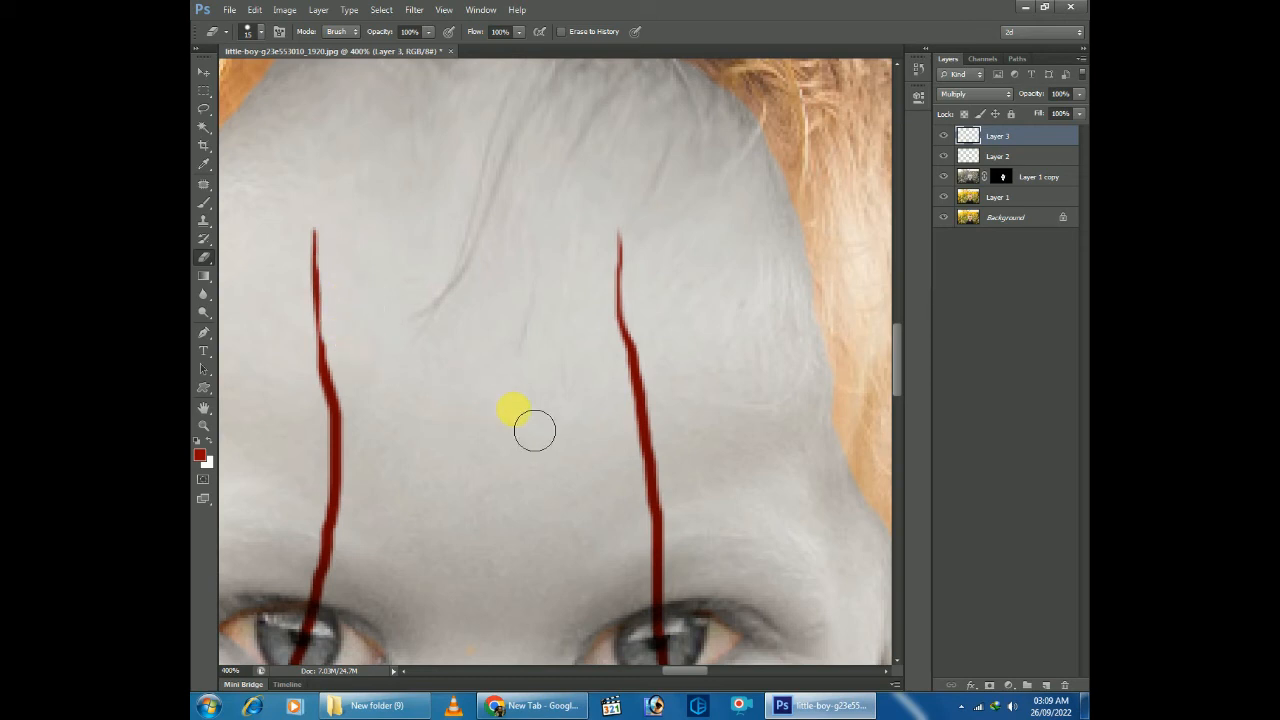
Thin the middle forehead section of both red lines with the 15 px eraser to smooth the taper
key("ctrl+0")
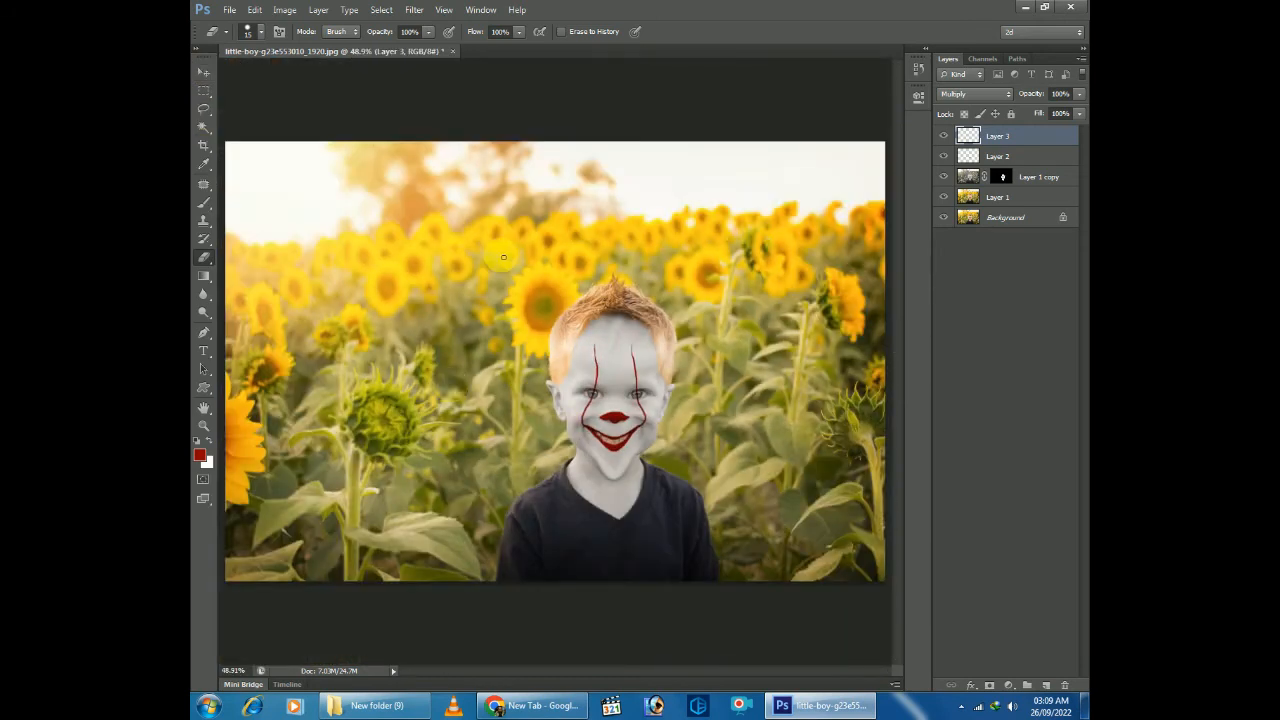
key("ctrl+plus")
scroll(695, 465, "up", 5)
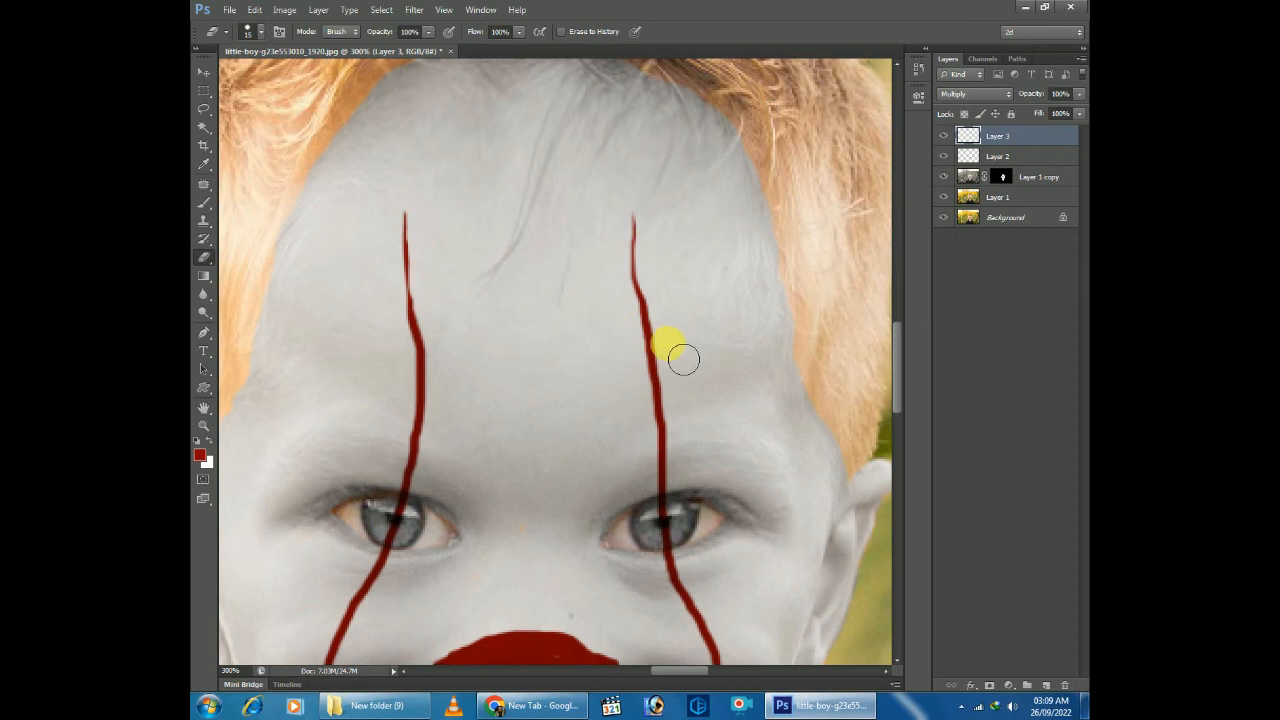
left_click_drag(677, 329, 635, 357)
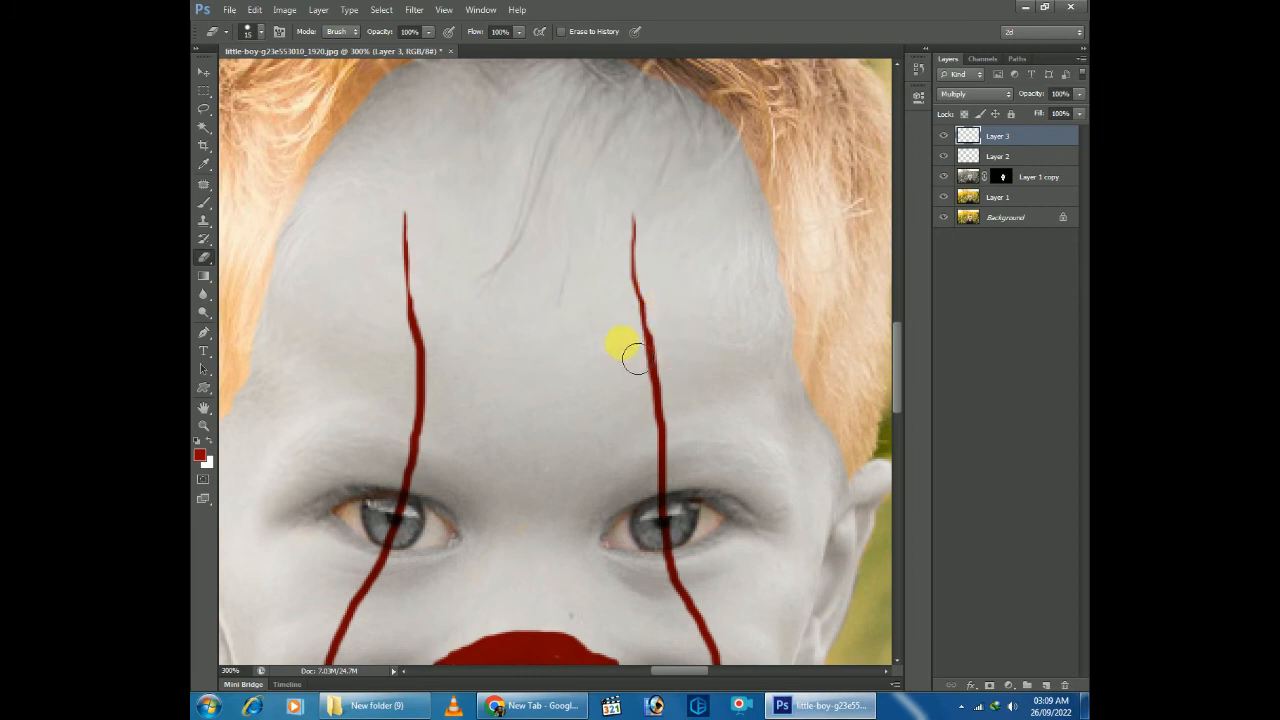
mouse_move(508, 353)
left_mouse_down()
mouse_move(455, 346)
mouse_move(443, 263)
mouse_move(494, 343)
mouse_move(469, 349)
mouse_move(446, 324)
mouse_move(414, 351)
left_mouse_up()
Erase the red line sections crossing both eyes so the irises are free of paint
mouse_move(398, 282)
left_mouse_down()
mouse_move(571, 309)
mouse_move(706, 400)
mouse_move(650, 520)
left_mouse_up()
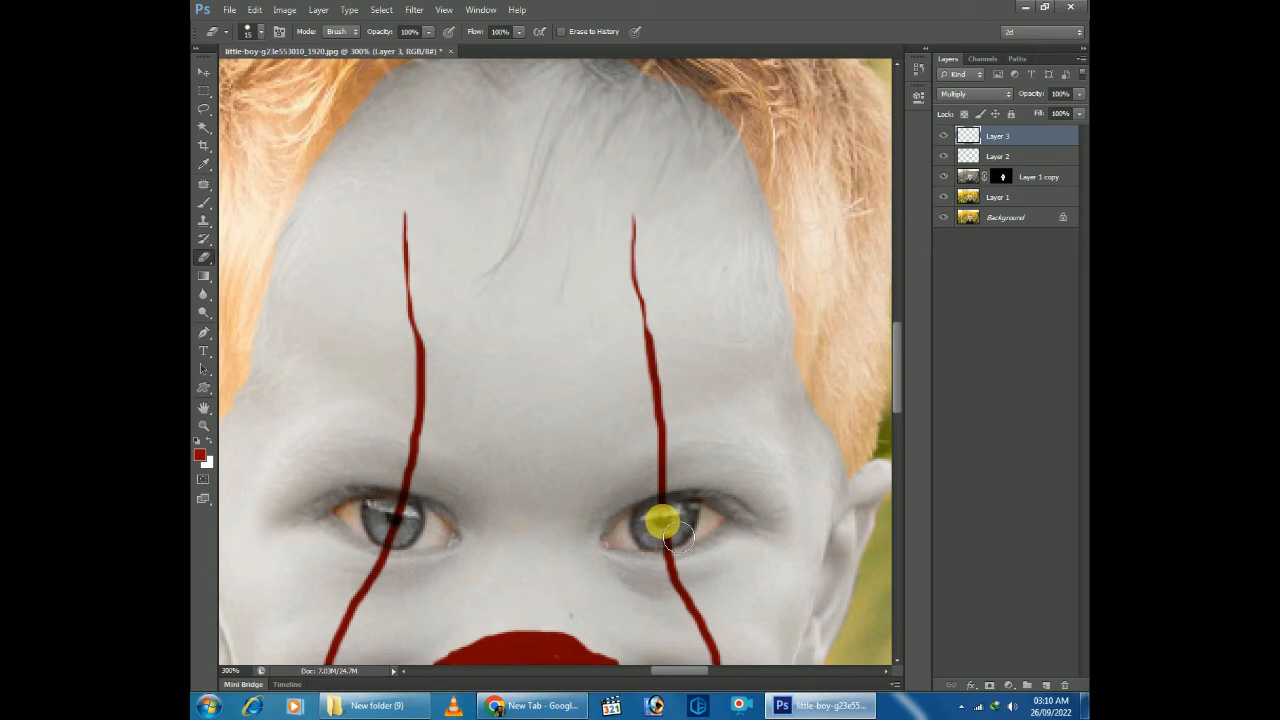
mouse_move(664, 532)
left_mouse_down()
mouse_move(617, 517)
mouse_move(388, 523)
left_mouse_up()
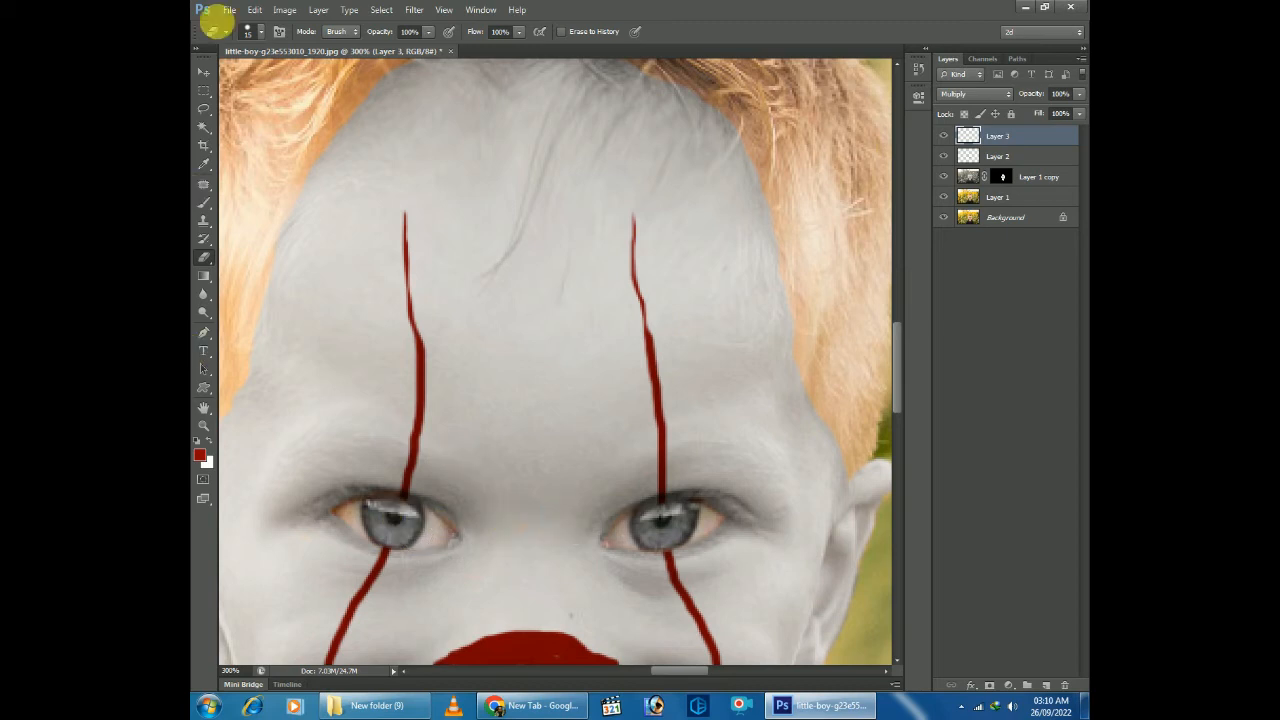
left_click(205, 73)
key("ctrl+0")
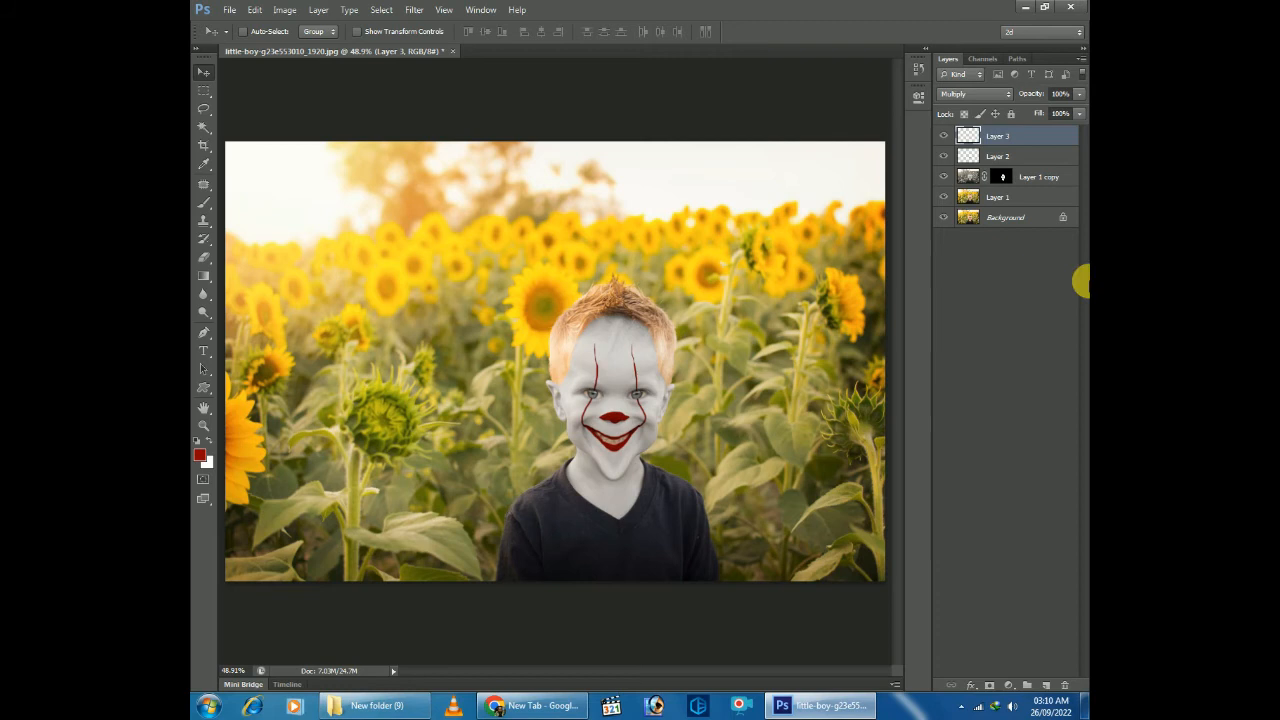
Dab a soft dark-red spot at each corner of the mouth where the eye lines meet the lips, using a 20 px brush
key("ctrl+plus")
key("ctrl+plus")
key("ctrl+plus")
key("ctrl+plus")
left_click_drag(758, 386, 510, 168)
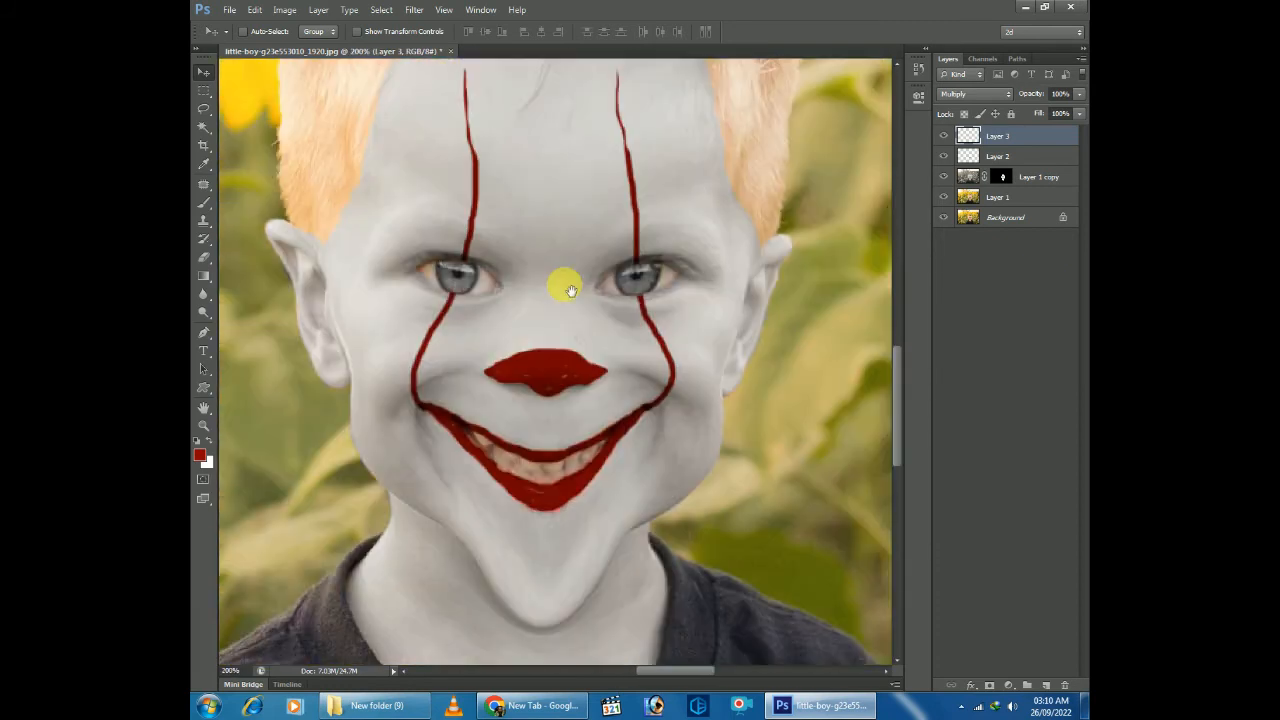
right_click(645, 413)
left_click(204, 202)
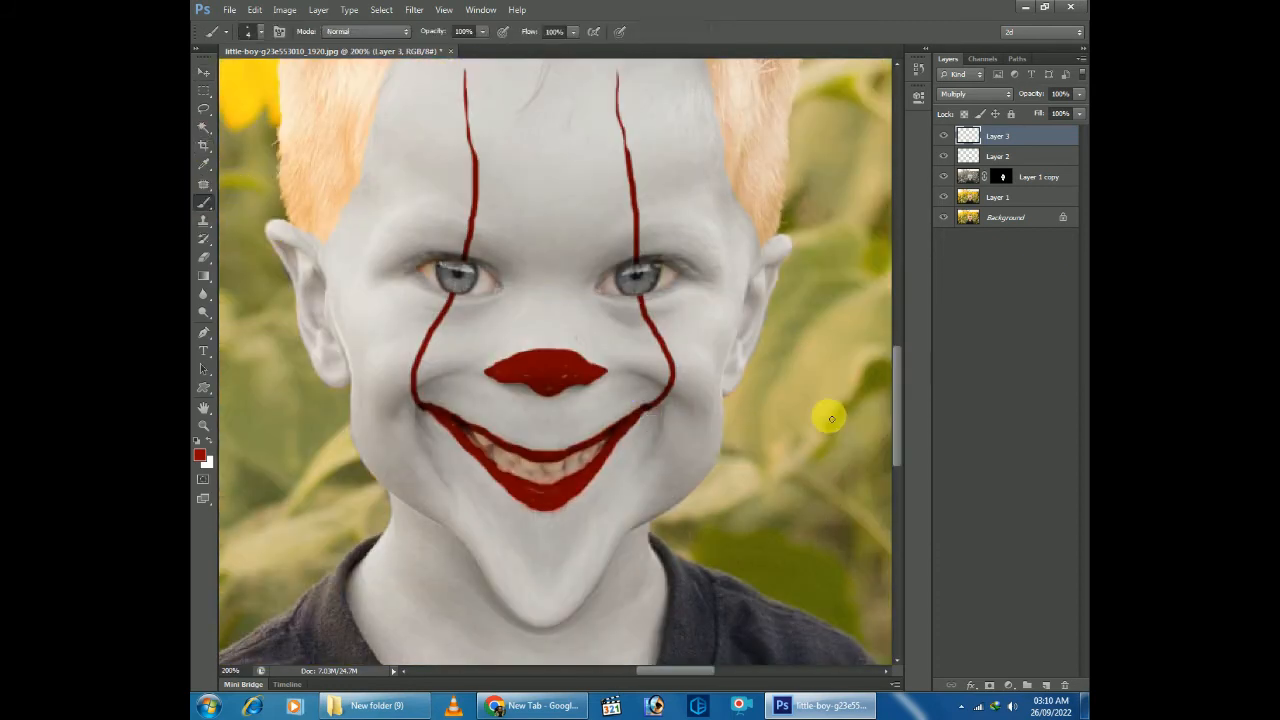
right_click(645, 410)
left_click(759, 509)
left_click(731, 6)
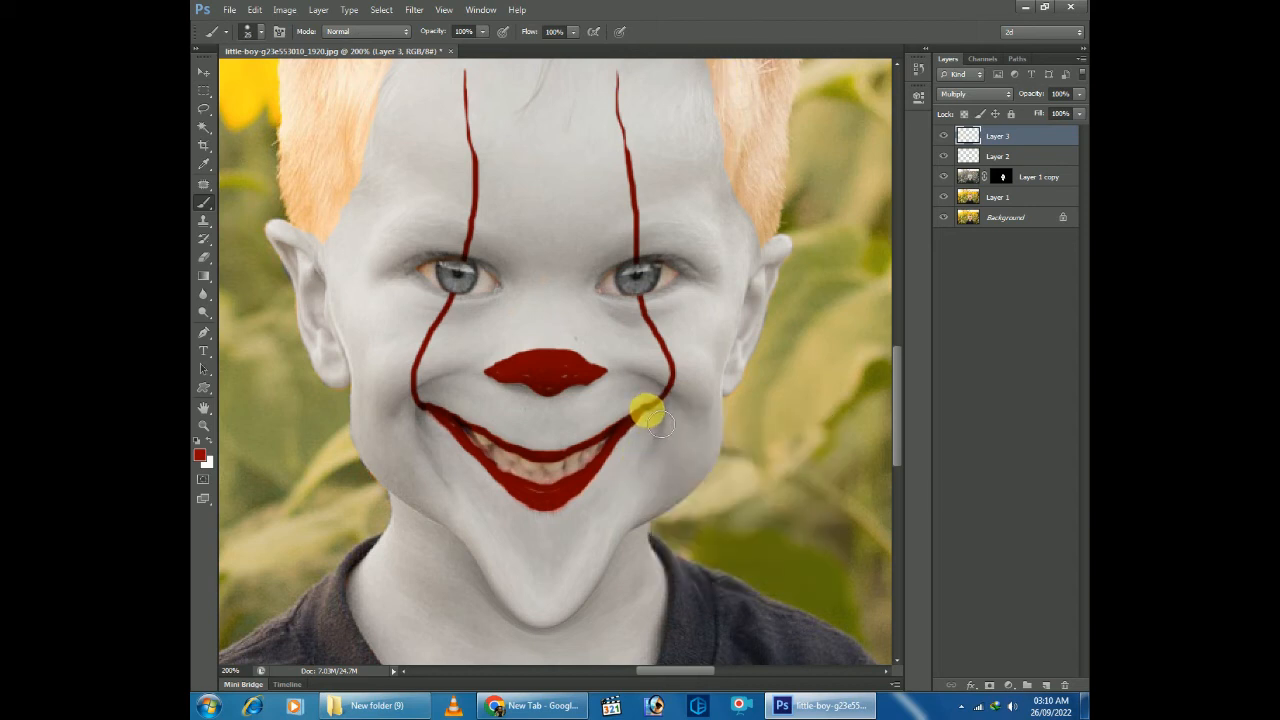
left_click(649, 412)
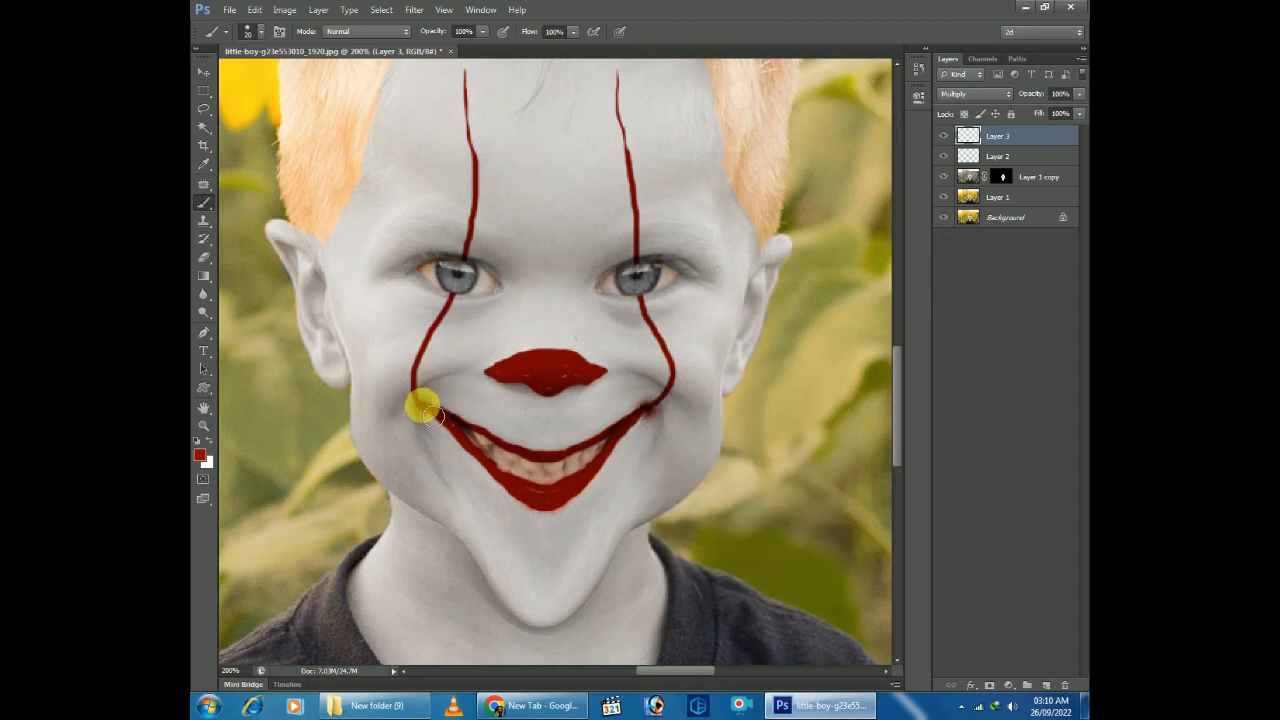
left_click(430, 414)
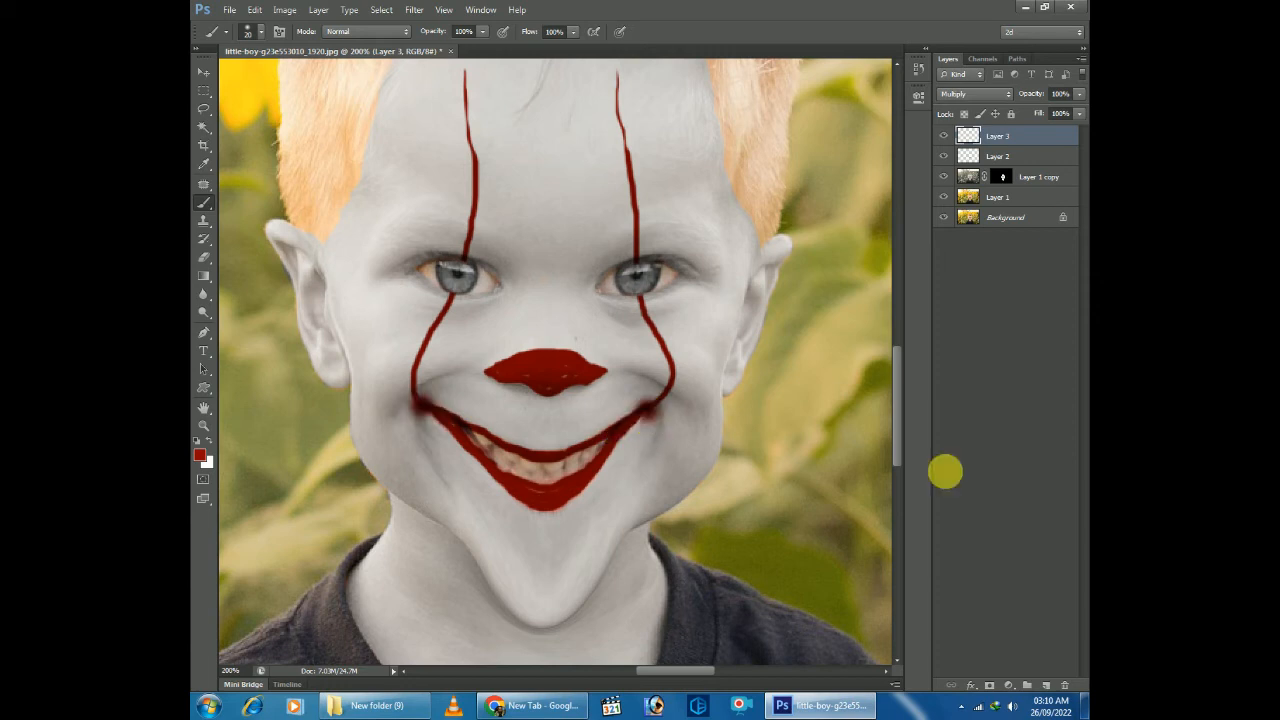
left_click(1000, 94)
left_click(1000, 94)
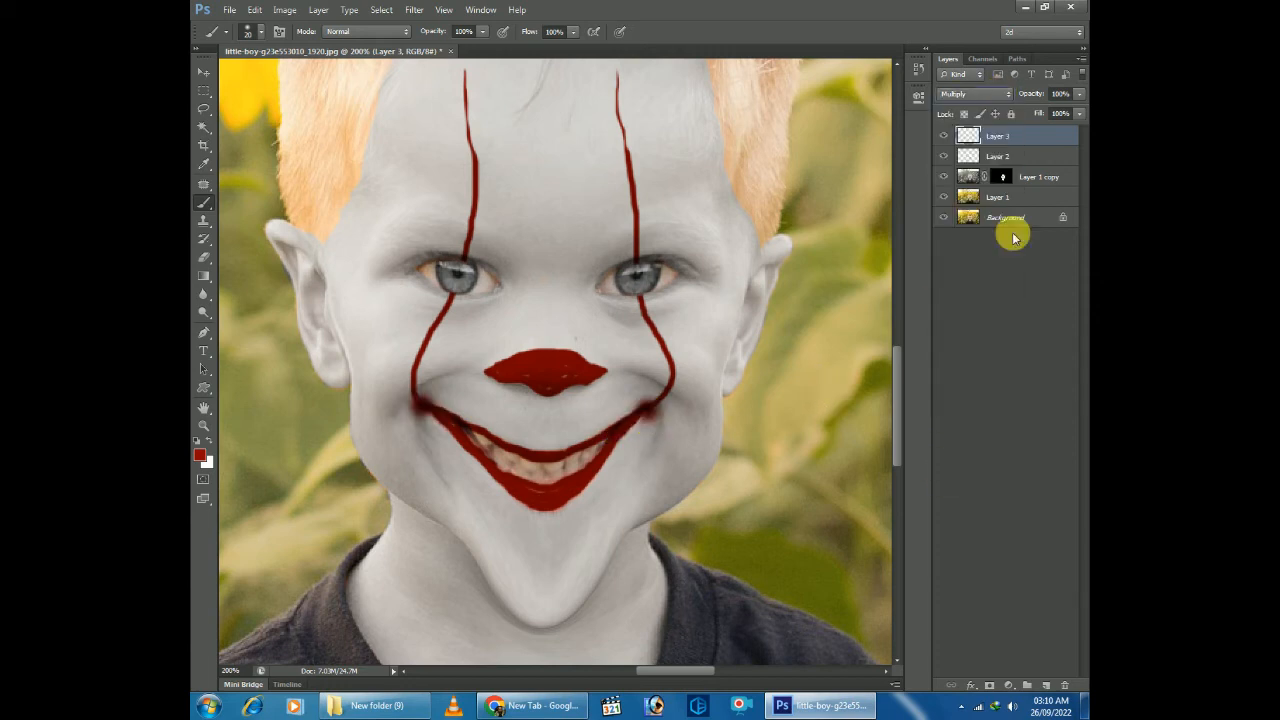
left_click(203, 72)
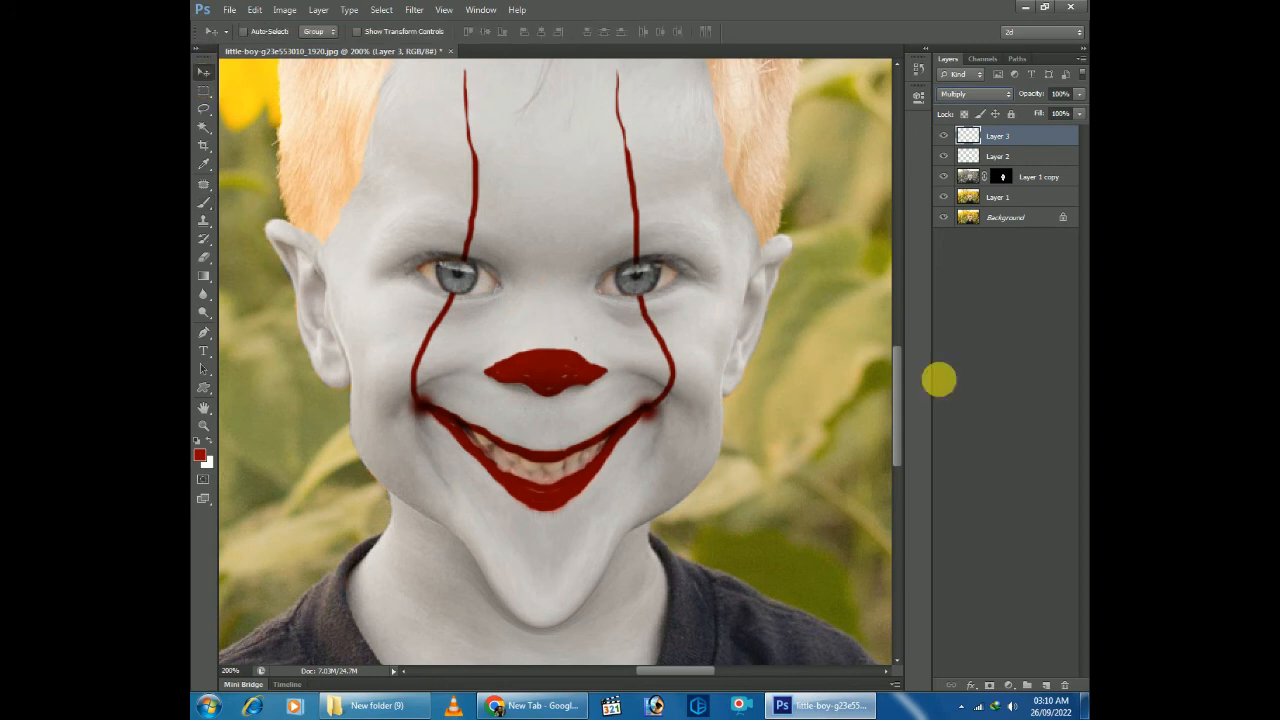
Check Layer 1 by toggling its visibility, and duplicate it directly beneath the grey skin layer
left_click(983, 198)
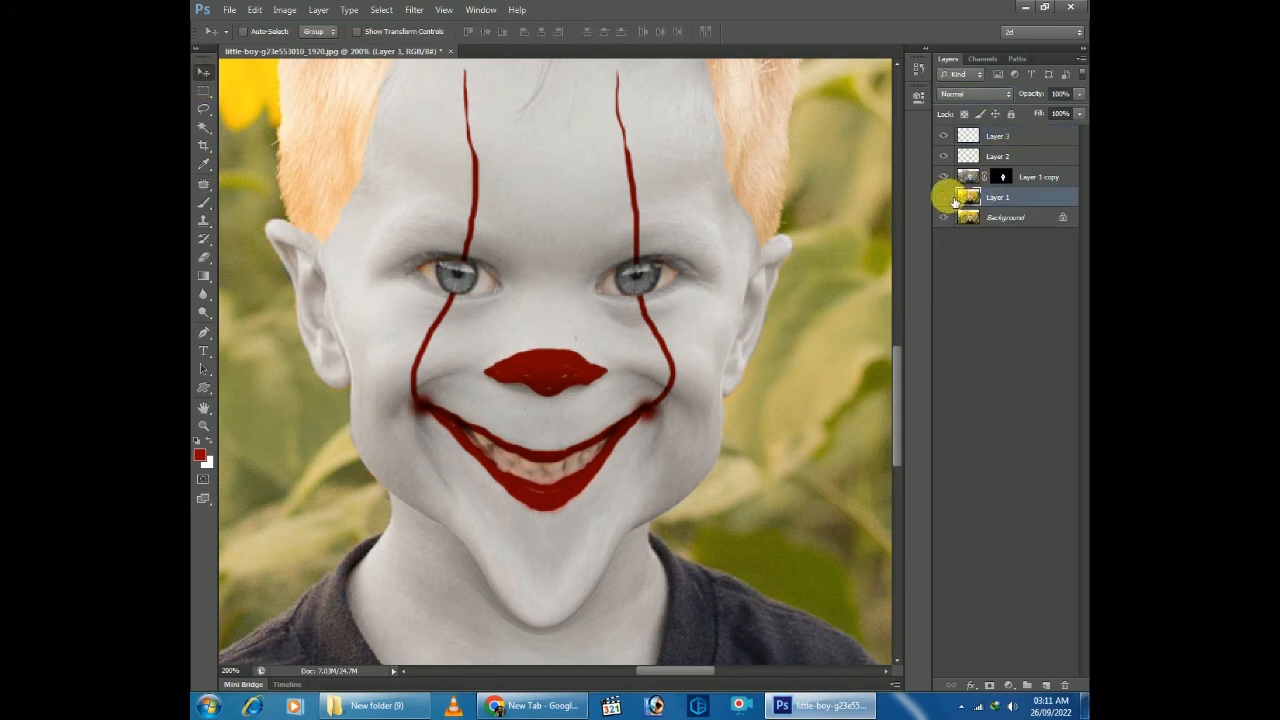
left_click(944, 197)
left_click(946, 198)
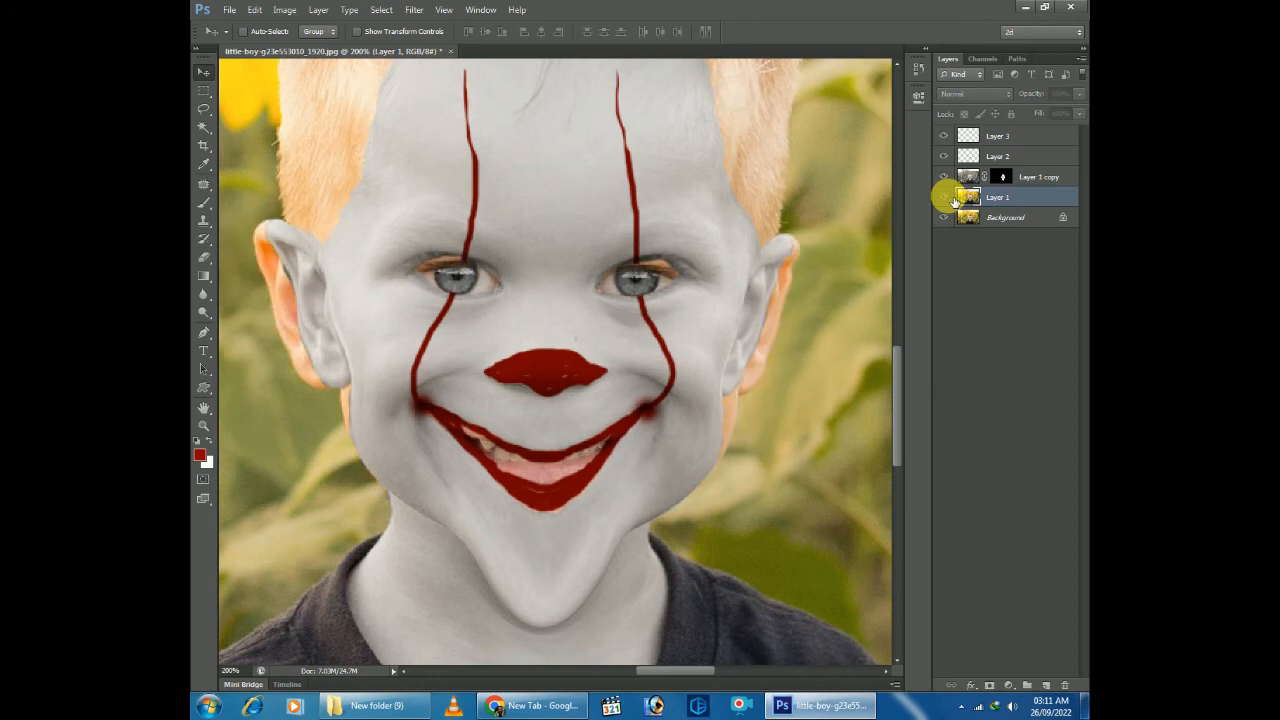
left_click(946, 198)
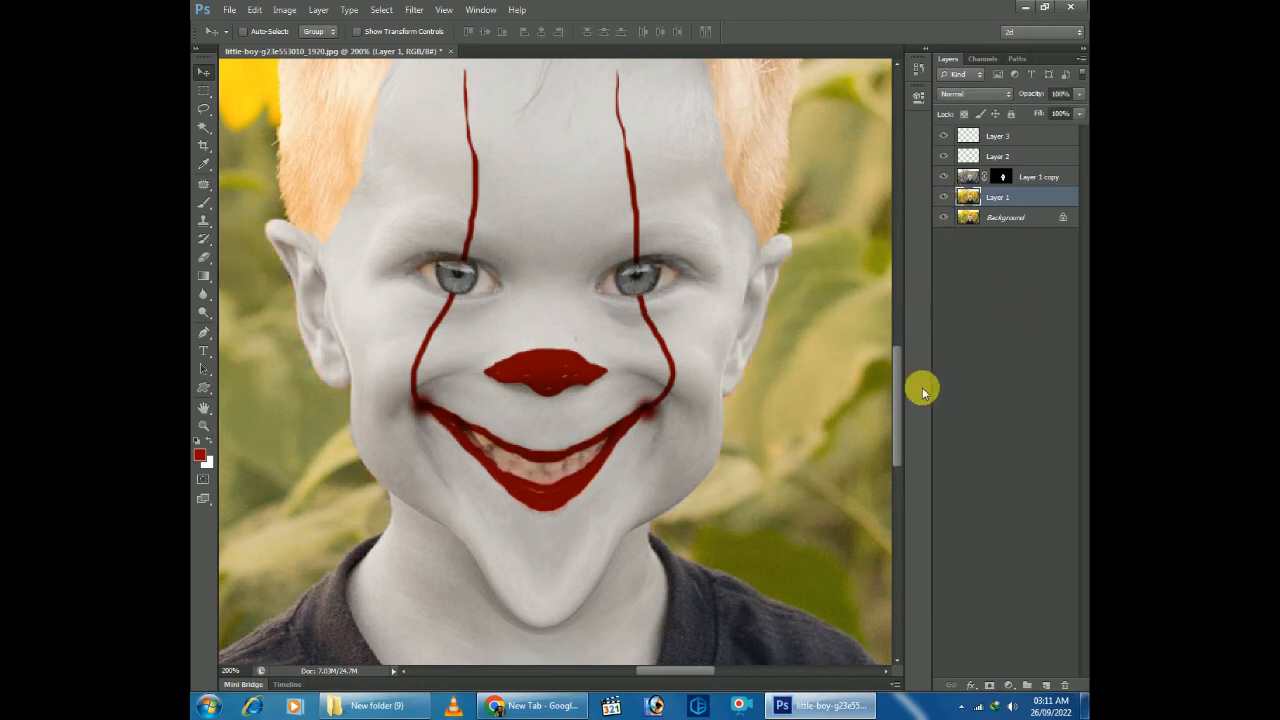
left_click(996, 219)
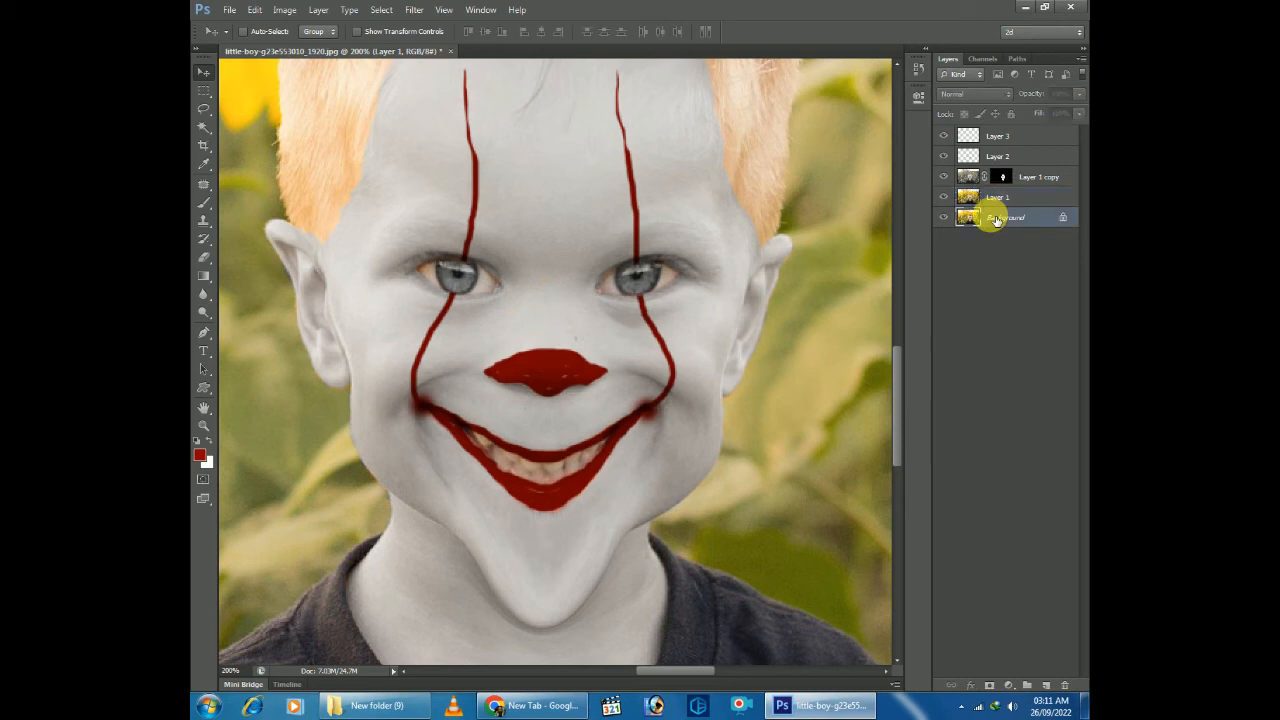
left_click(1000, 200)
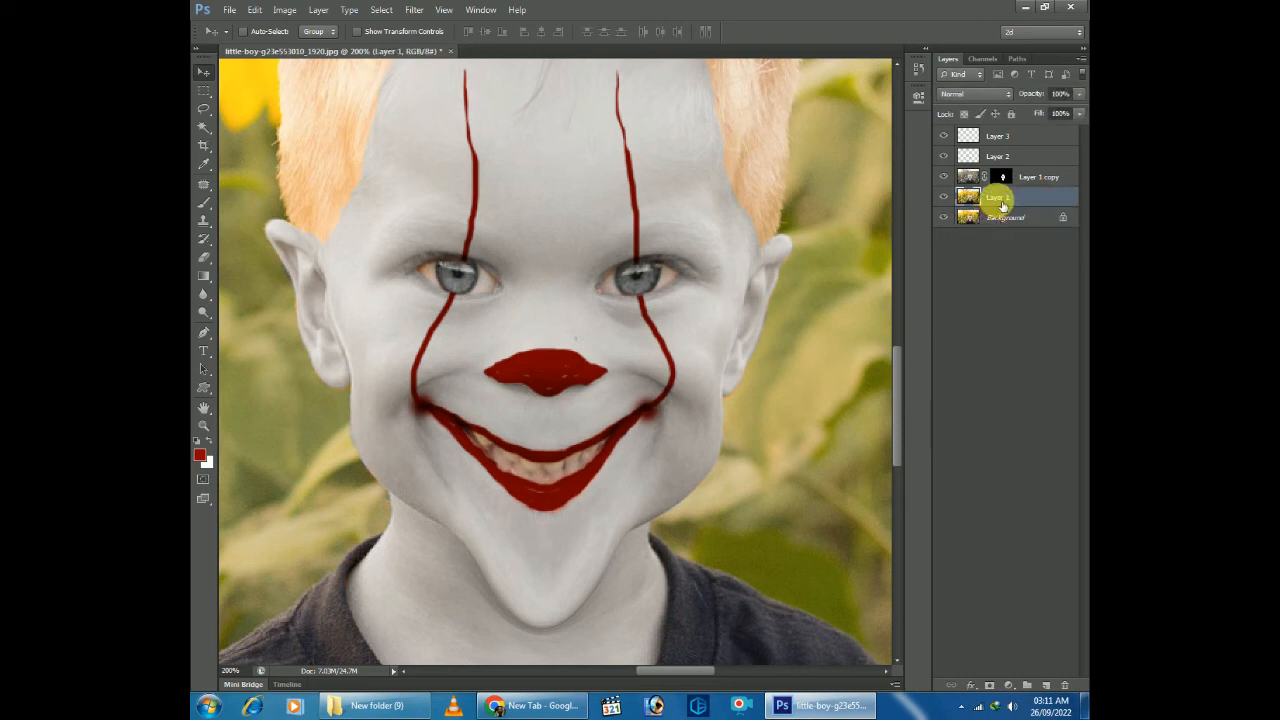
key("ctrl+j")
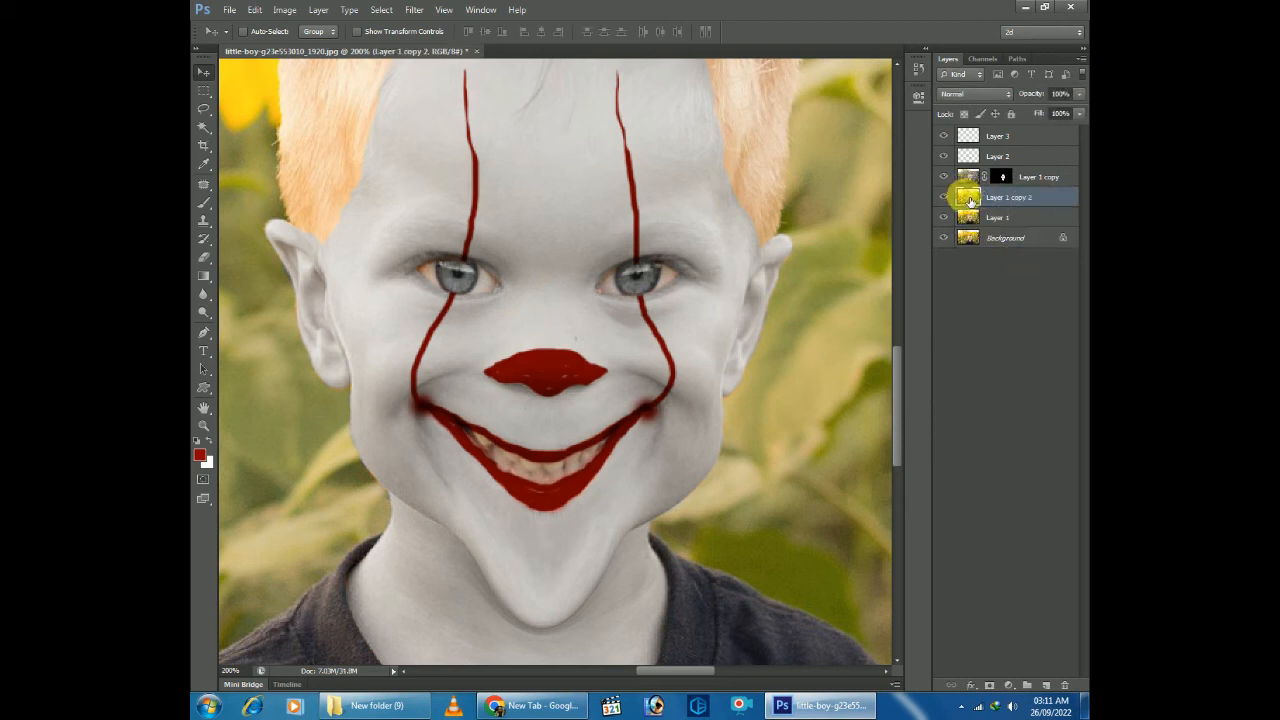
Tint Layer 1 copy 2 with Color Balance midtones at +79, +14 and -87, and hide the tint behind an inverted layer mask
left_click(285, 10)
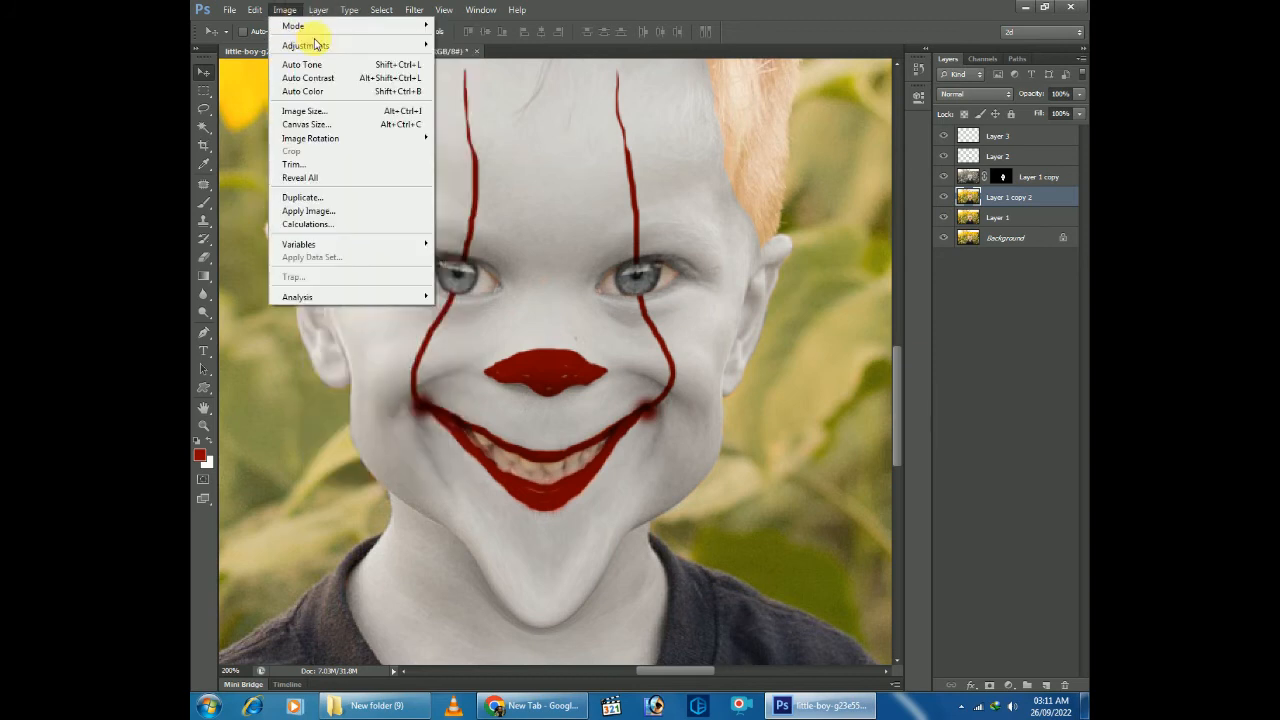
left_click(528, 130)
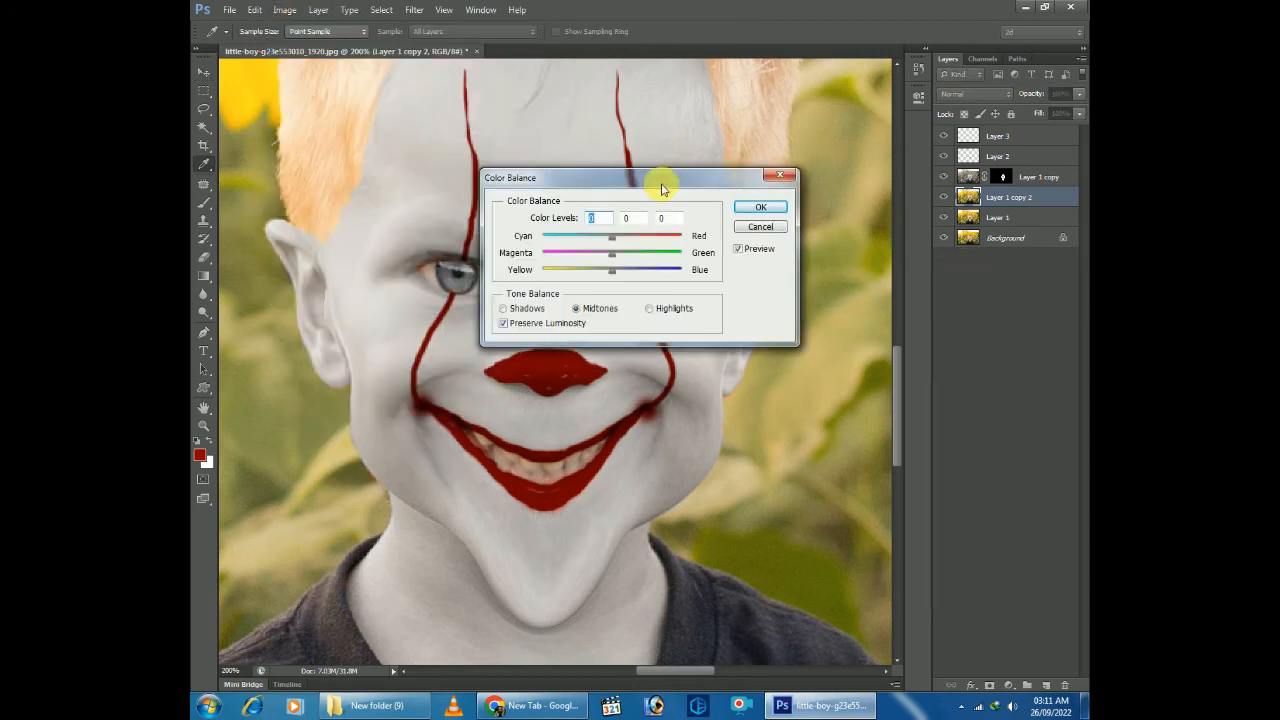
left_click_drag(661, 189, 835, 183)
left_click_drag(730, 235, 794, 258)
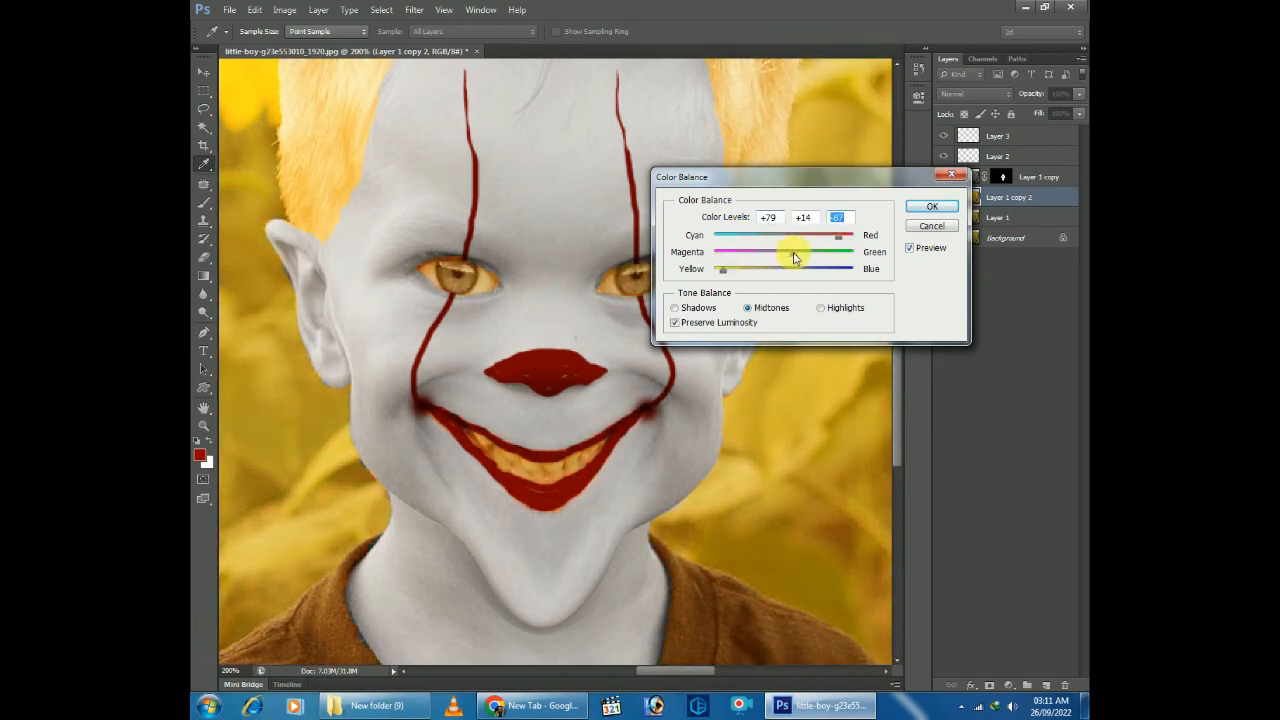
left_click(928, 206)
left_click(992, 684)
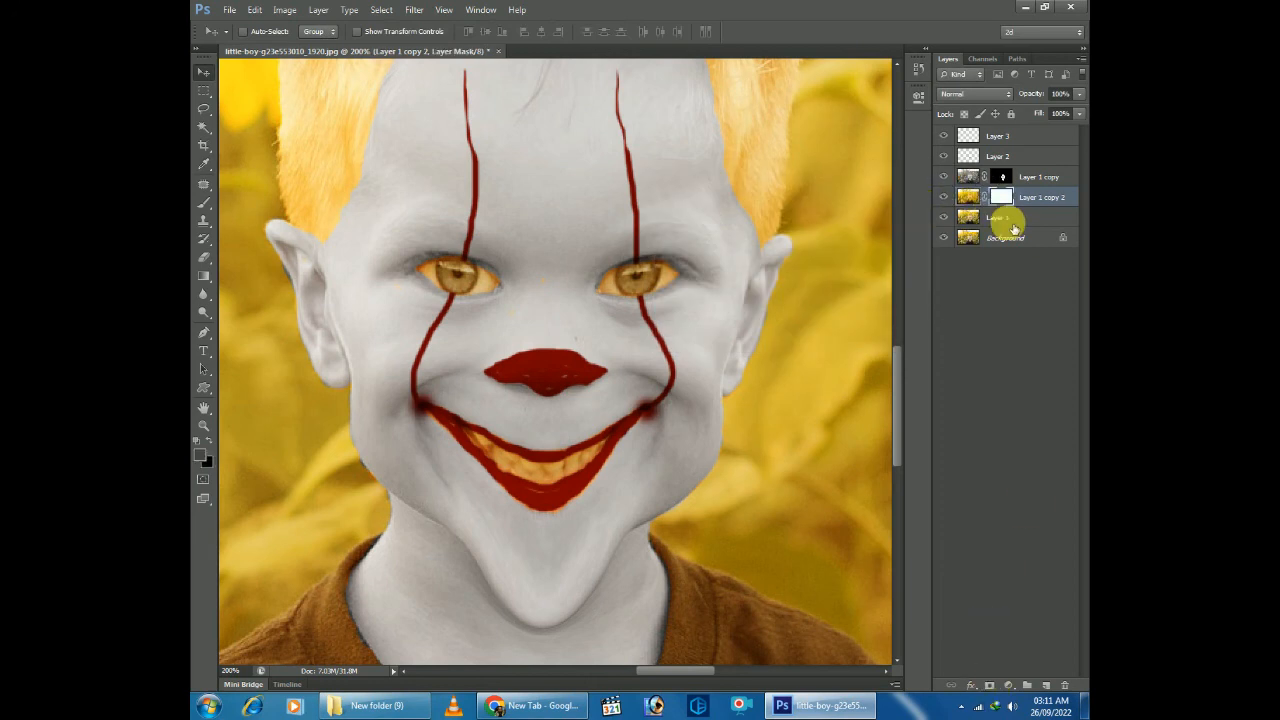
key("ctrl+i")
Paint white (ffffff) on the mask over both irises with a 20 px brush to reveal the yellow tint
left_click(204, 202)
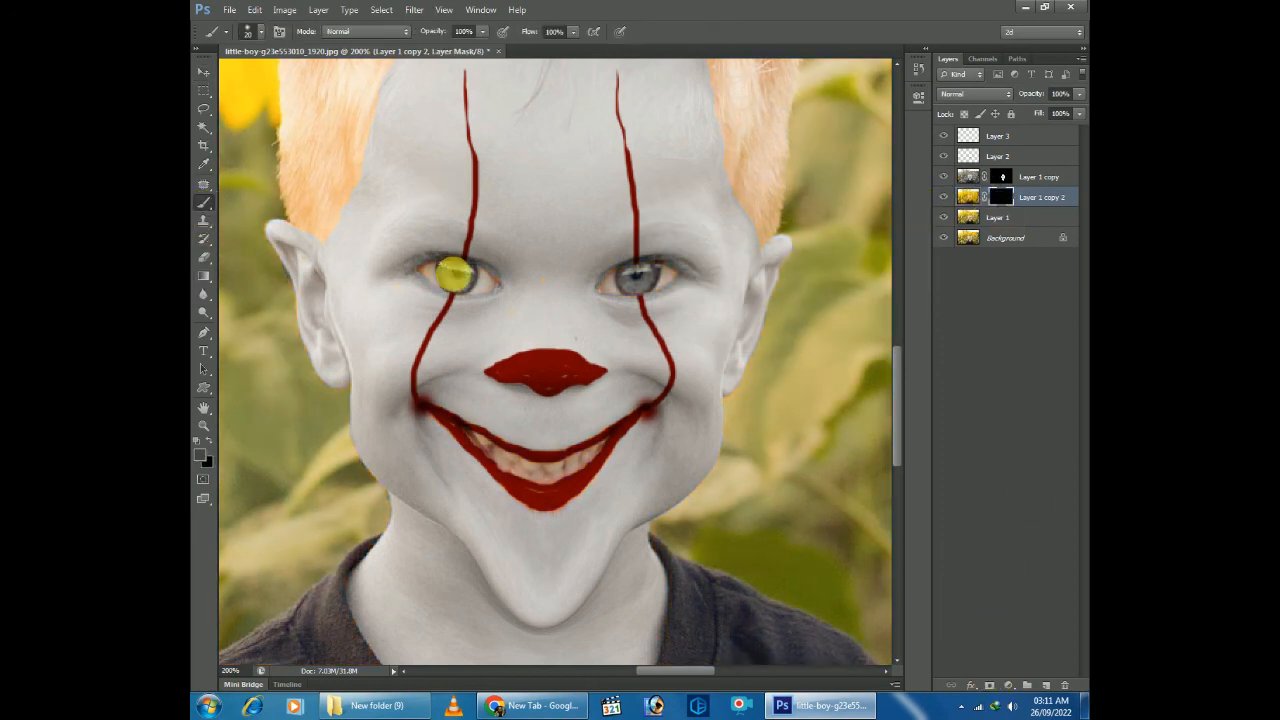
key("ctrl+plus")
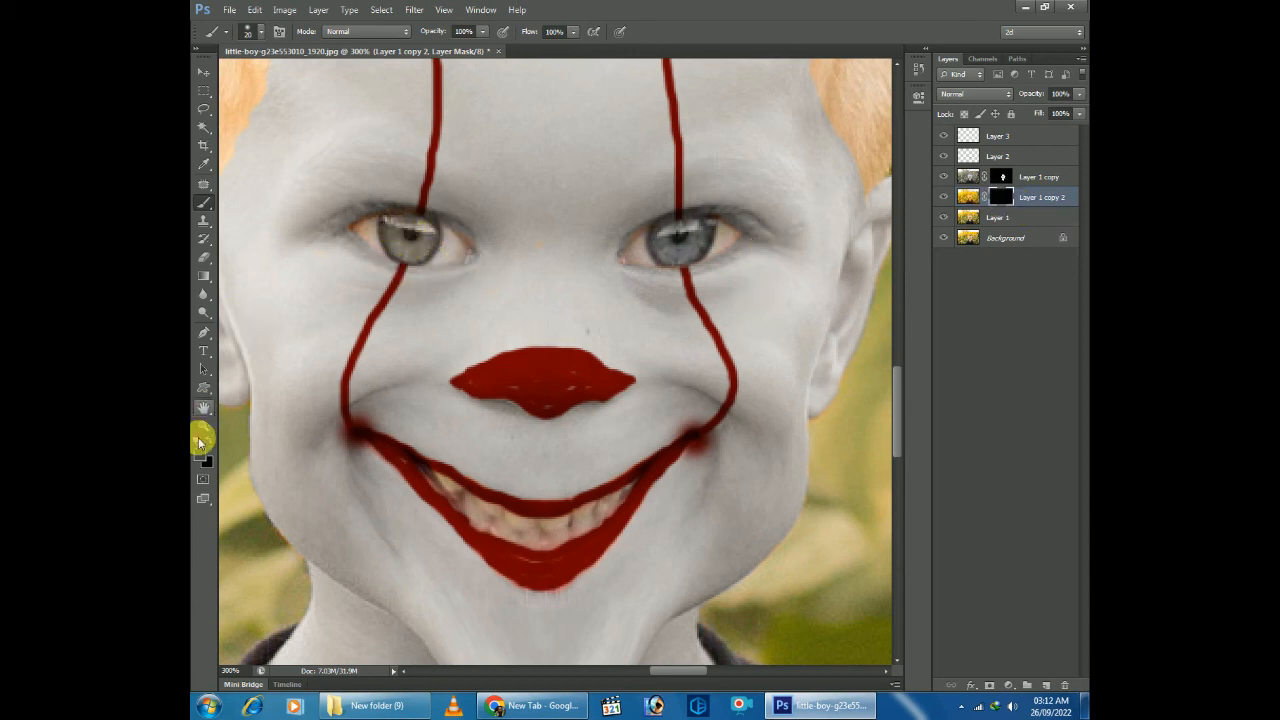
left_click(197, 458)
left_click_drag(734, 289, 609, 177)
left_click(994, 177)
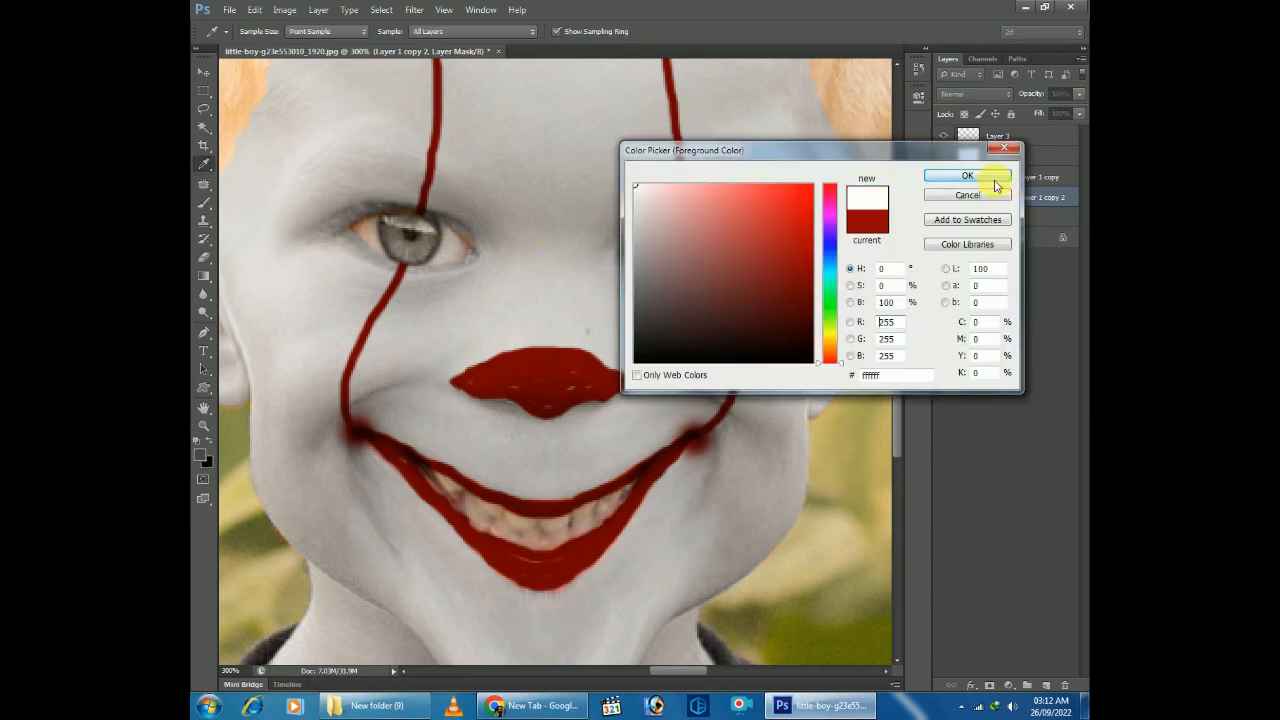
mouse_move(348, 282)
left_mouse_down()
mouse_move(409, 240)
mouse_move(418, 255)
left_mouse_up()
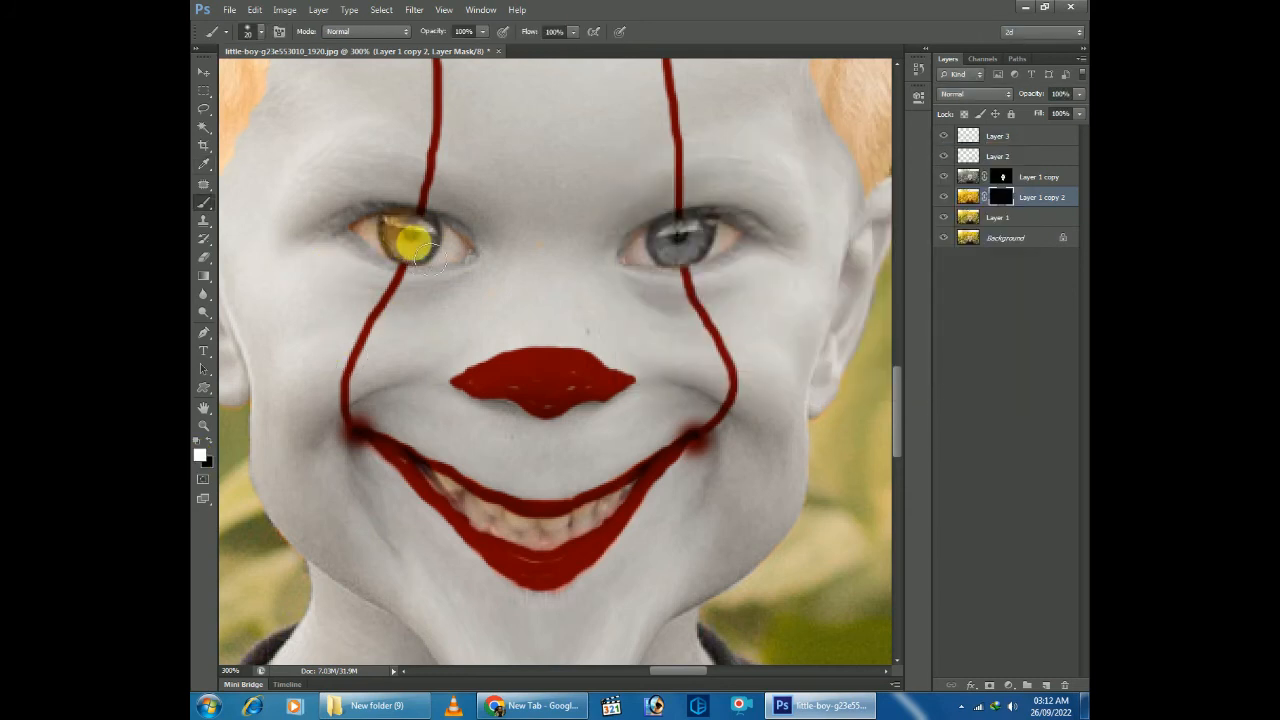
mouse_move(665, 286)
left_mouse_down()
mouse_move(588, 310)
mouse_move(611, 282)
left_mouse_up()
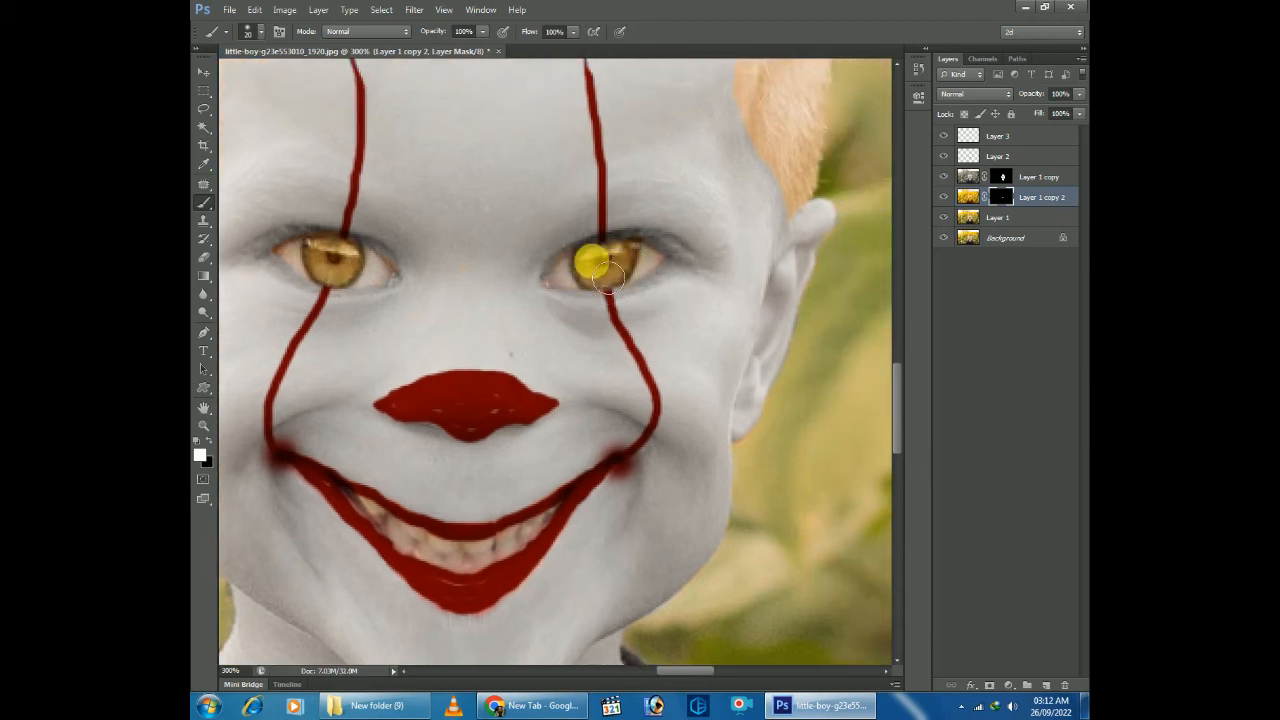
left_click_drag(612, 398, 640, 406)
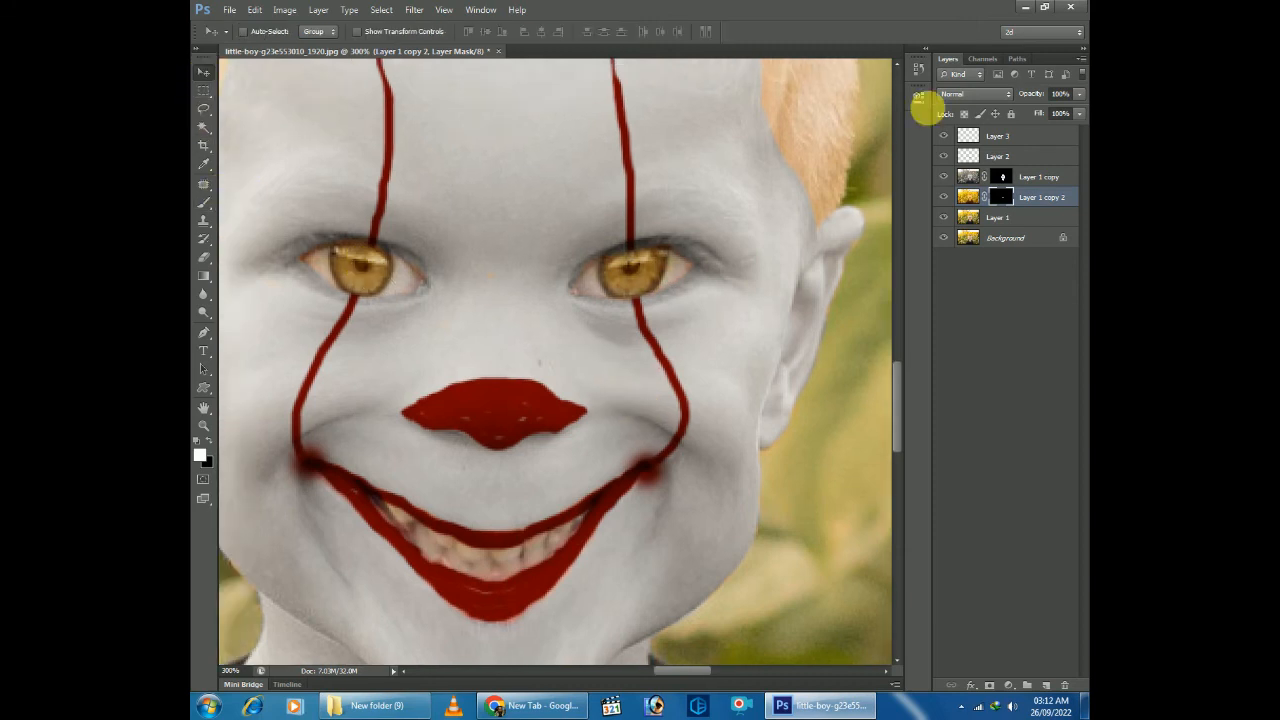
Add a new empty layer above Layer 3 and set the foreground colour to black
left_click(1005, 138)
left_click(1047, 685)
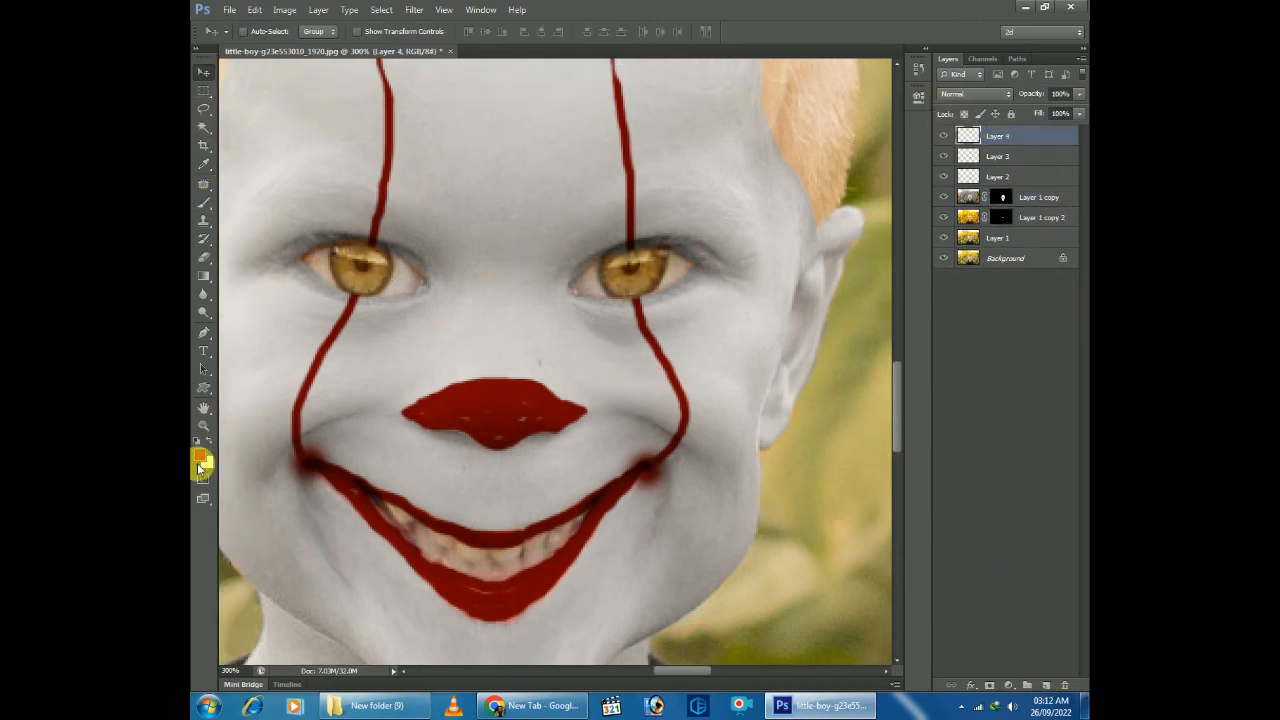
left_click(200, 463)
left_click(611, 369)
left_click(967, 176)
right_click(518, 251)
left_click(203, 210)
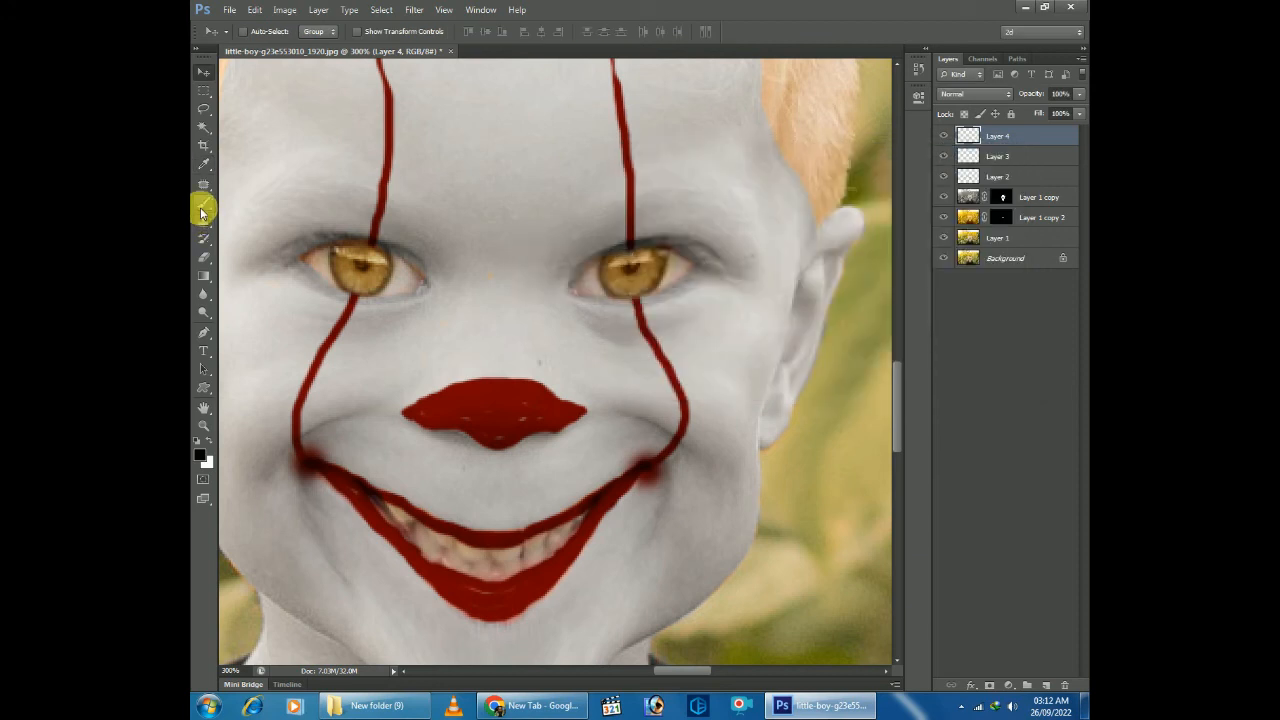
Paint large soft black patches over both eyes and their sockets on Layer 4 with a 60 px brush
right_click(656, 250)
double_click(788, 372)
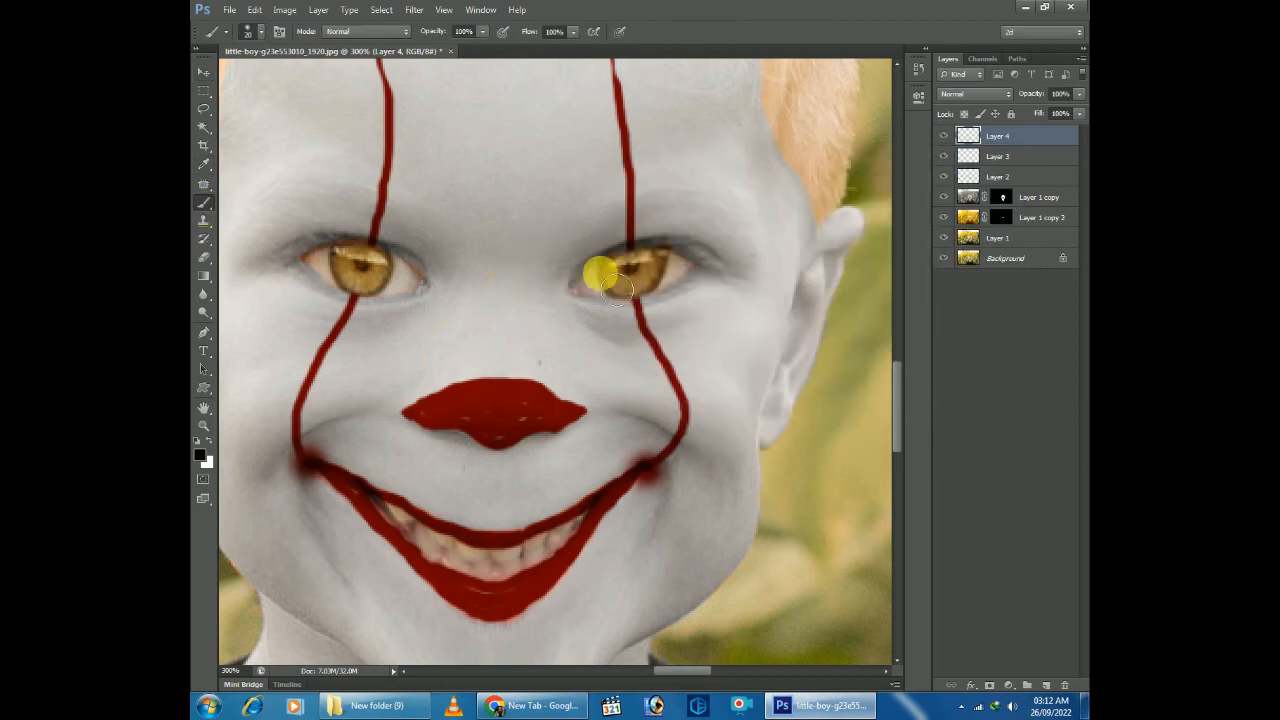
mouse_move(600, 275)
left_mouse_down()
mouse_move(689, 266)
mouse_move(586, 277)
mouse_move(700, 268)
left_mouse_up()
mouse_move(352, 313)
left_mouse_down()
mouse_move(450, 315)
mouse_move(366, 286)
mouse_move(445, 305)
left_mouse_up()
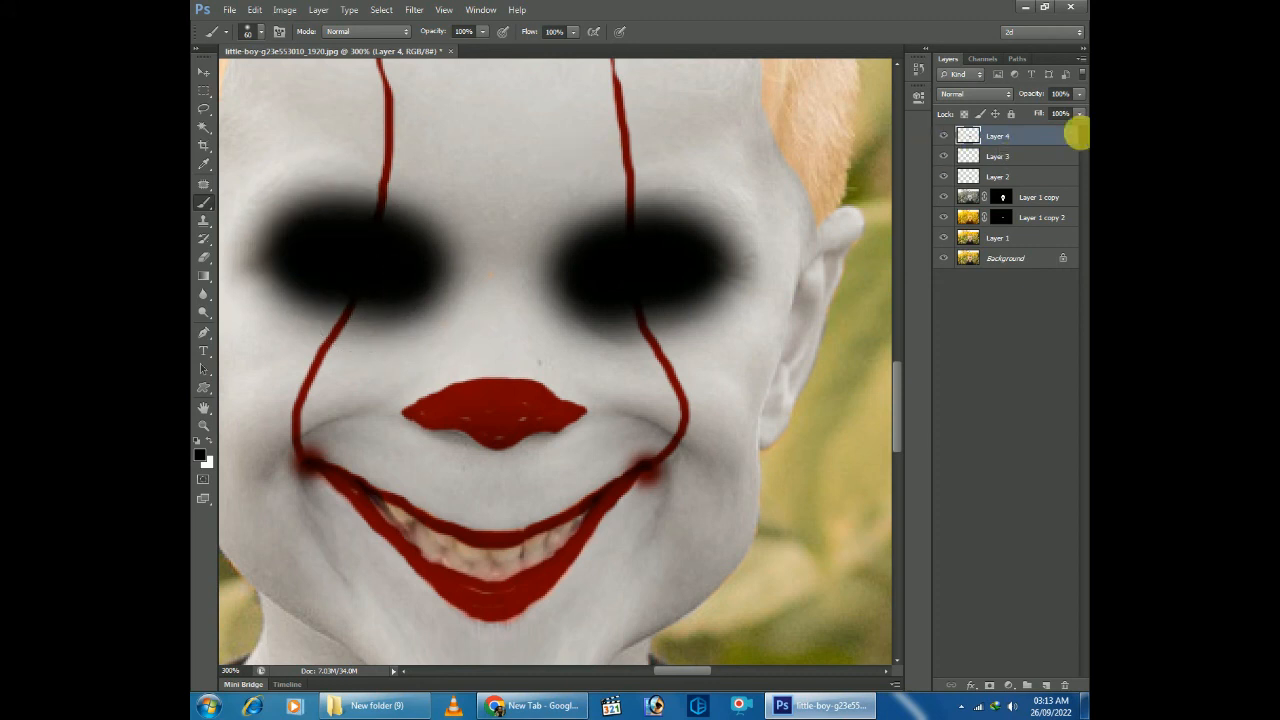
Blend the black eye patches on Layer 4 in Overlay mode at 64% opacity
left_click(975, 93)
left_click(983, 278)
left_click_drag(1043, 99, 1036, 97)
left_click(203, 76)
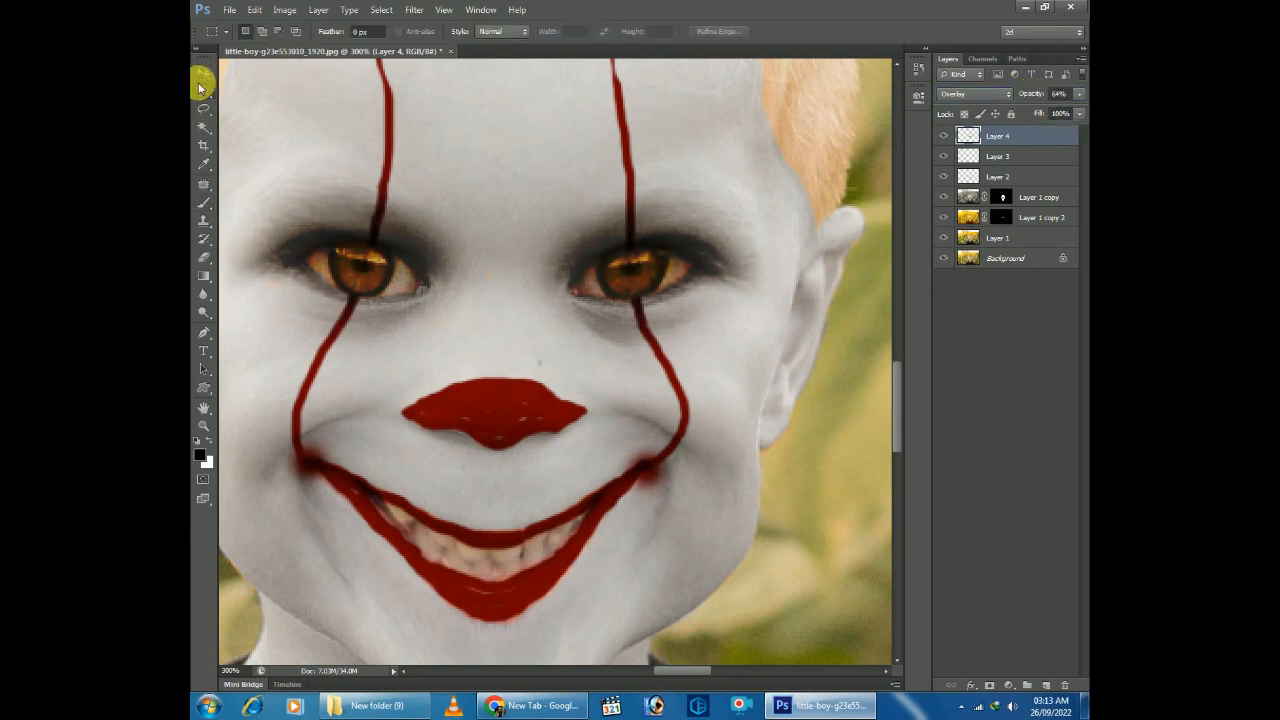
Erase the dark shading from both eyeballs on Layer 4 with 15 px and 7 px erasers, keeping the shadow around them
left_click(204, 260)
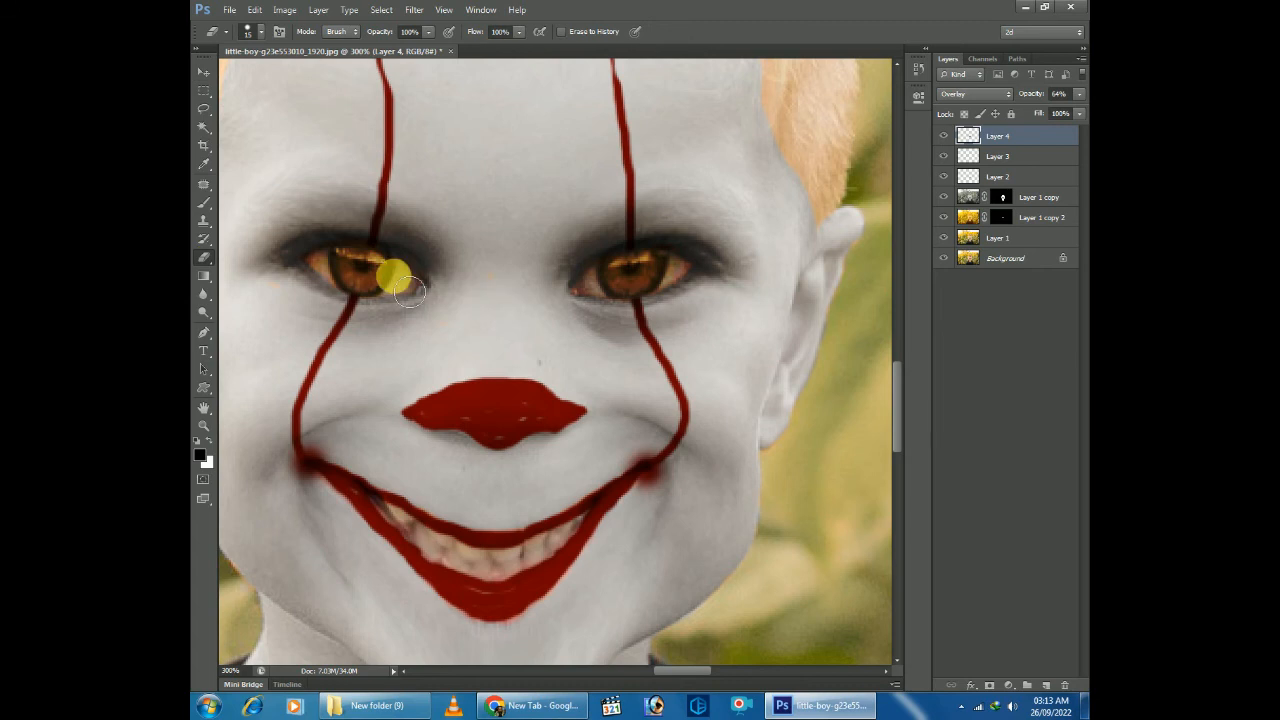
key("ctrl+plus")
left_click_drag(677, 300, 651, 340)
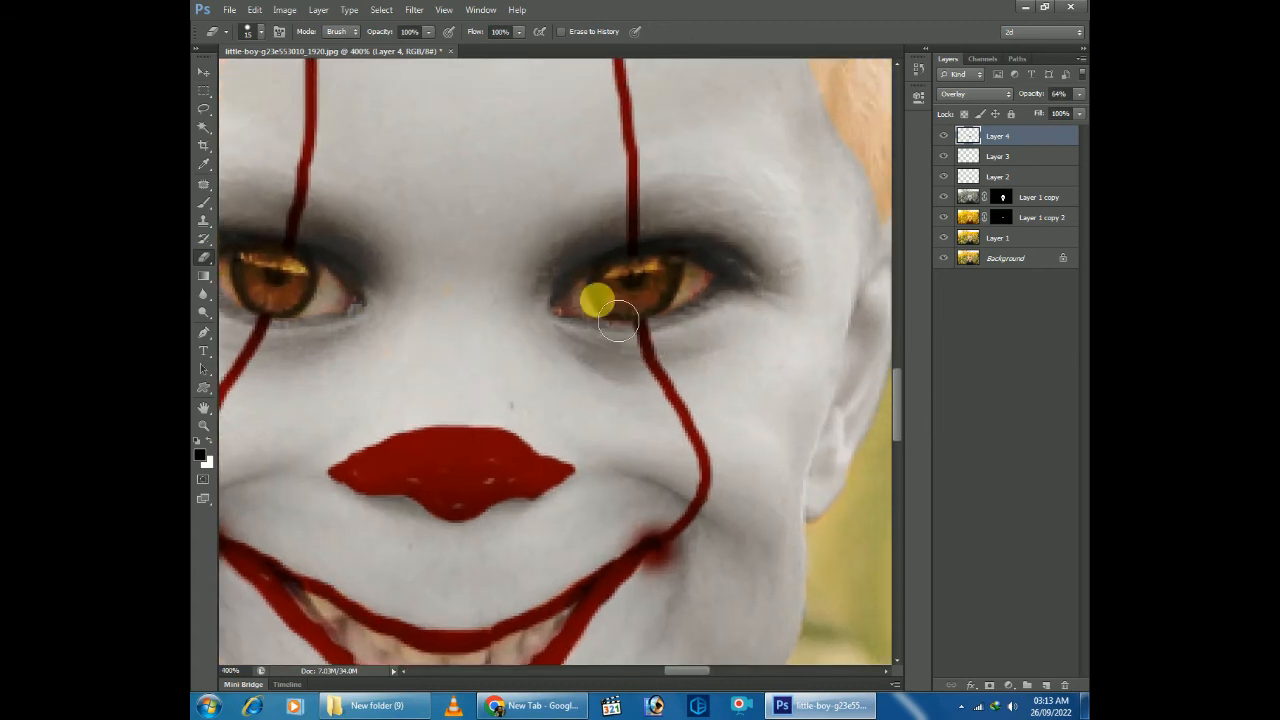
mouse_move(586, 311)
left_mouse_down()
mouse_move(633, 276)
mouse_move(691, 273)
left_mouse_up()
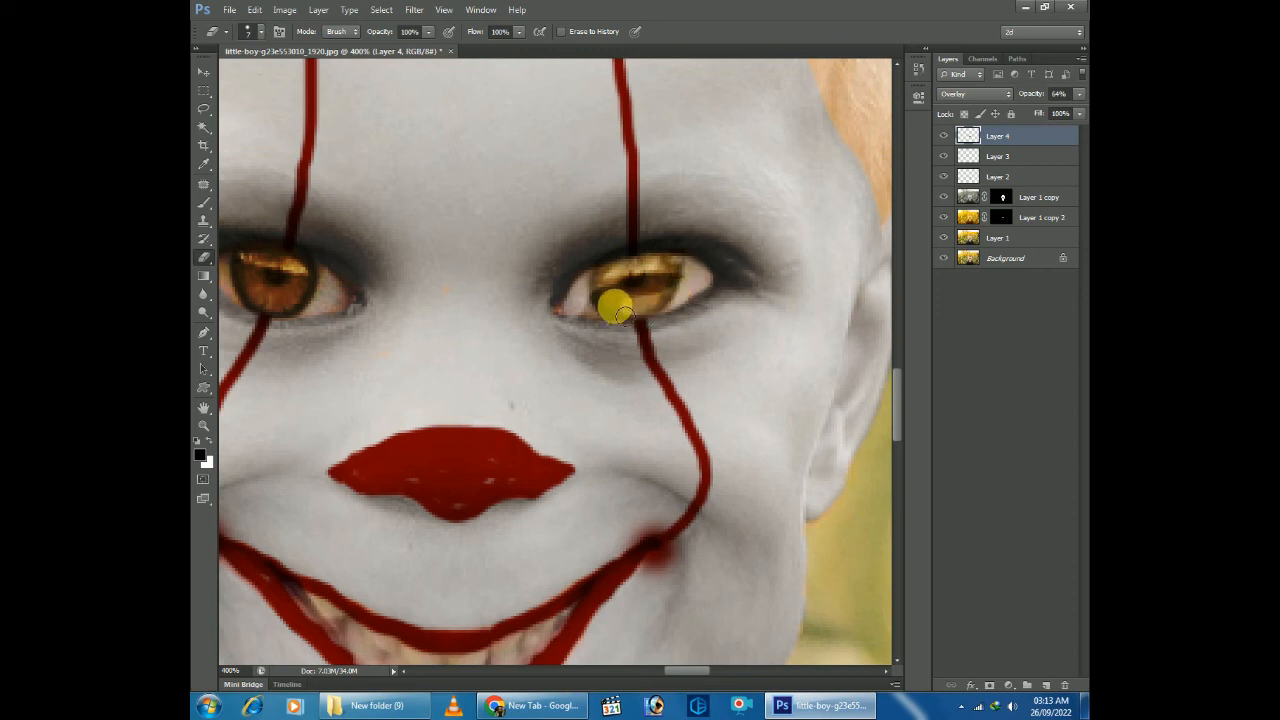
mouse_move(591, 312)
left_mouse_down()
mouse_move(649, 287)
mouse_move(688, 288)
mouse_move(607, 304)
mouse_move(651, 311)
left_mouse_up()
left_click_drag(480, 340, 696, 374)
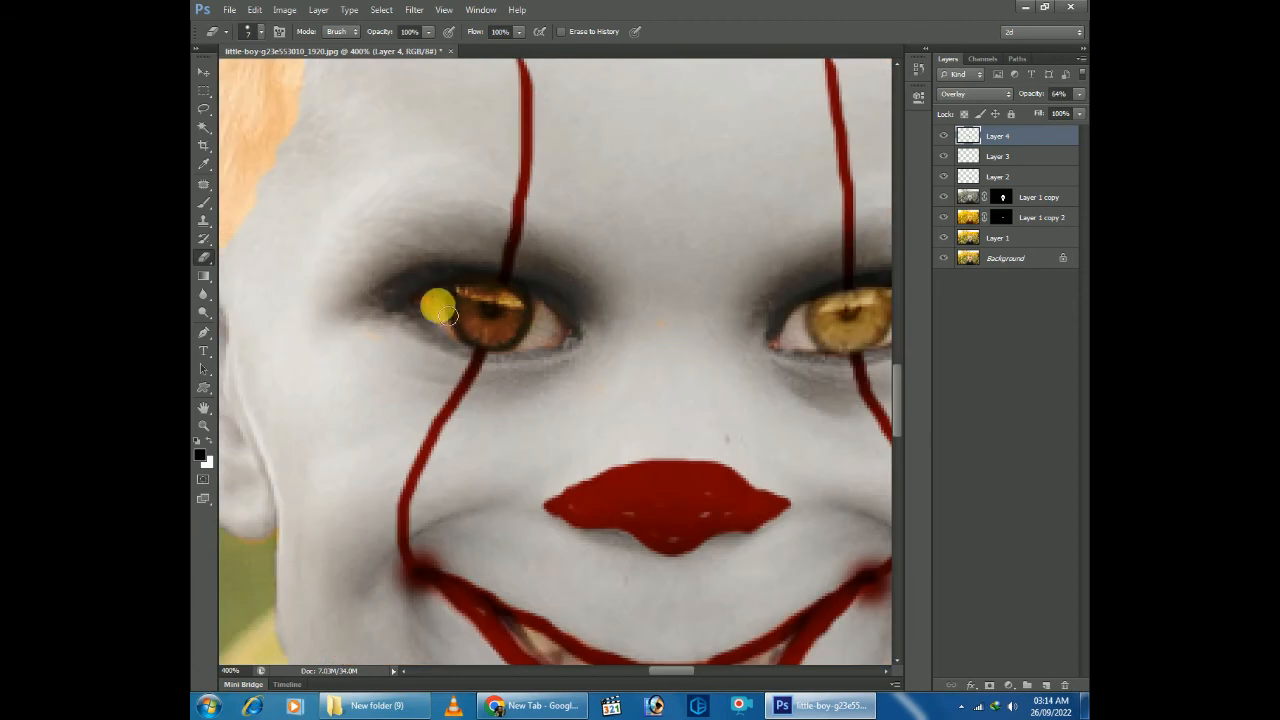
mouse_move(446, 311)
left_mouse_down()
mouse_move(537, 311)
mouse_move(568, 343)
mouse_move(479, 343)
mouse_move(459, 320)
mouse_move(535, 325)
mouse_move(469, 330)
mouse_move(429, 311)
mouse_move(529, 331)
left_mouse_up()
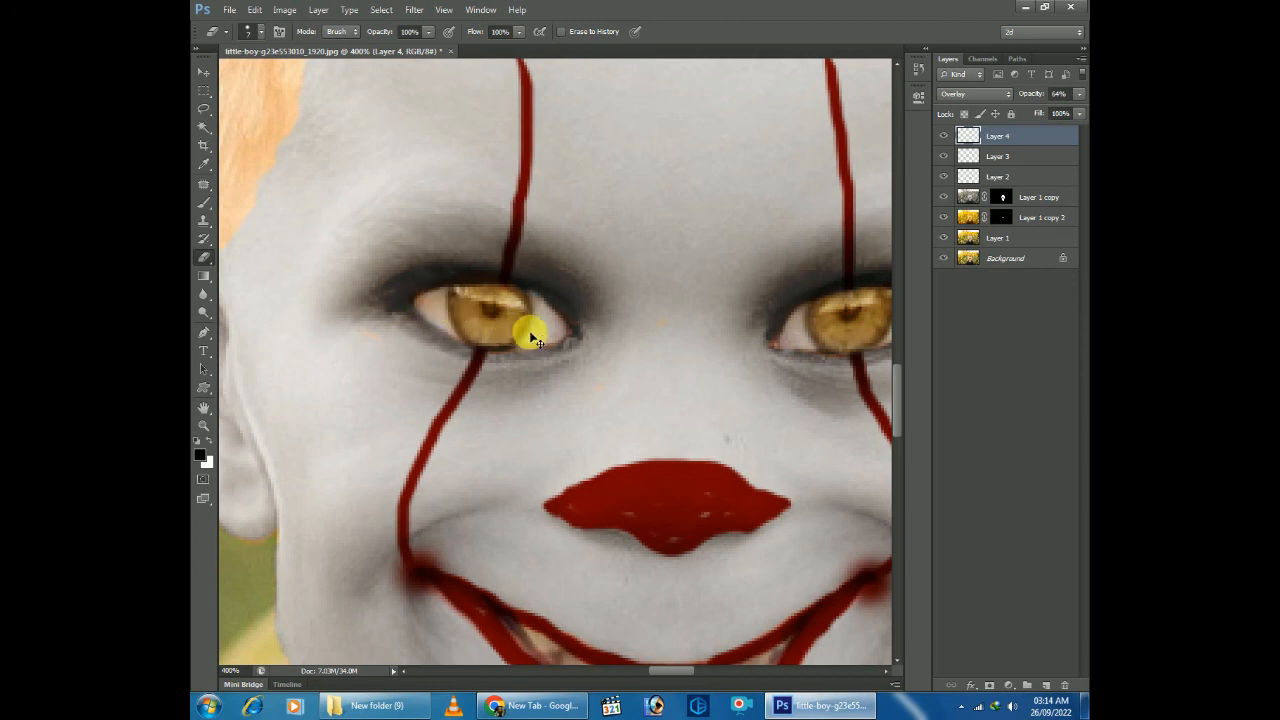
Open the pennywise-the-clown balloon PNG and place it in the portrait as a new layer beside the boy's head
key("ctrl+0")
left_click(203, 72)
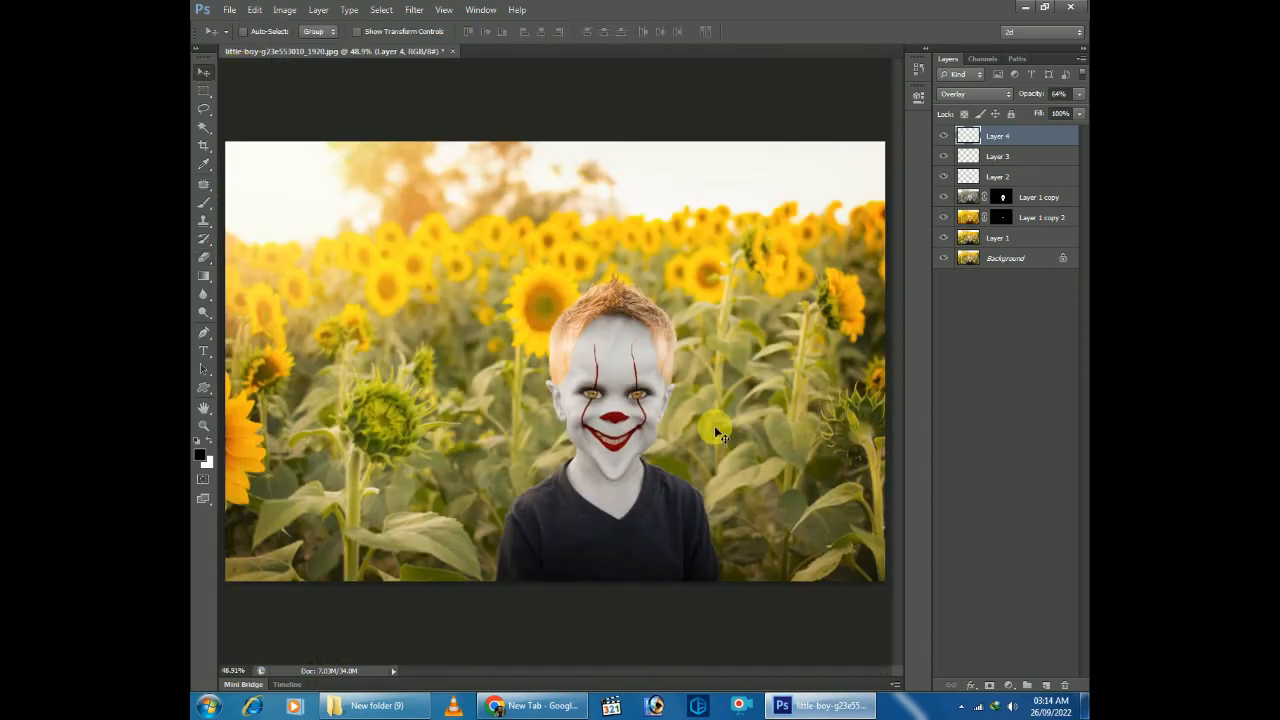
left_click(229, 10)
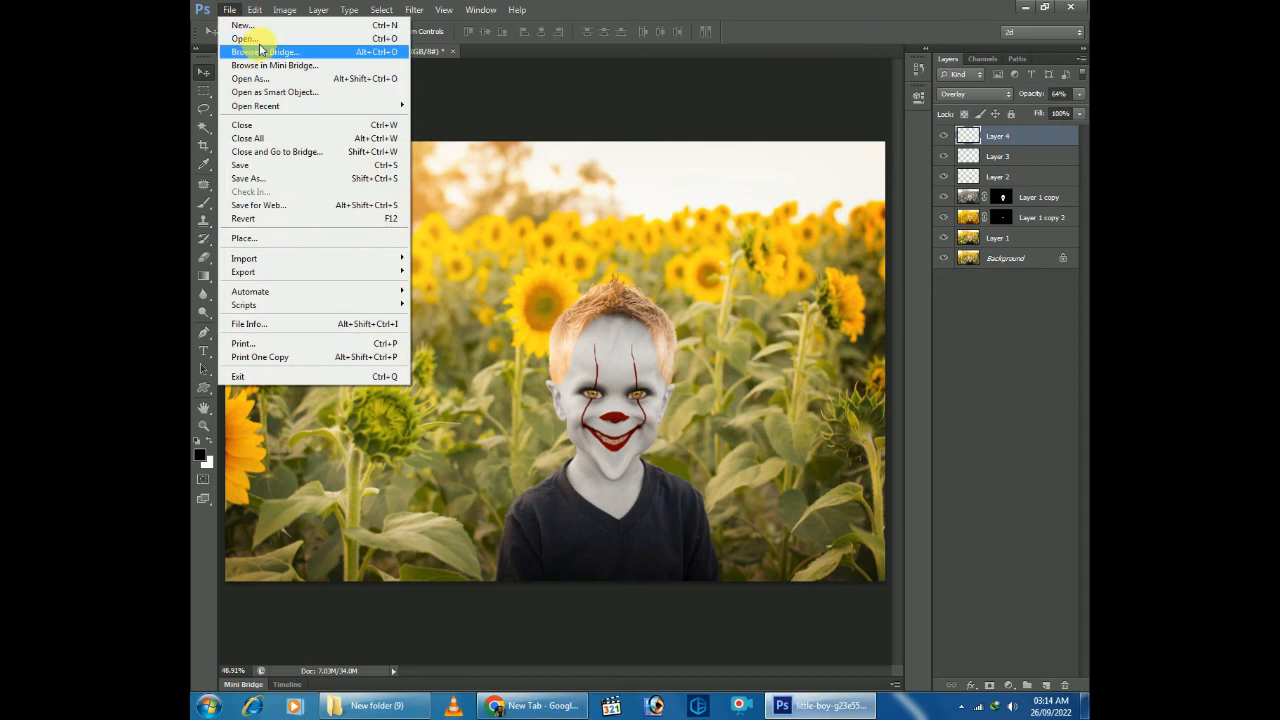
left_click(240, 35)
double_click(562, 280)
left_click_drag(557, 248, 503, 343)
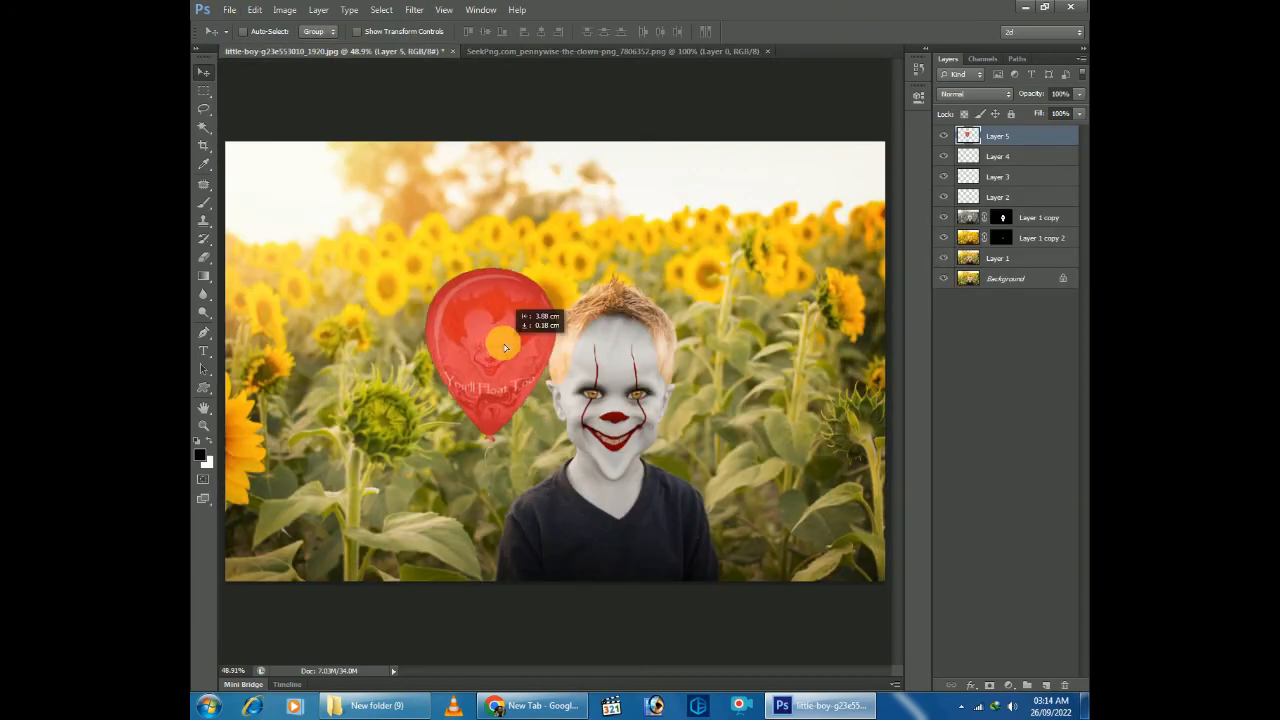
Enlarge the red balloon on Layer 5 until the balloon and its string span the full height of the photo
key("ctrl+t")
mouse_move(556, 518)
left_mouse_down()
mouse_move(669, 609)
mouse_move(630, 630)
mouse_move(566, 517)
left_mouse_up()
key("Return")
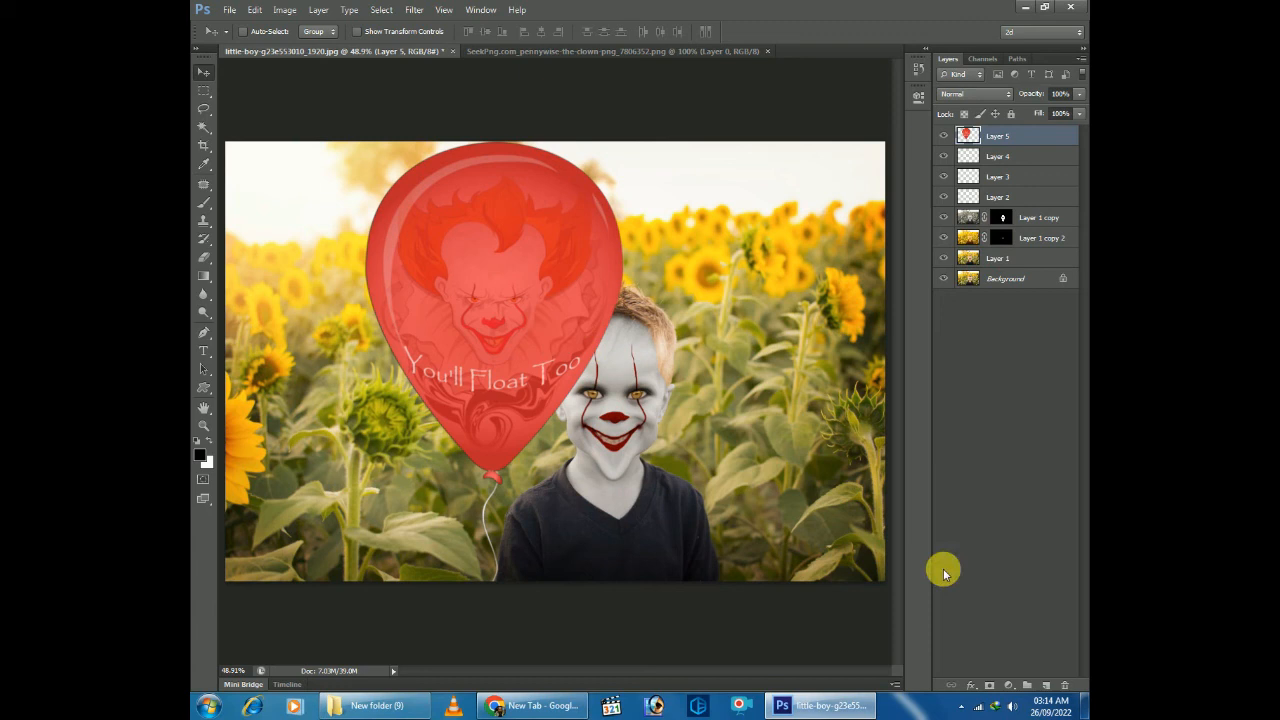
Darken the red balloon on Layer 5 with Levels by raising the black input and lowering the midtones
left_click(284, 10)
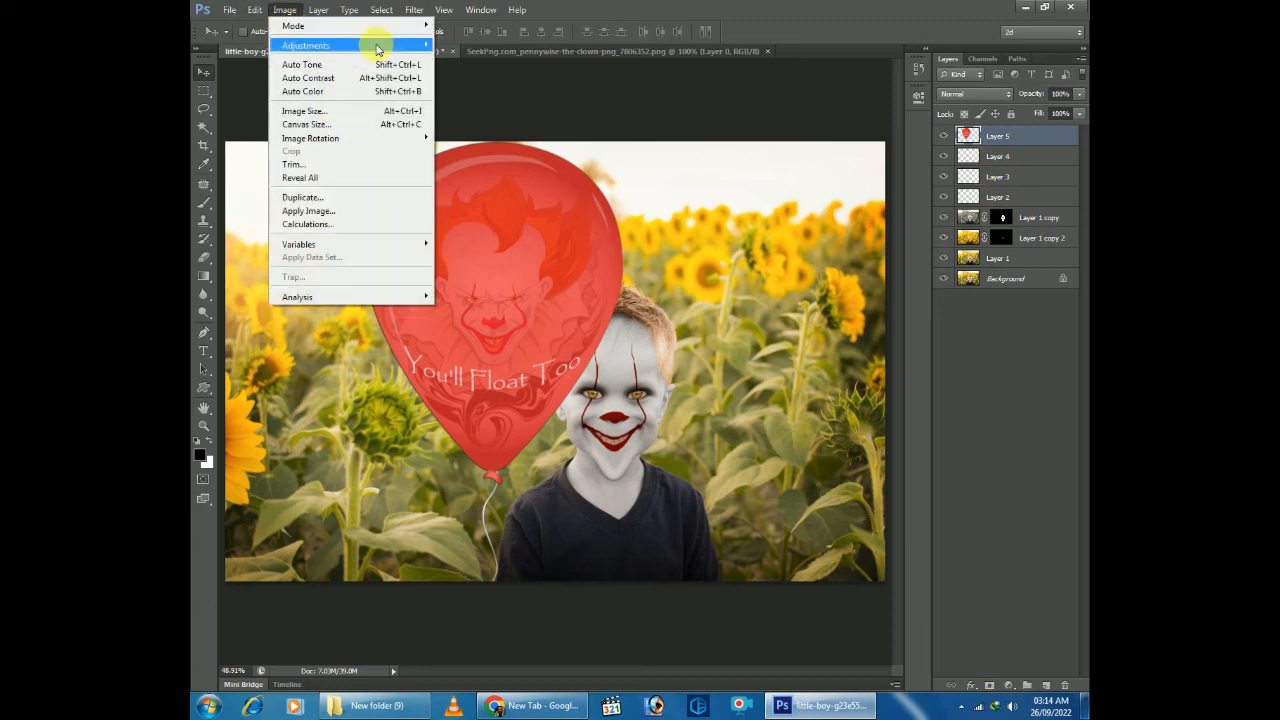
mouse_move(371, 45)
left_click(495, 58)
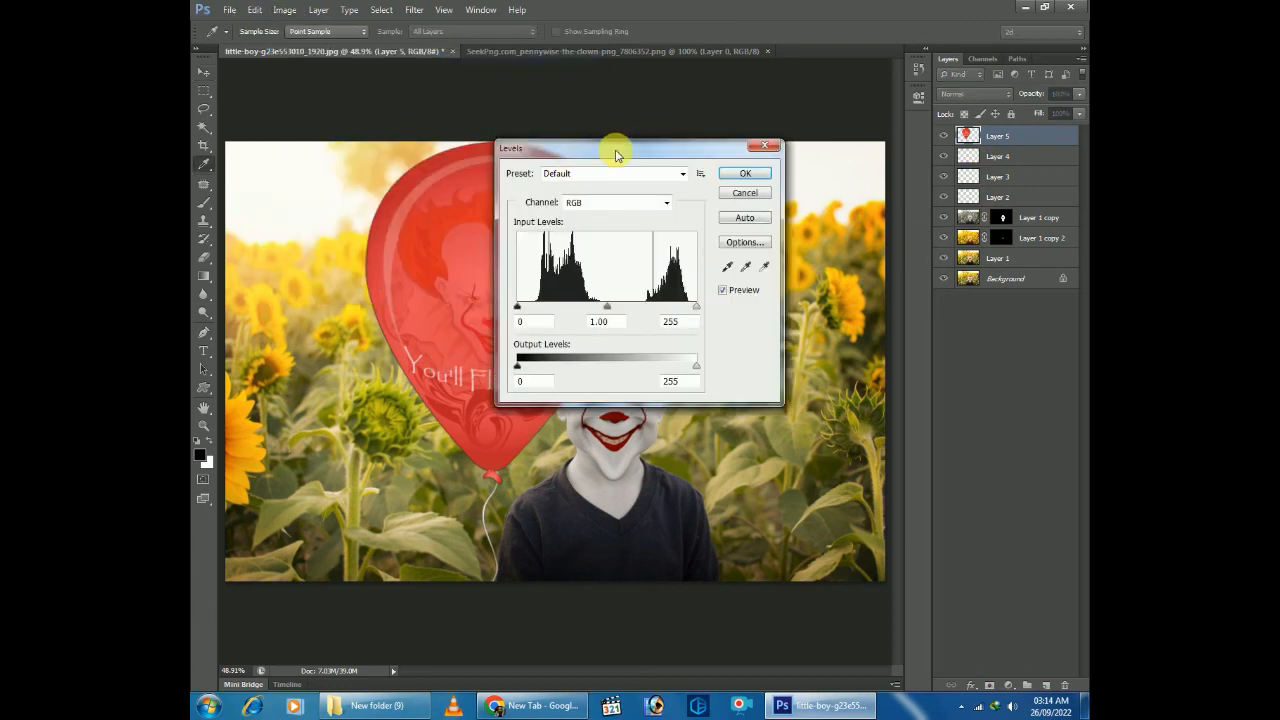
left_click_drag(615, 155, 705, 155)
left_click_drag(609, 308, 757, 316)
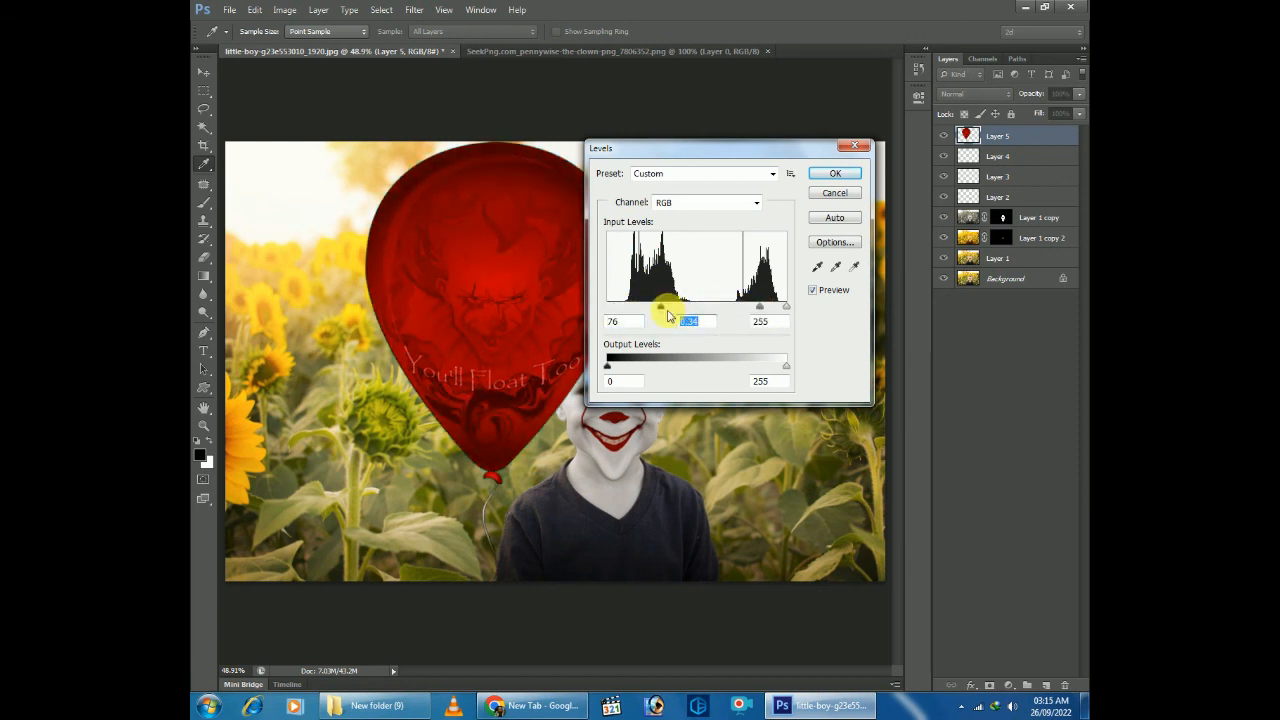
left_click(852, 174)
key("v")
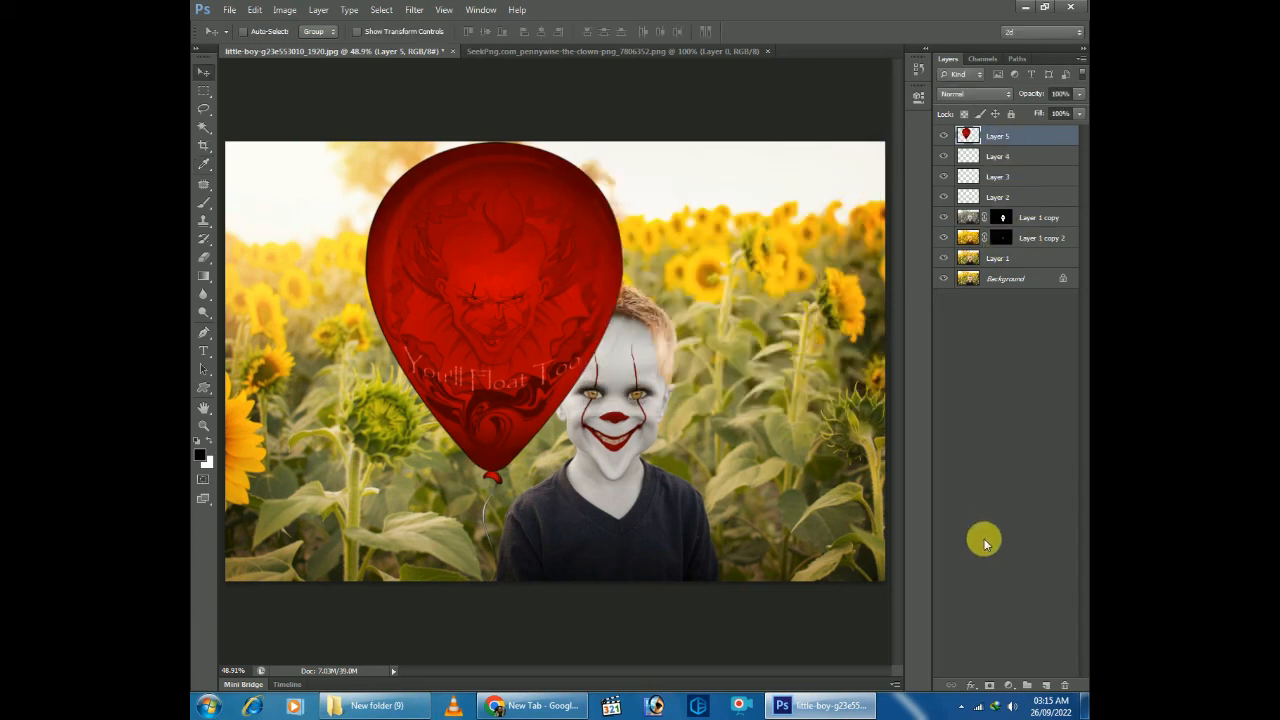
Add a Levels adjustment layer above the balloon with input levels 24, 1.13 and 255
left_click(1019, 686)
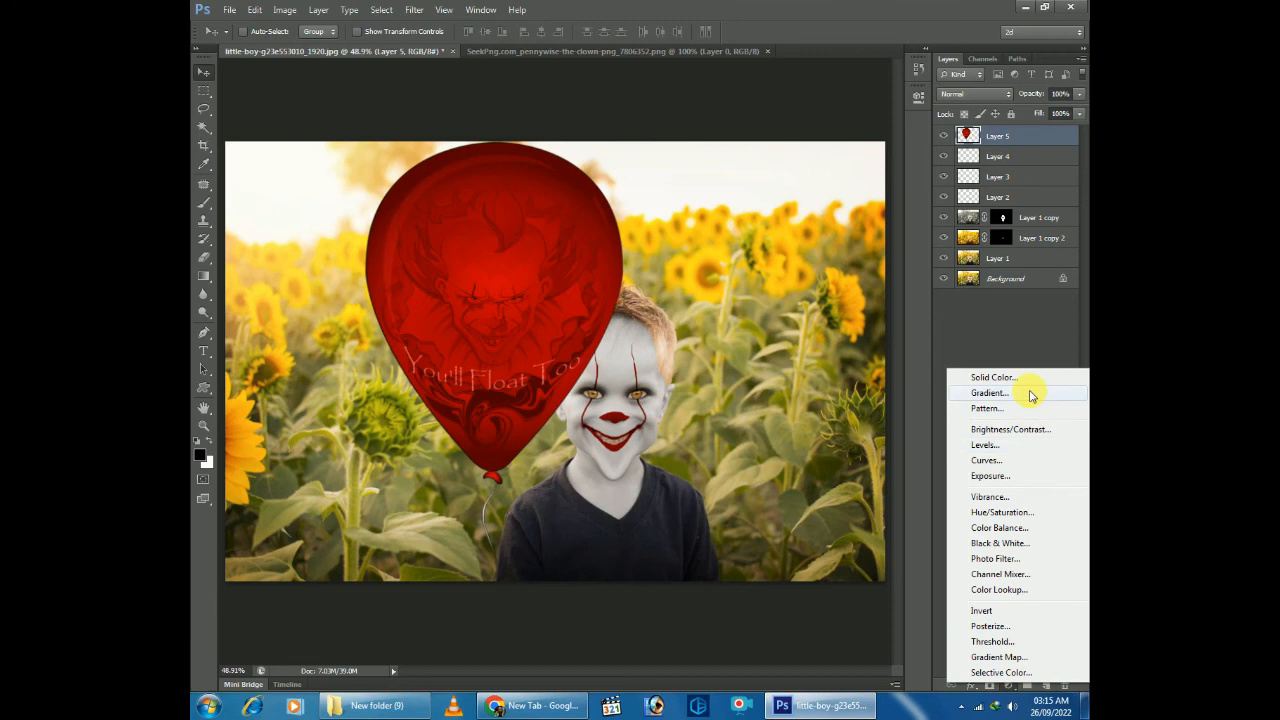
left_click(1021, 447)
mouse_move(731, 233)
left_mouse_down()
mouse_move(756, 237)
mouse_move(733, 233)
mouse_move(746, 231)
left_mouse_up()
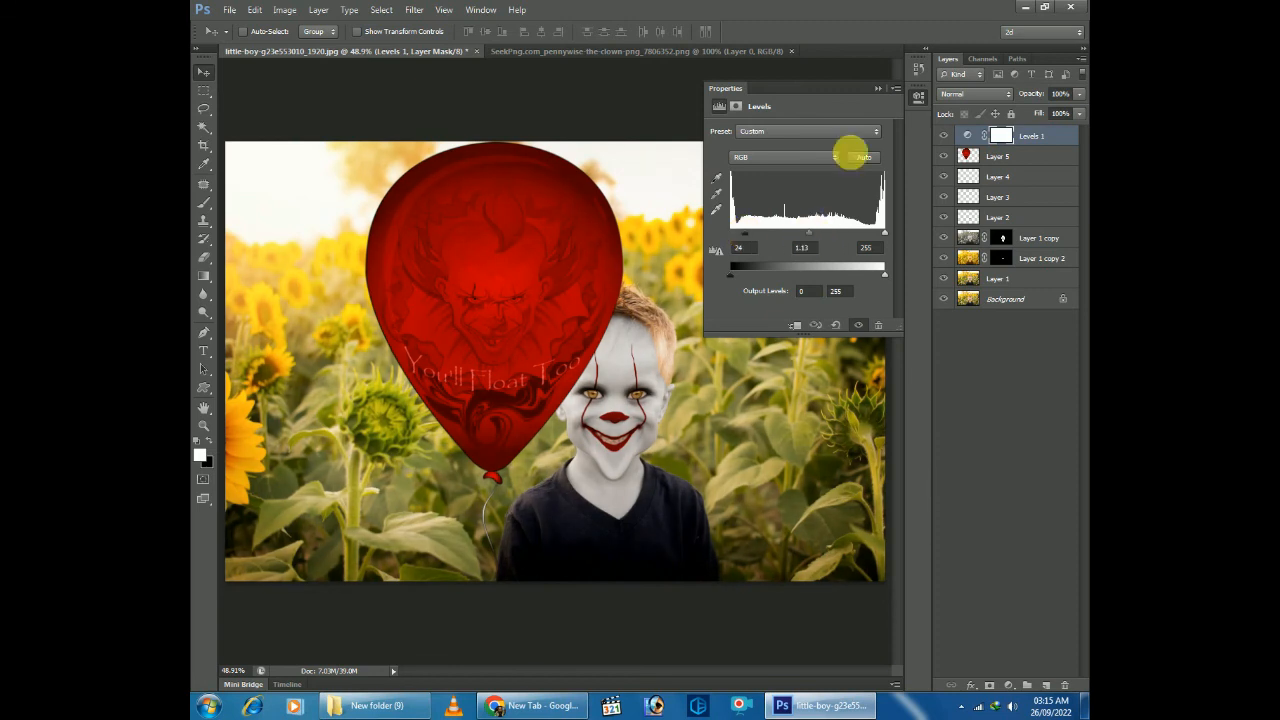
left_click(879, 88)
Add a new layer directly above the balloon's Layer 5 and fill it with black
left_click(997, 157)
left_click(1045, 684)
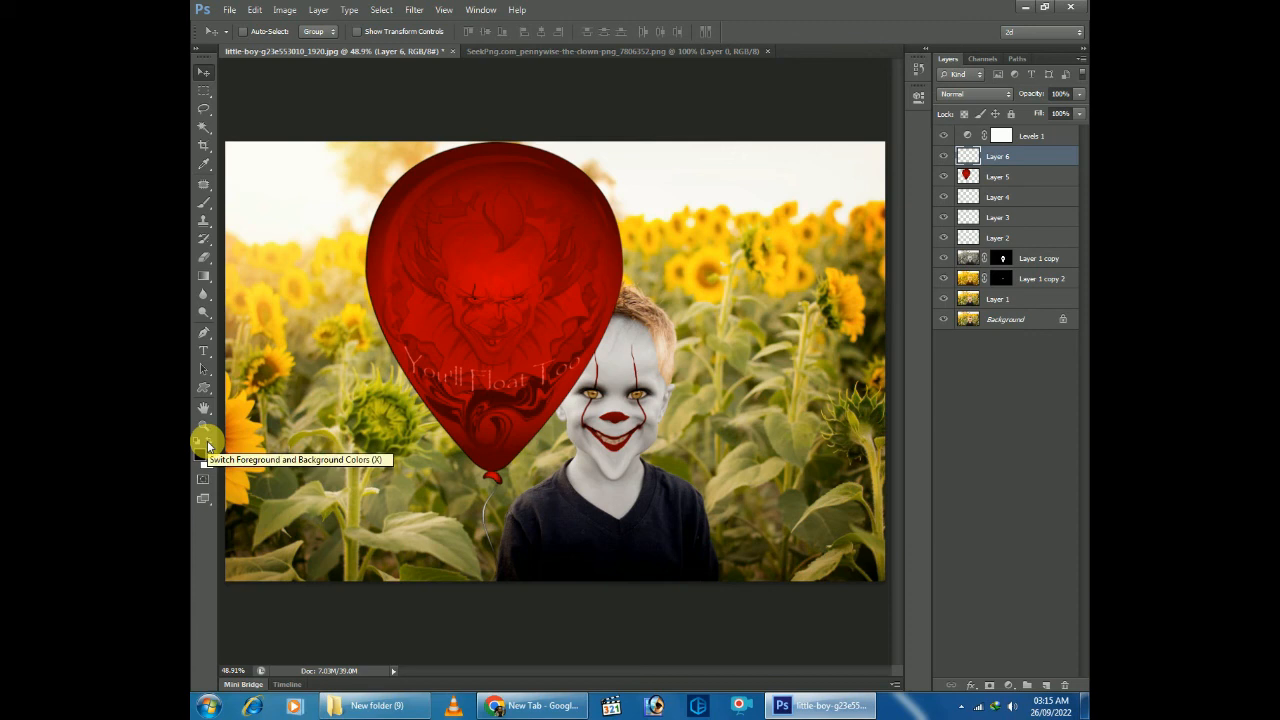
key("shift+F5")
left_click(718, 204)
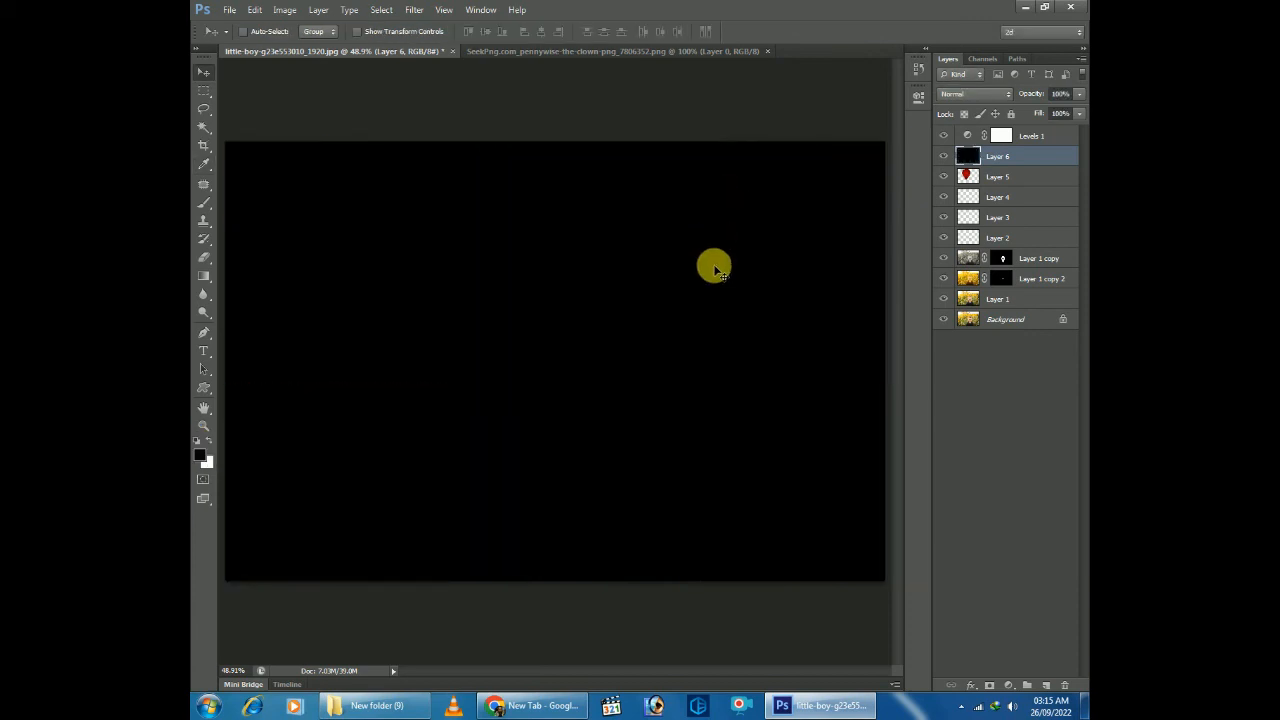
Try to erase the centre of the black fill on Layer 6 with a 1400 px eraser
left_click(204, 258)
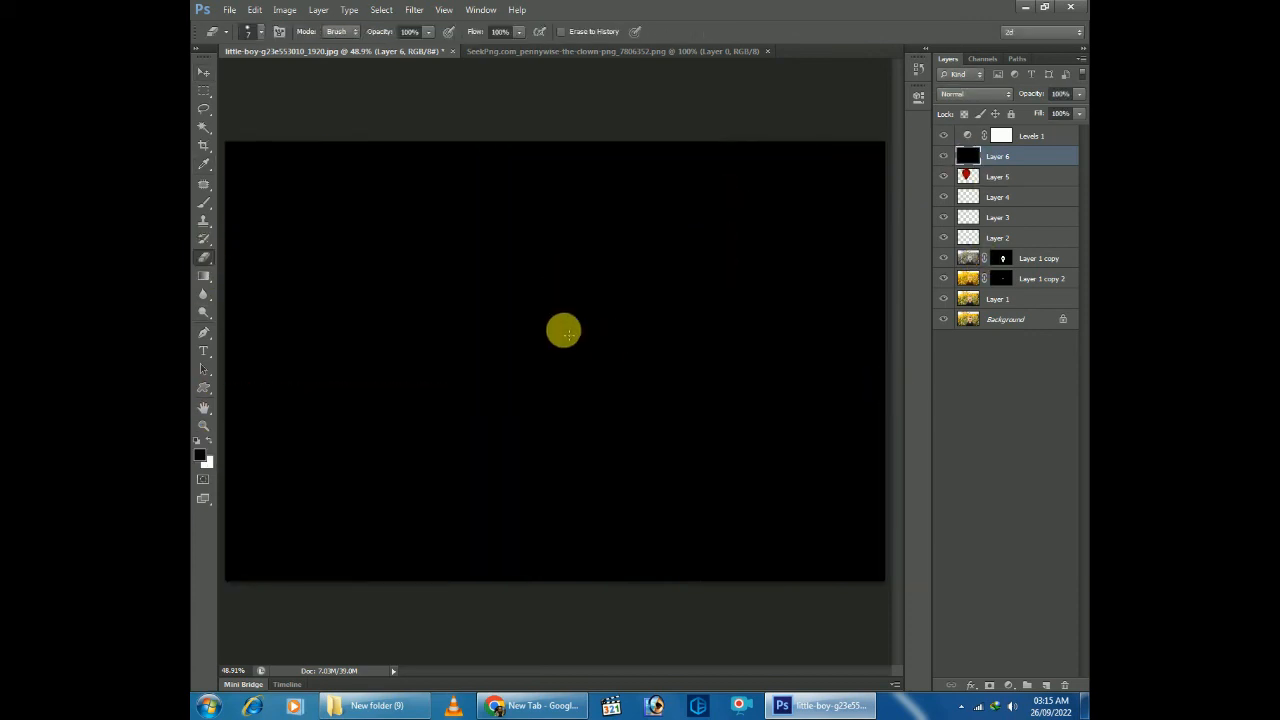
key("bracketright")
key("bracketright")
key("bracketright")
key("bracketright")
key("bracketright")
key("bracketright")
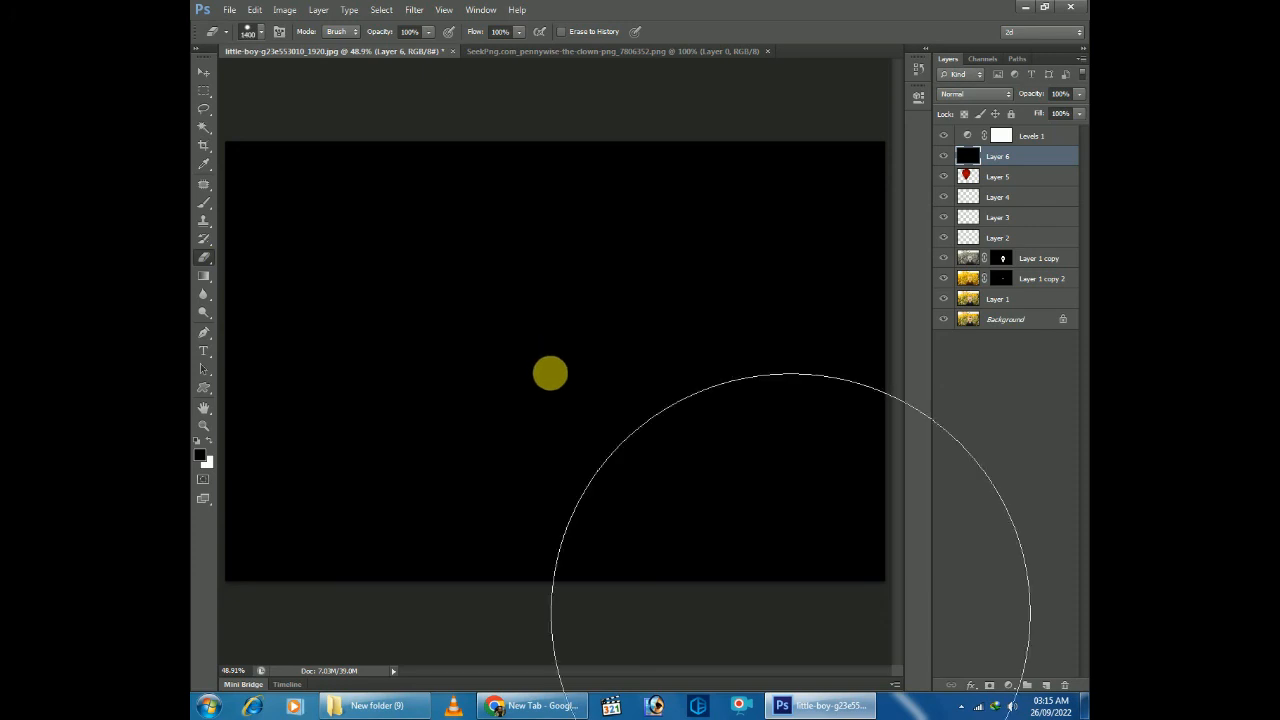
key("ctrl+minus")
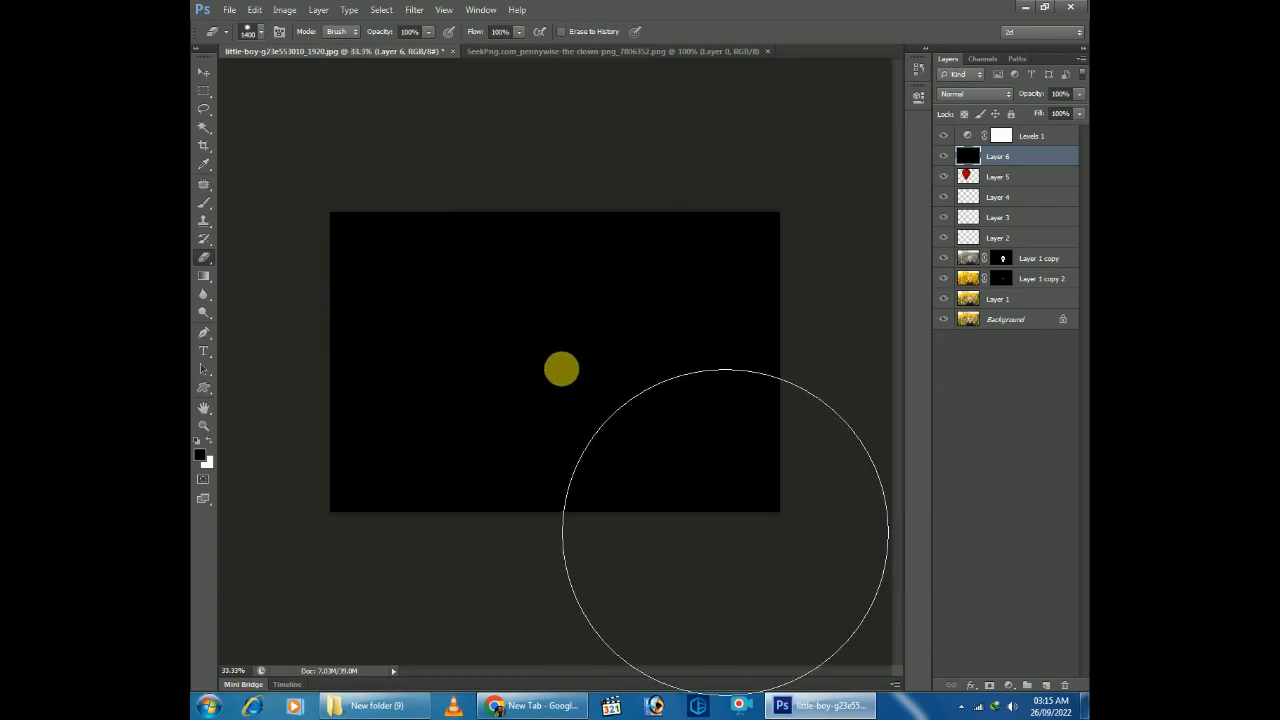
left_click(561, 369)
key("ctrl+z")
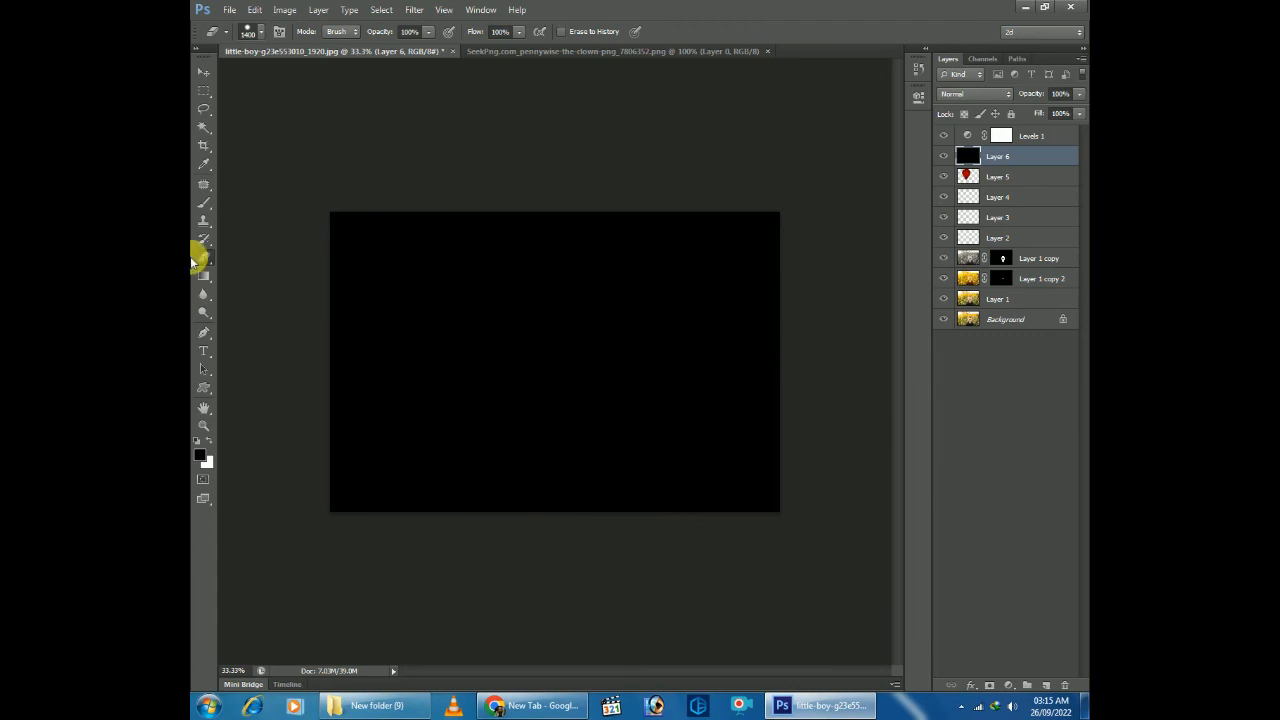
Erase the centre of the black Layer 6 with a soft 2100 px eraser, leaving a dark vignette around the edges
right_click(572, 330)
left_click(686, 430)
left_click(688, 12)
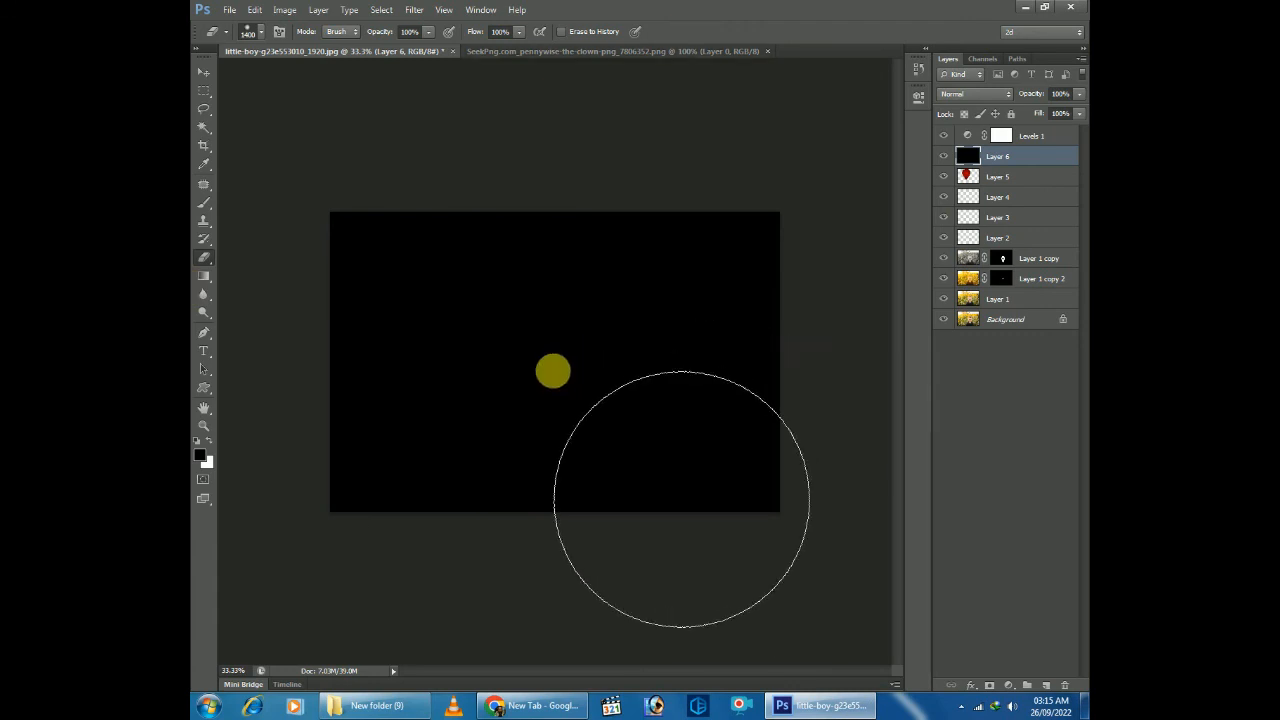
key("bracketright")
key("bracketright")
key("bracketright")
key("bracketright")
key("bracketright")
key("bracketright")
key("bracketright")
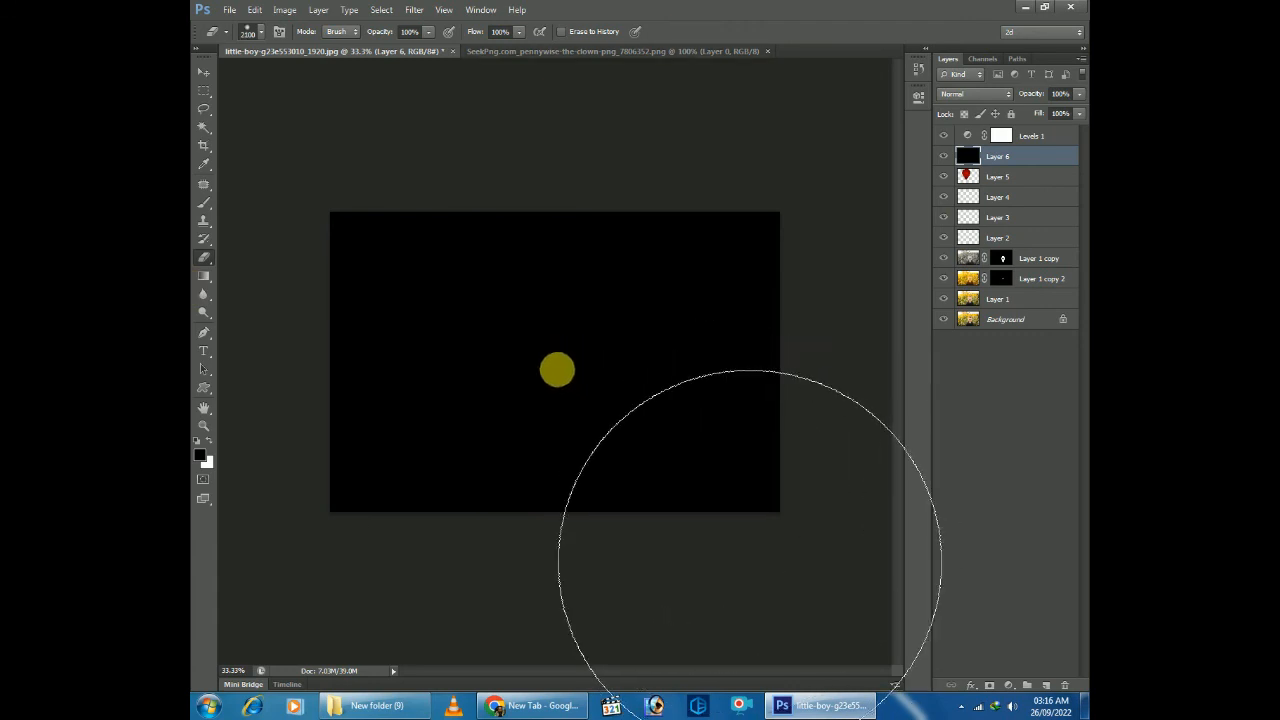
left_click(749, 560)
left_click(748, 563)
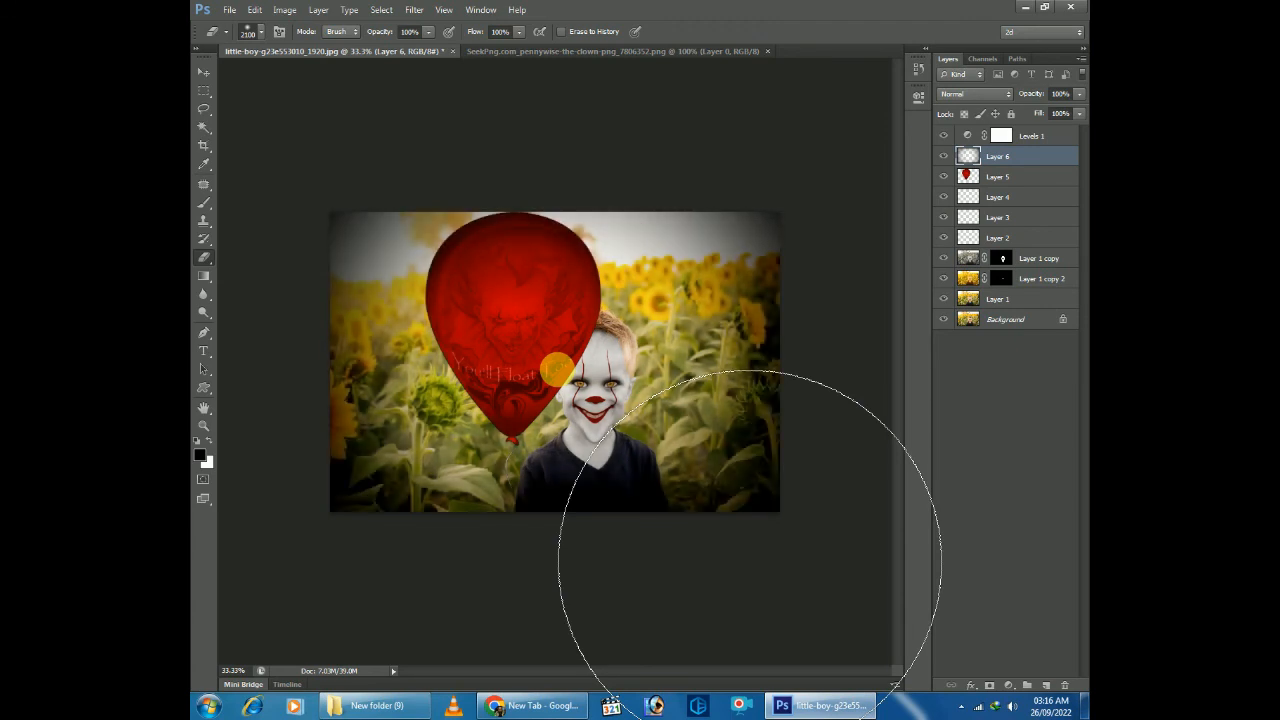
left_click(747, 566)
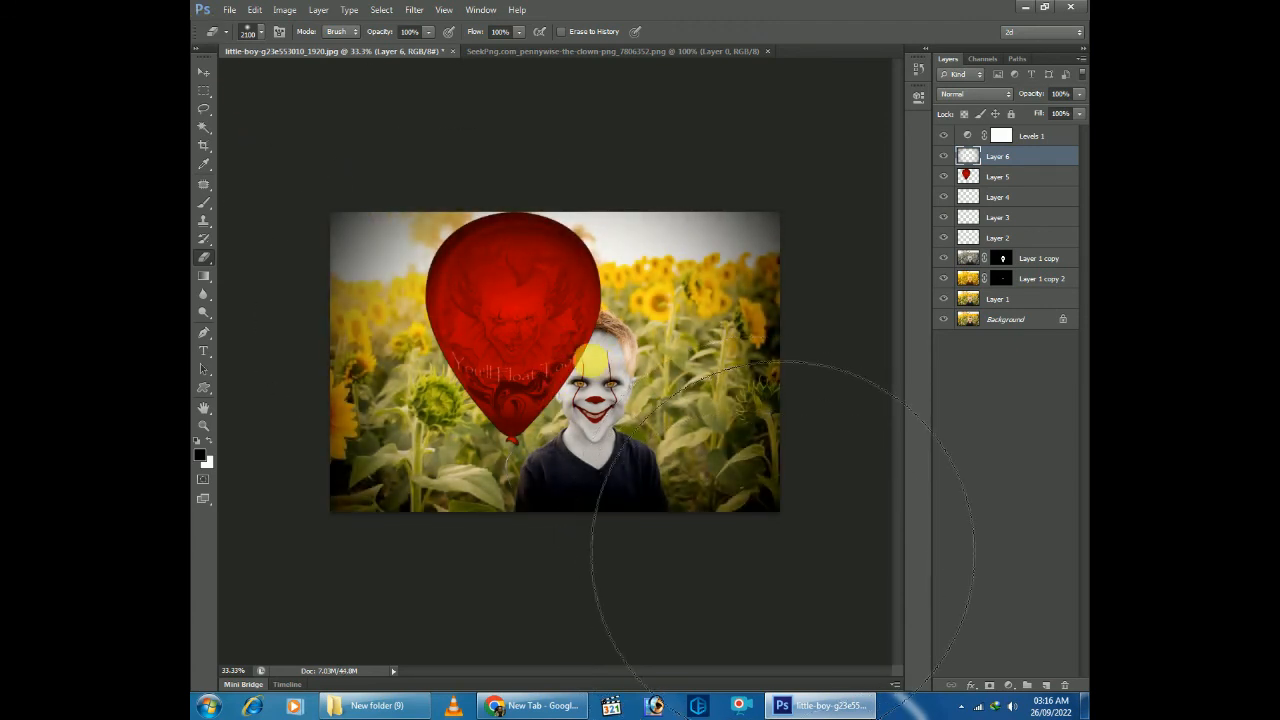
Clear more of the vignette's shading around the boy with the eraser reduced to 1600 px
key("bracketleft")
key("bracketleft")
key("bracketleft")
key("bracketleft")
key("bracketleft")
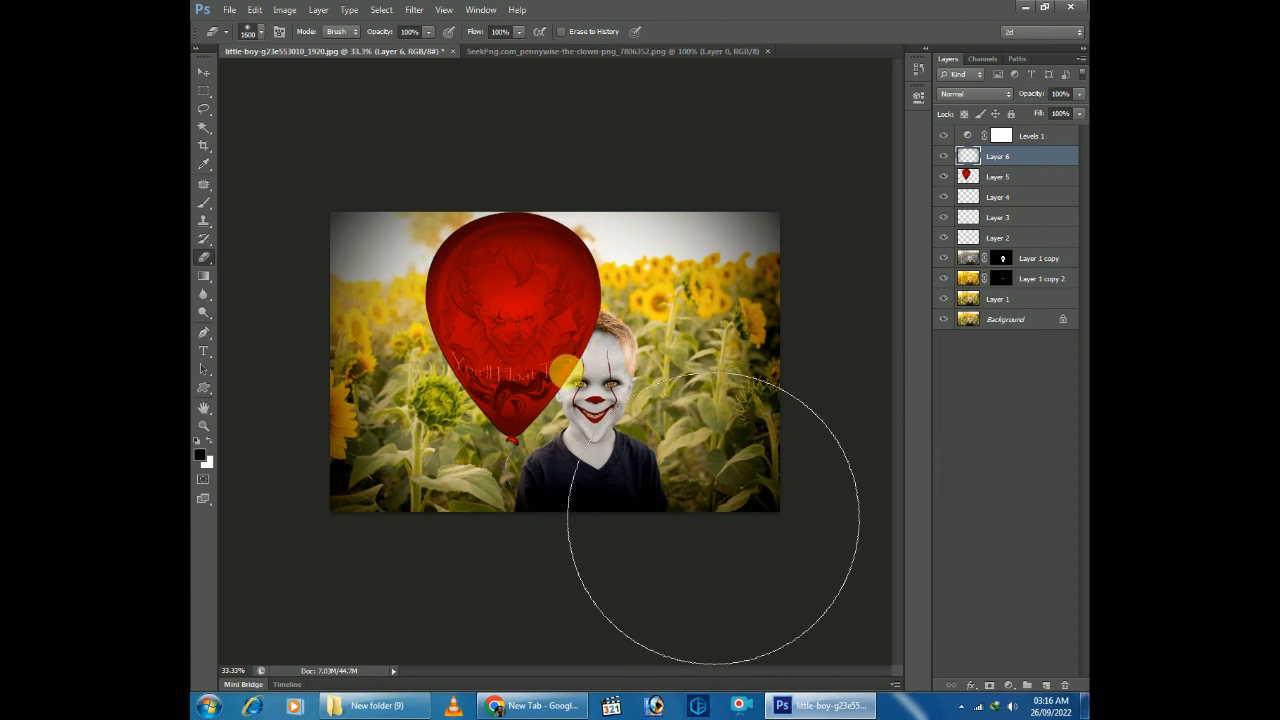
left_click(203, 72)
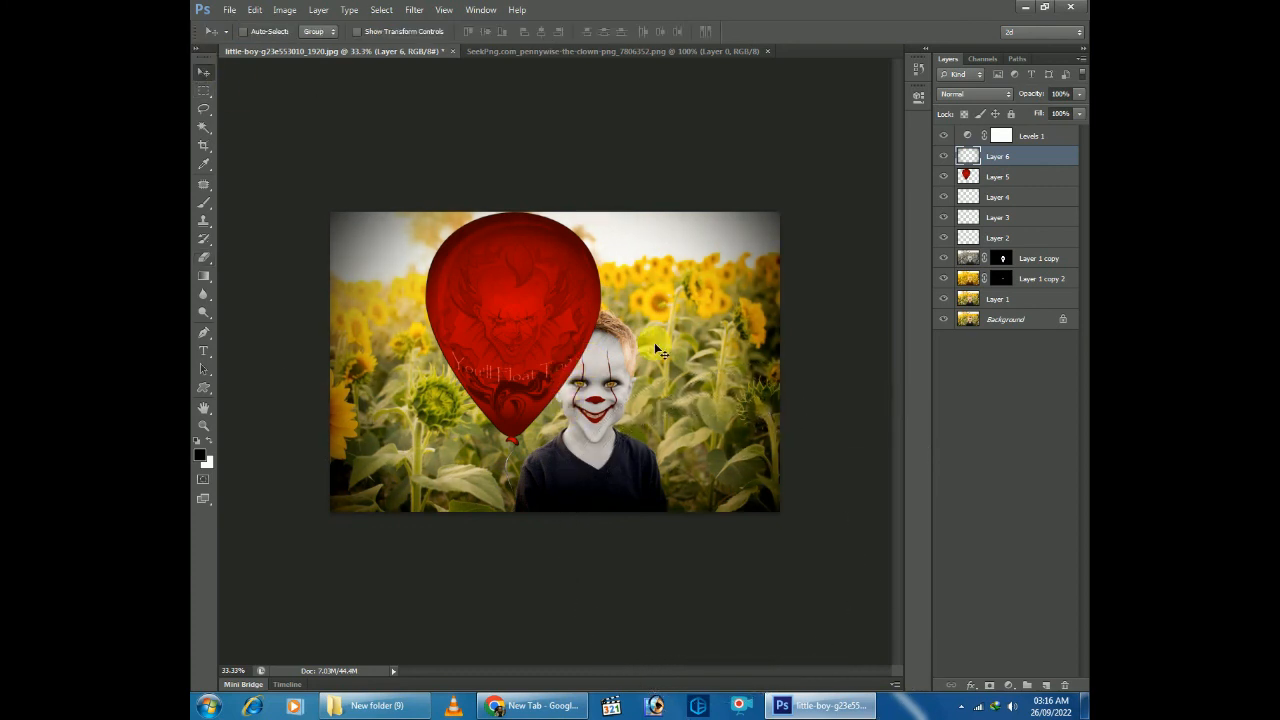
Add a Curves adjustment layer above Levels 1, slightly lowering the shadows and pulling down the white end point
key("ctrl+plus")
left_click(1002, 135)
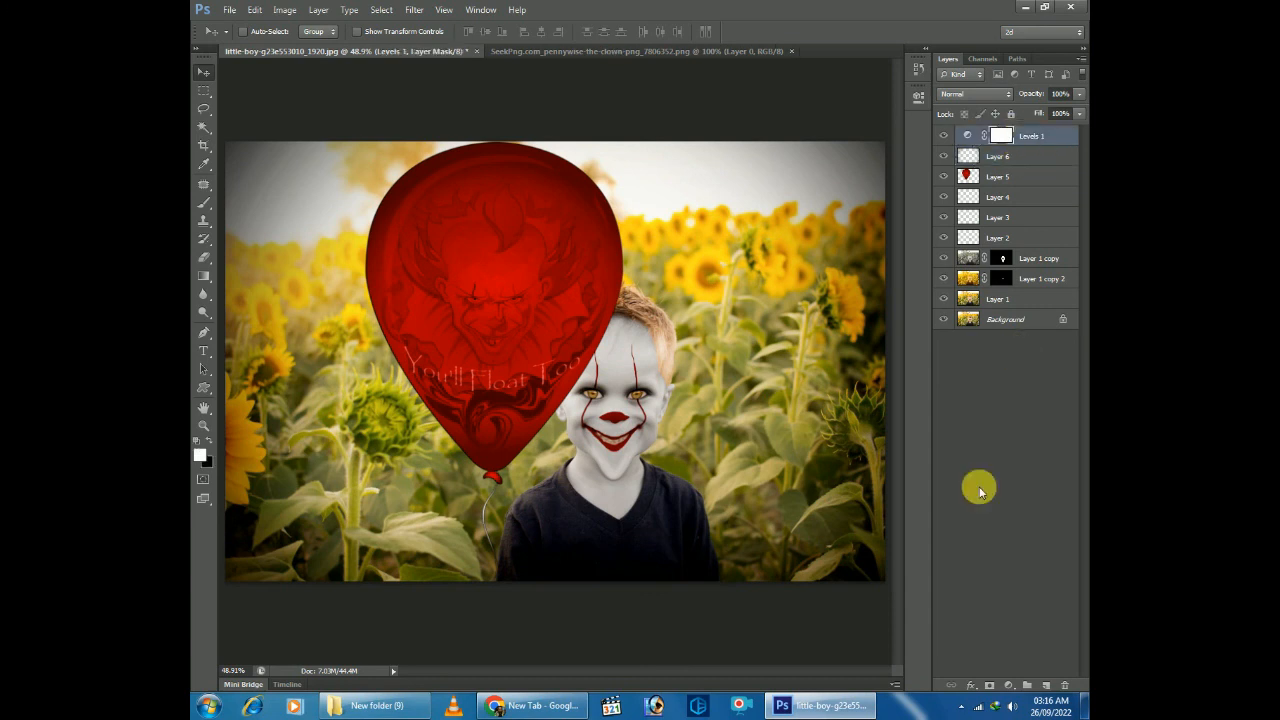
left_click(1008, 685)
left_click(1010, 457)
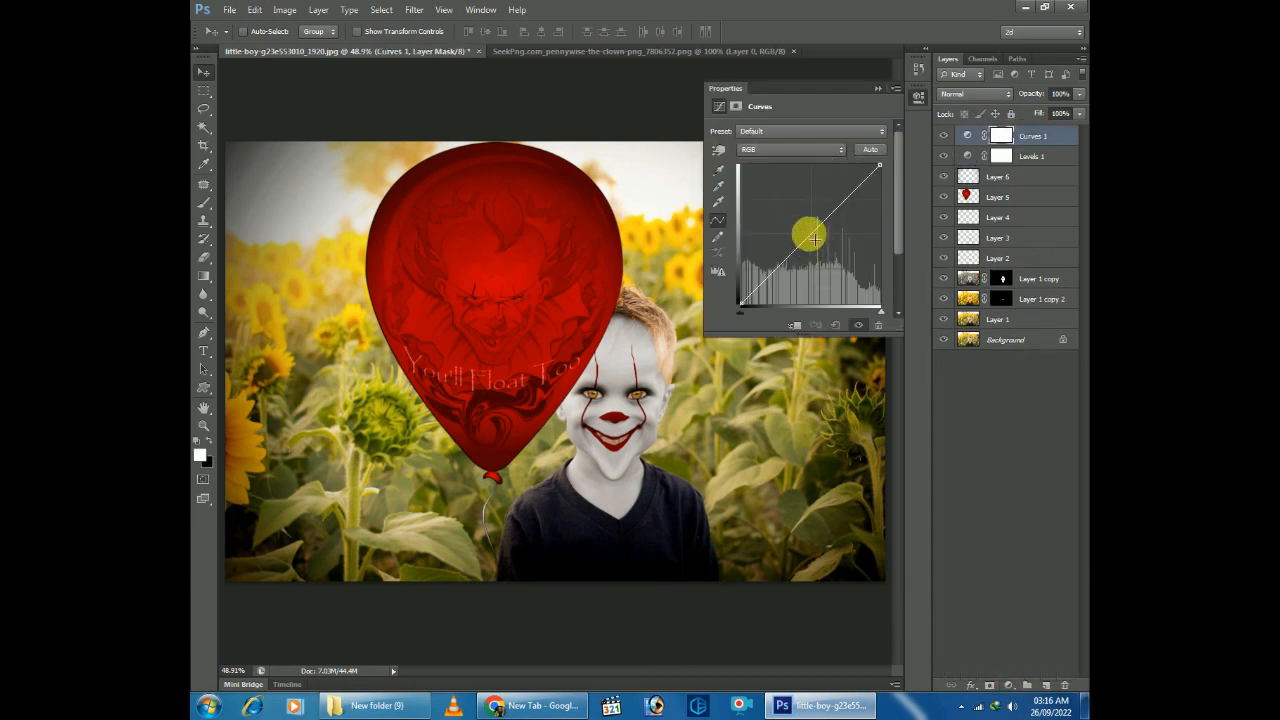
left_click_drag(788, 257, 787, 263)
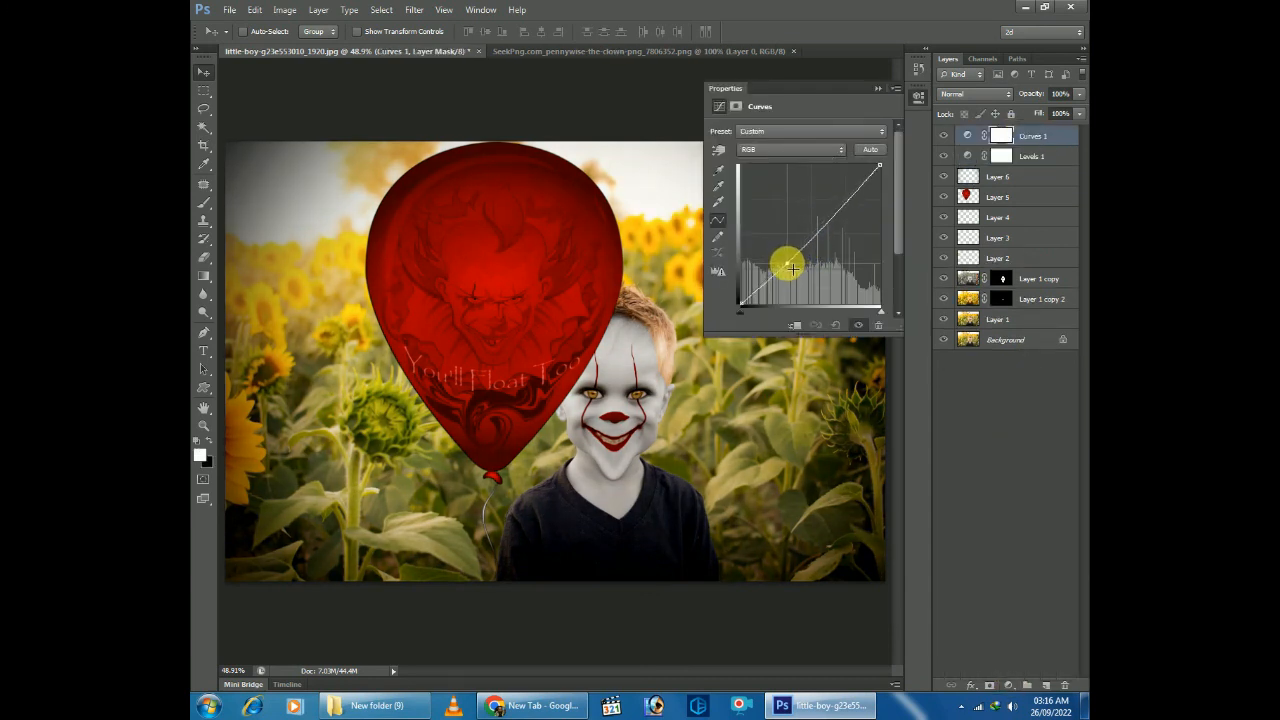
left_click_drag(887, 171, 887, 188)
left_click(878, 88)
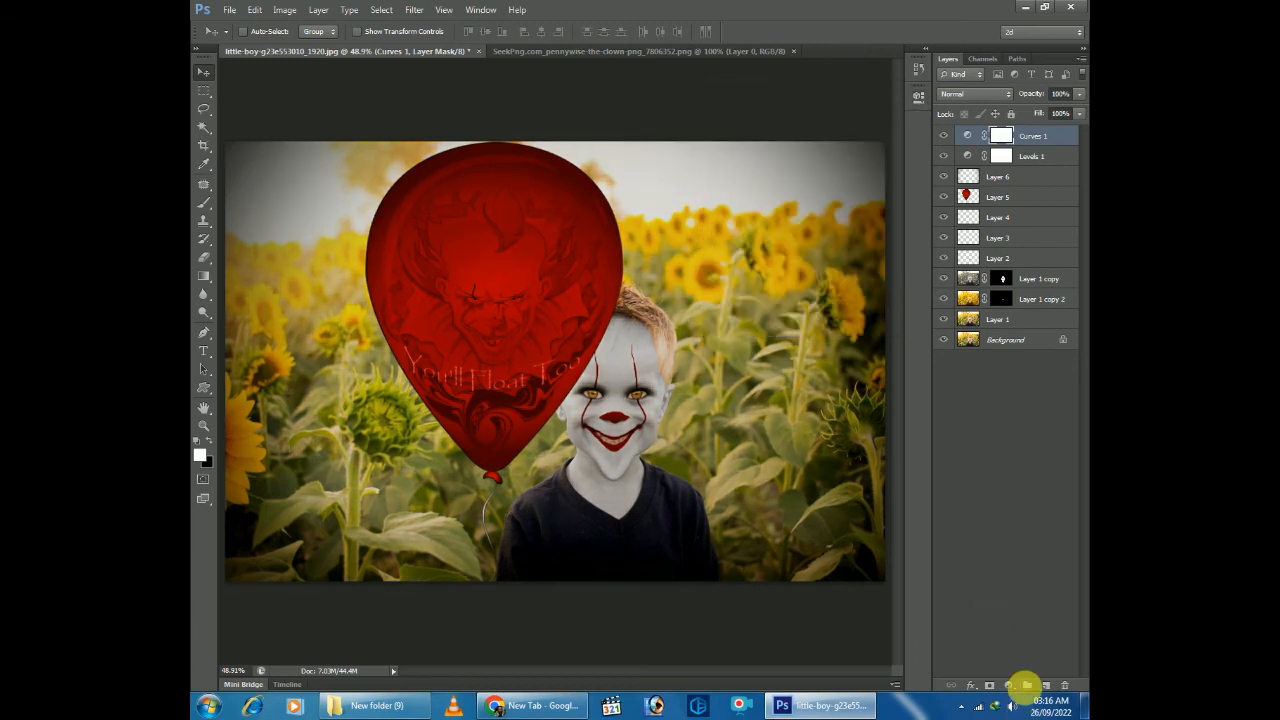
Add a Brightness/Contrast adjustment layer above Curves 1 with brightness set to -11
left_click(1007, 685)
left_click(1010, 436)
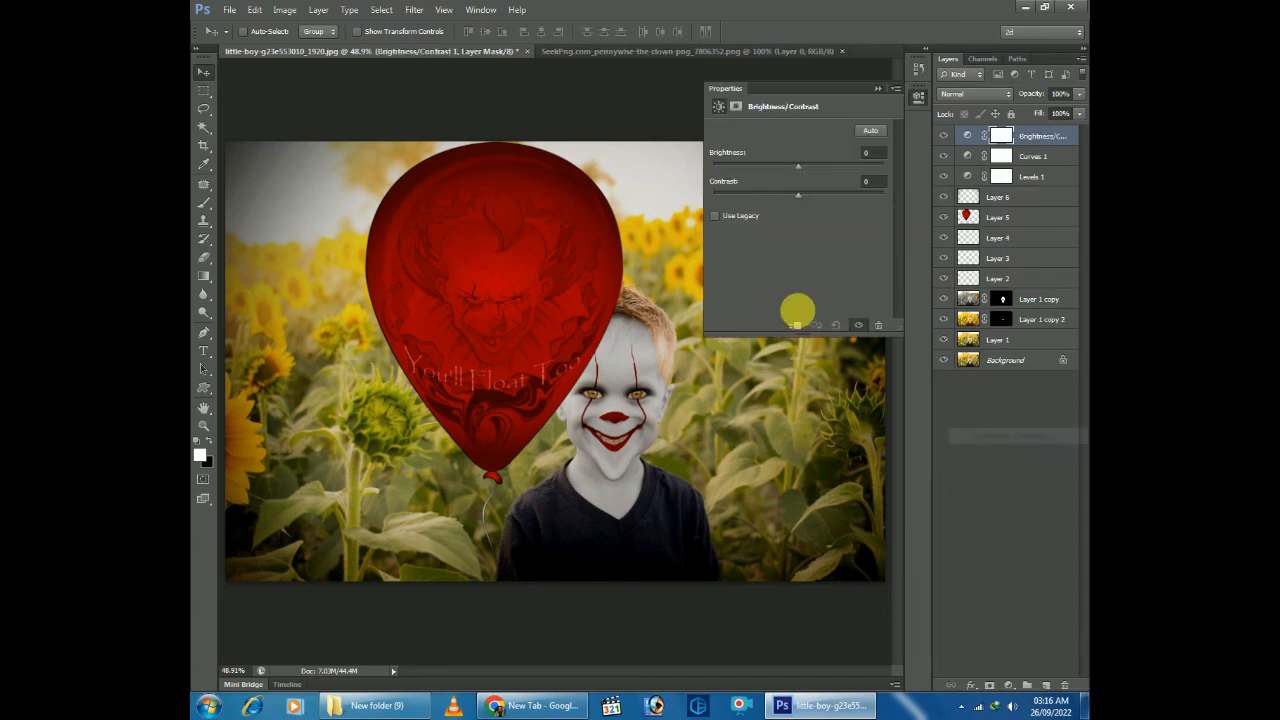
left_click_drag(800, 165, 786, 172)
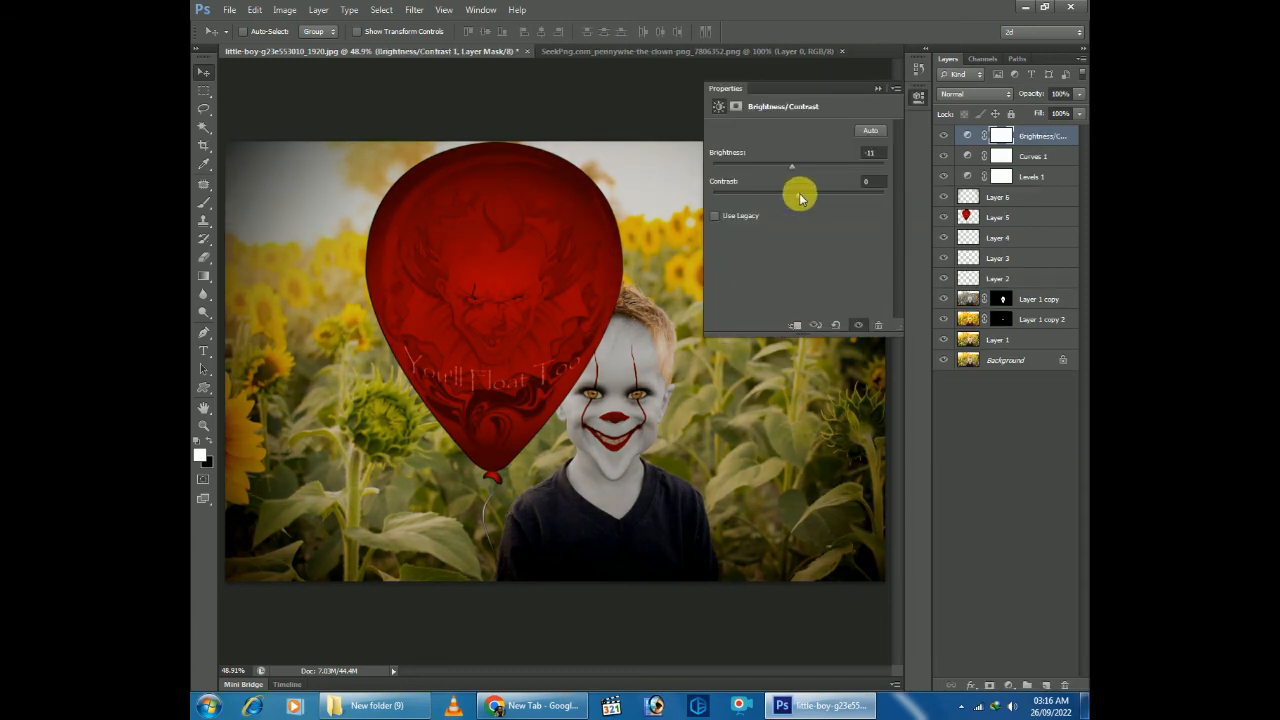
left_click(878, 88)
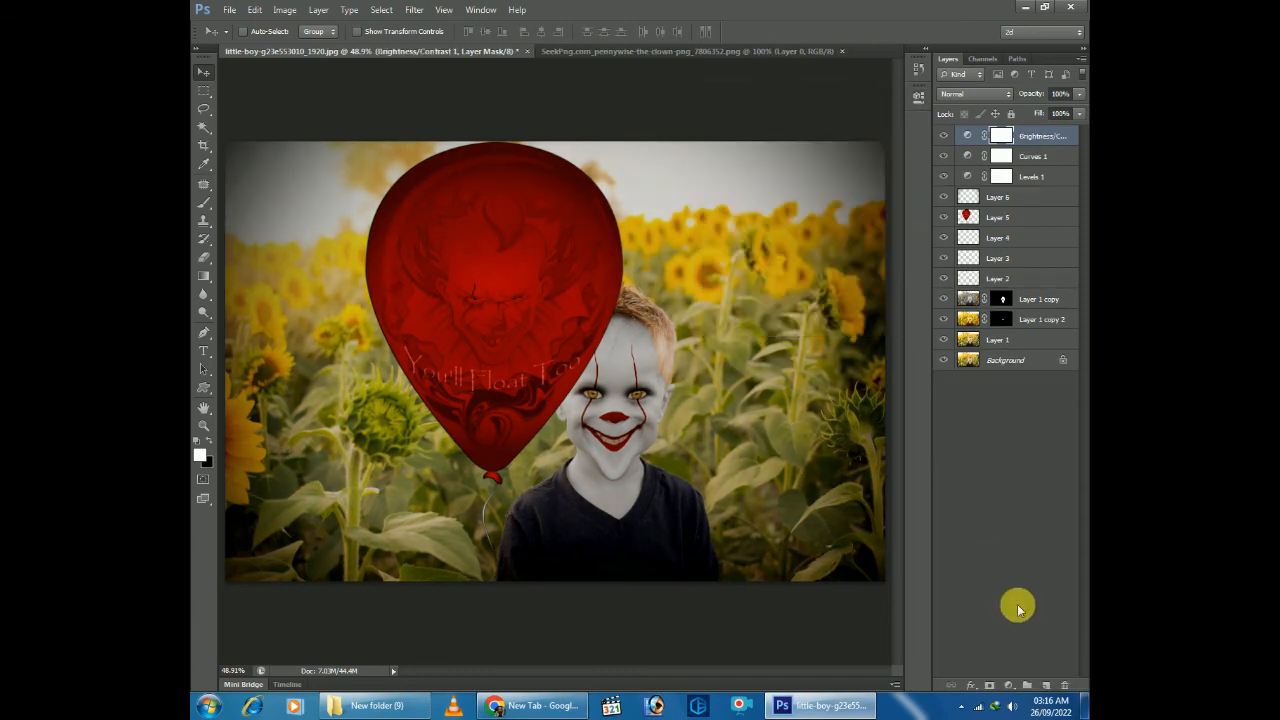
Add a second Levels adjustment layer above Brightness/Contrast with the default settings
left_click(1007, 685)
left_click(1020, 448)
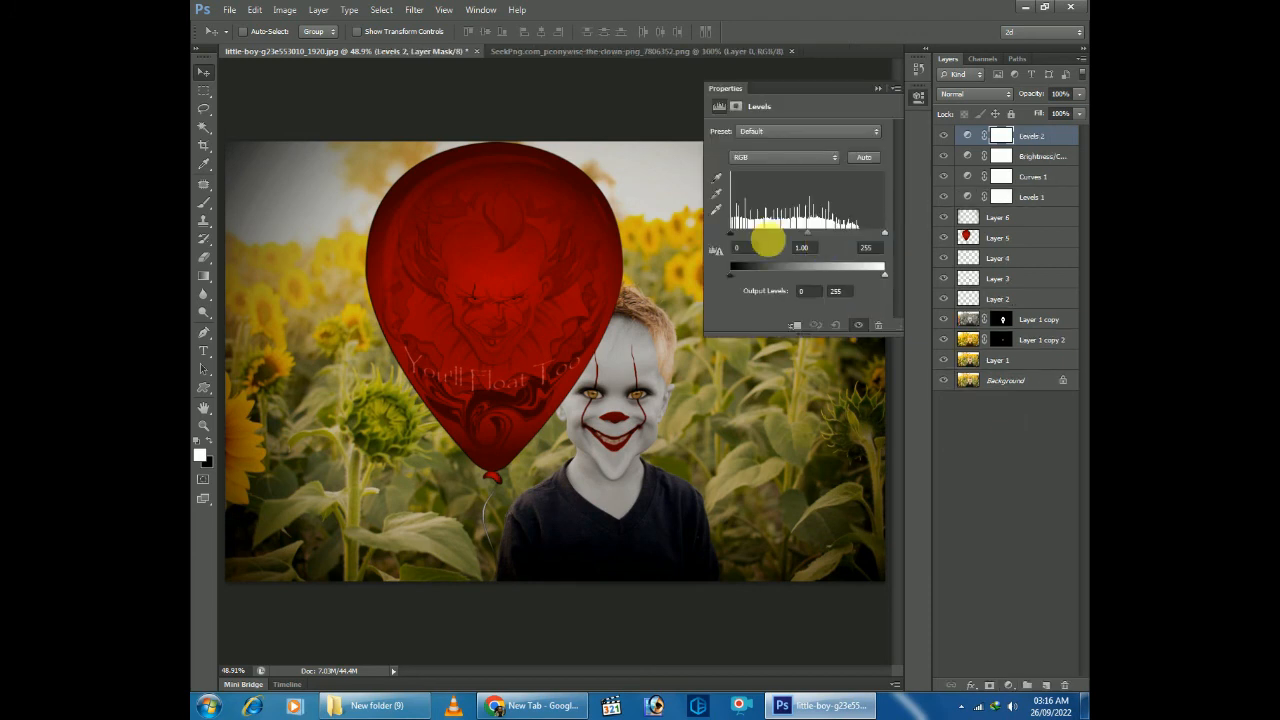
left_click(878, 88)
Add a second Curves adjustment layer at the top of the stack and raise its midtones slightly
left_click(1007, 685)
left_click(1010, 460)
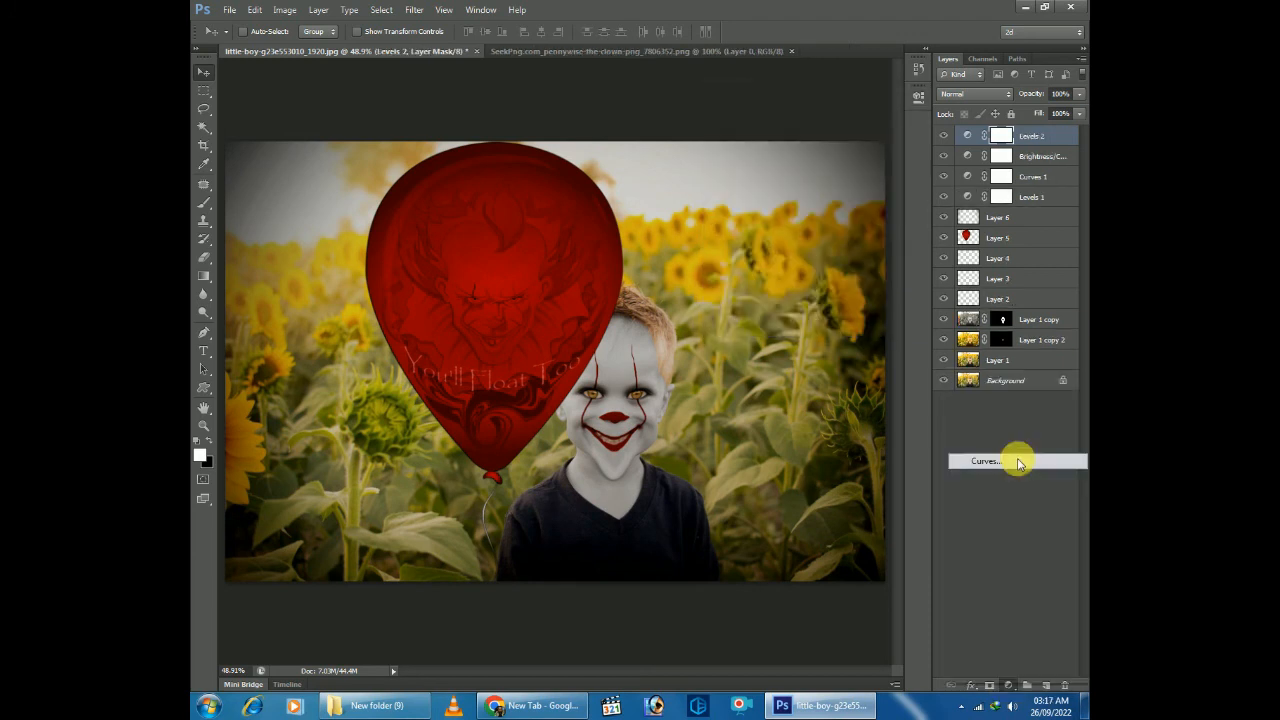
left_click_drag(808, 234, 804, 231)
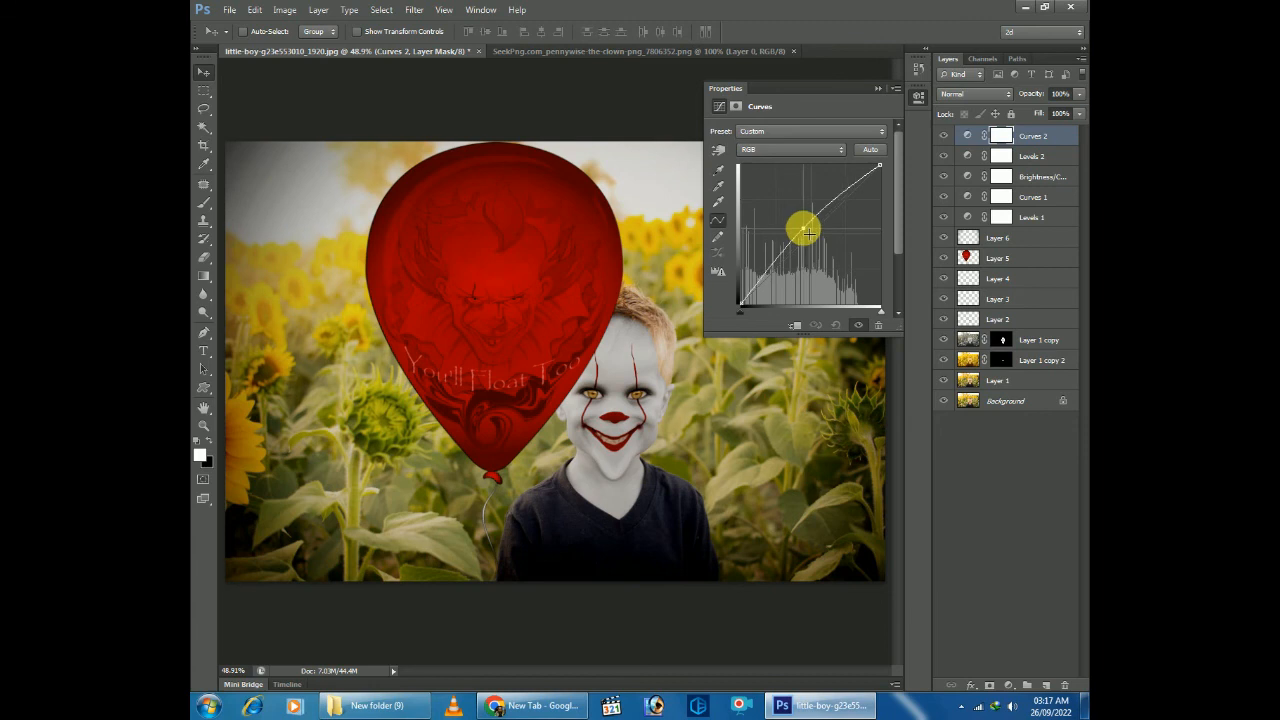
left_click(878, 88)
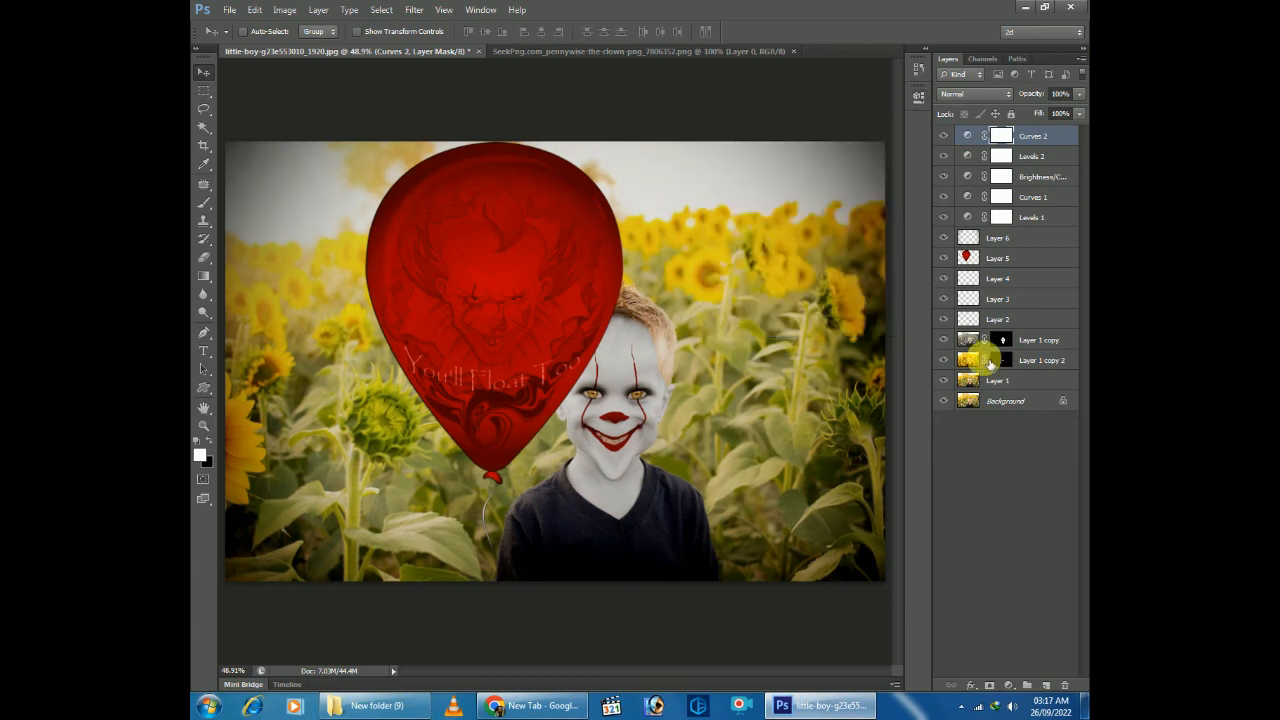
key("ctrl+plus")
key("ctrl+plus")
key("ctrl+plus")
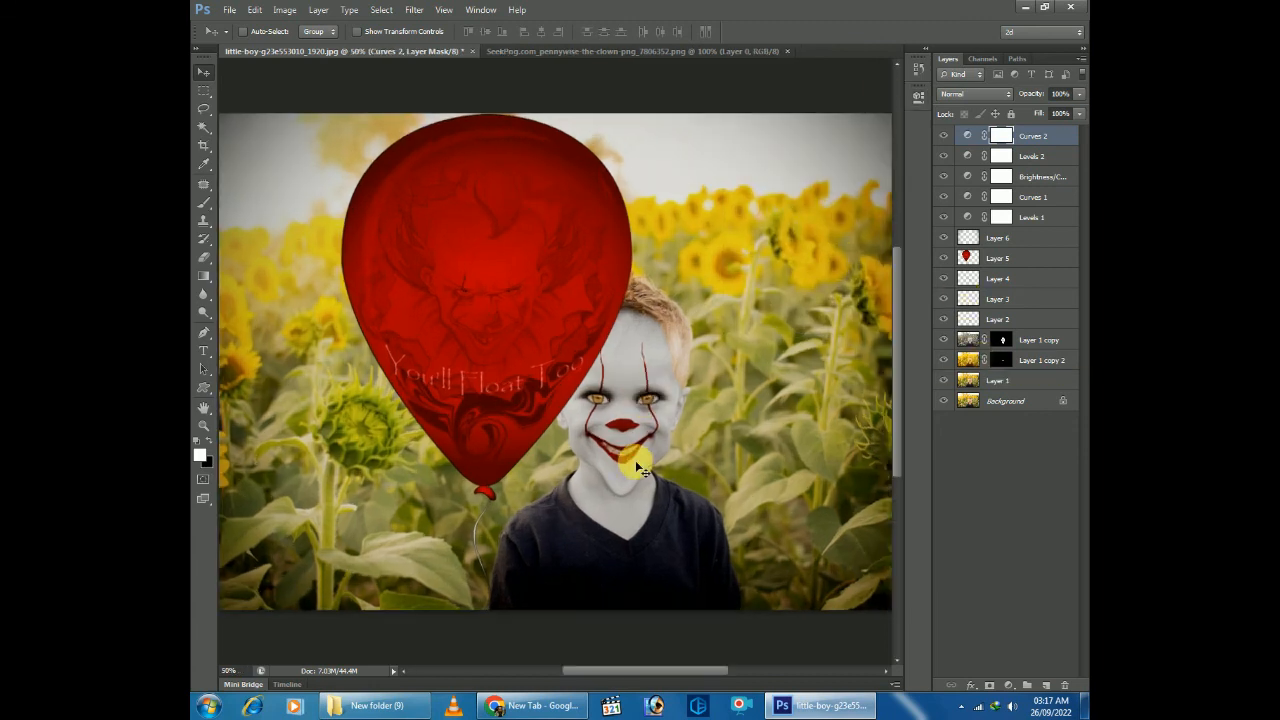
left_click_drag(765, 497, 681, 431)
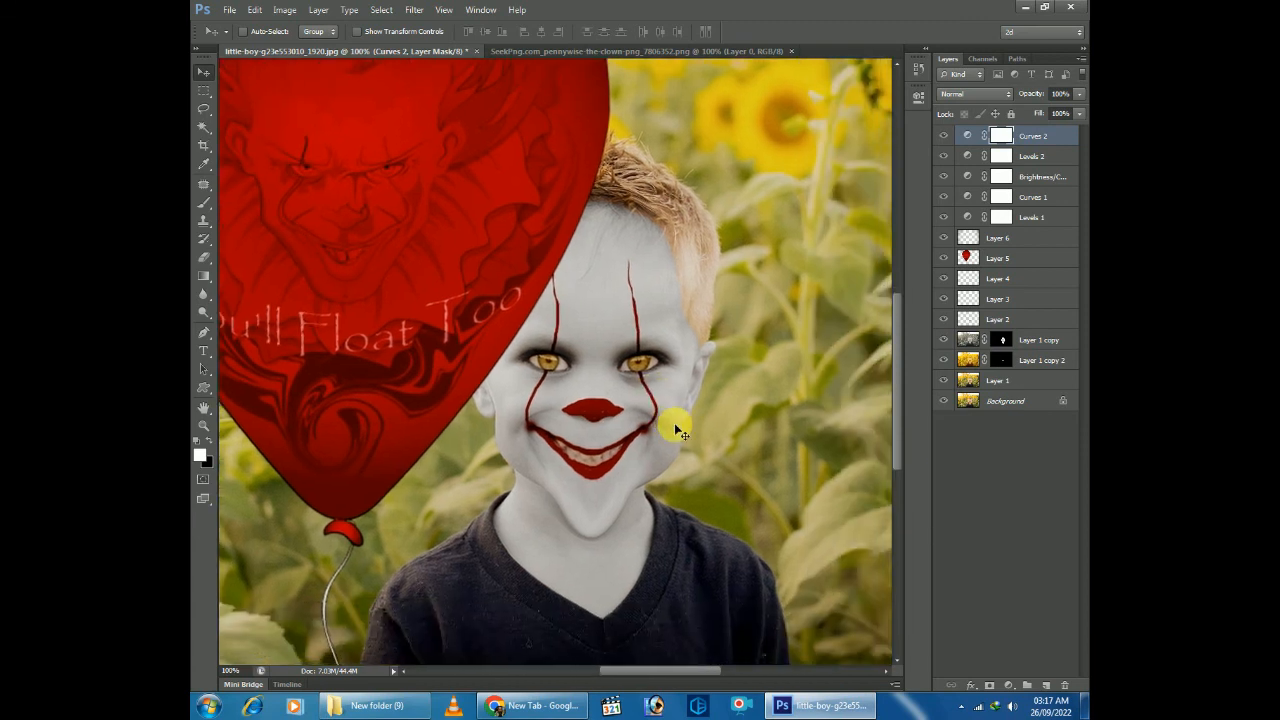
key("ctrl+0")
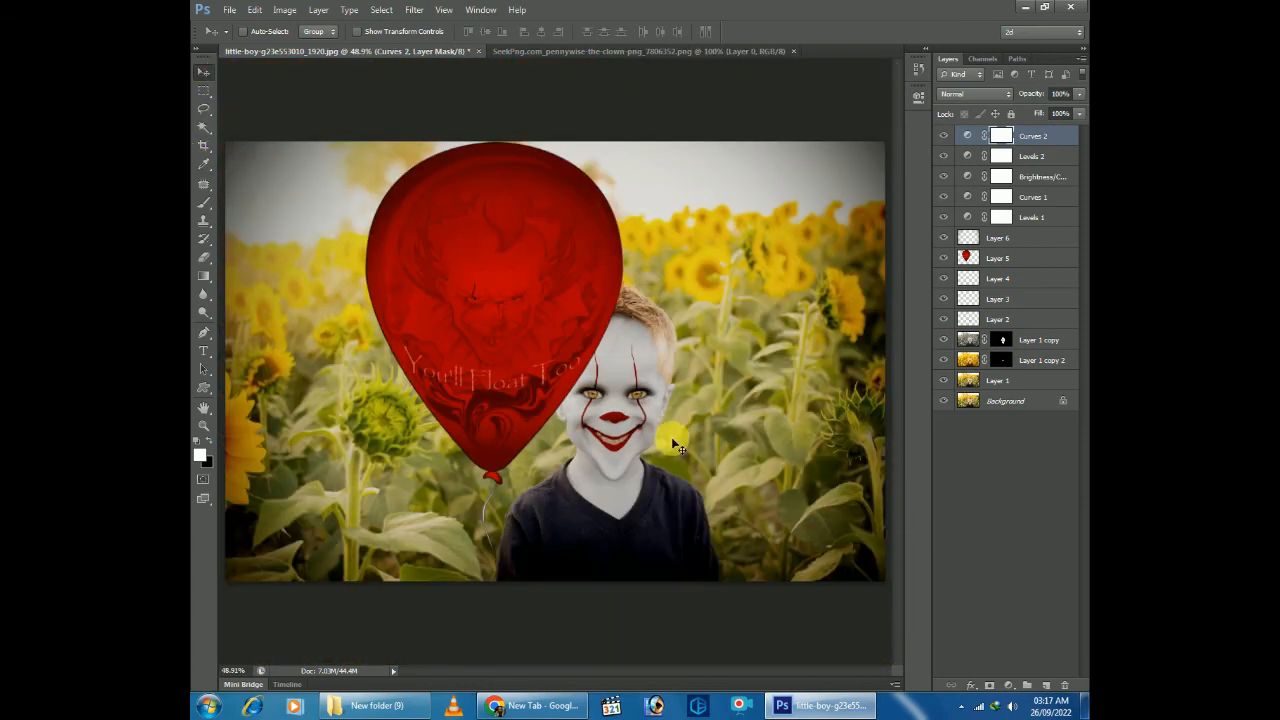
Save the composite with its layers as the Photoshop file fghjgkhjk.psd in New folder (9)
key("ctrl+shift+s")
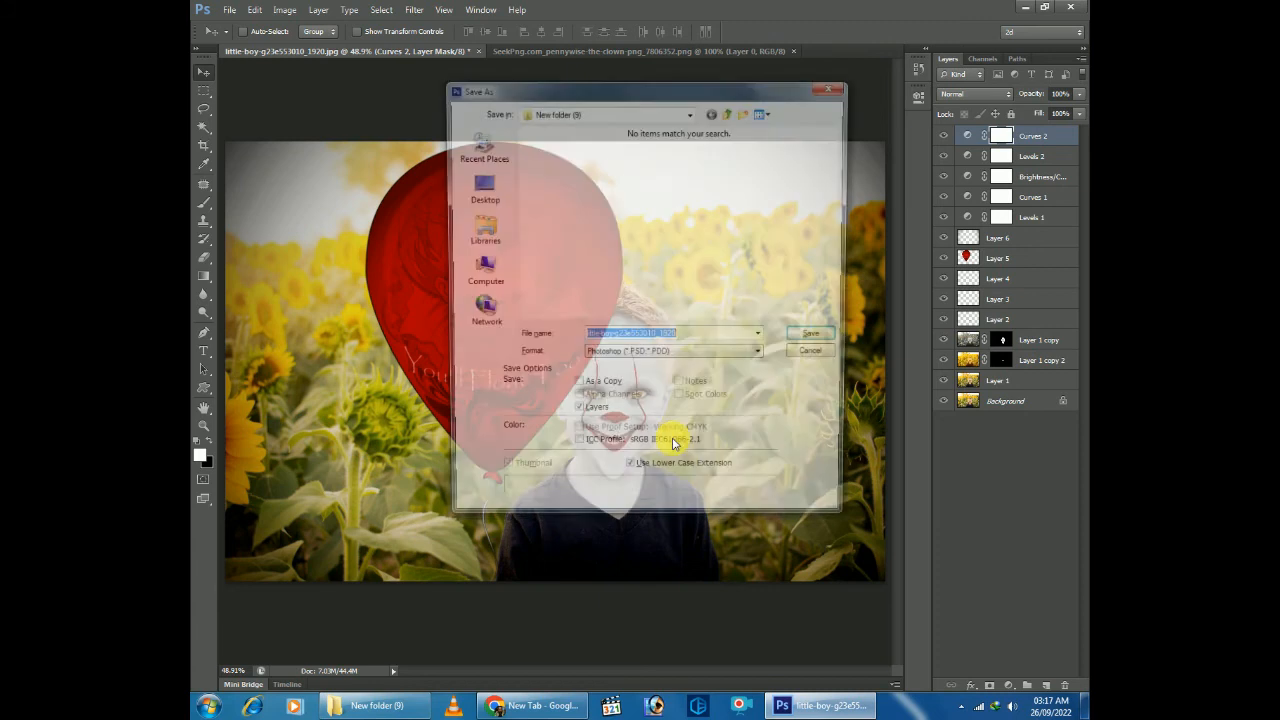
left_click(822, 343)
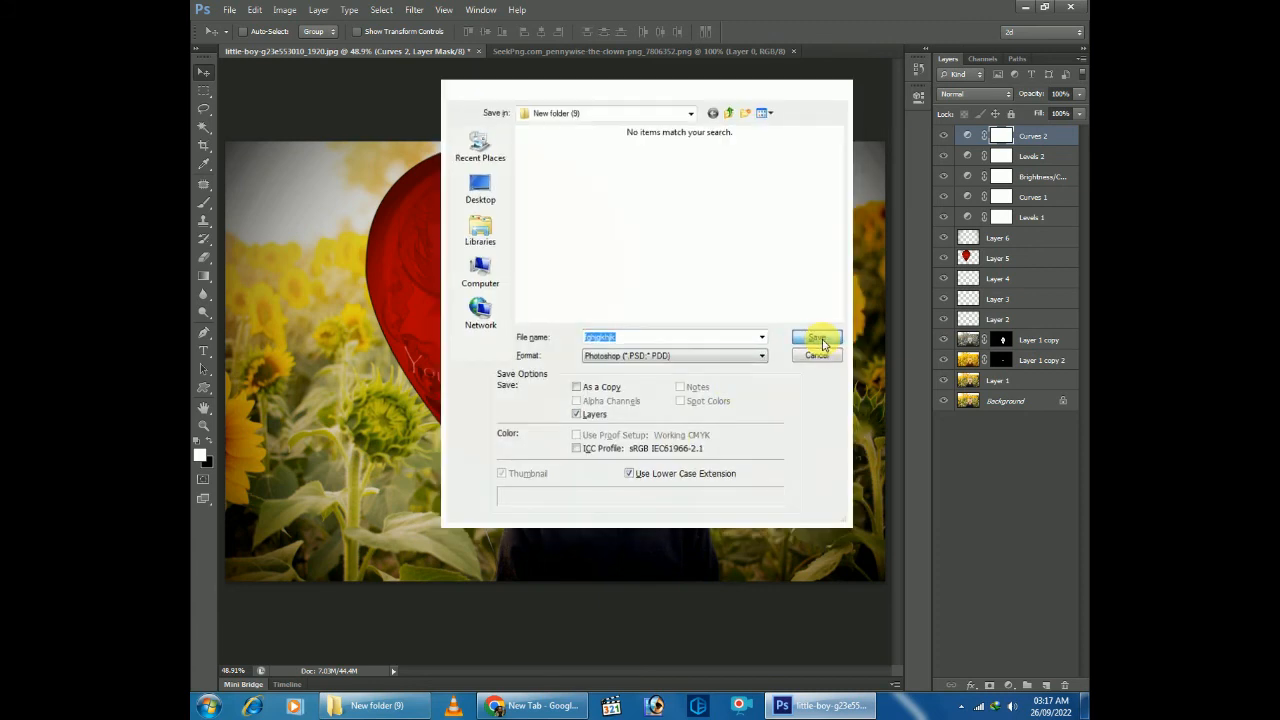
left_click(815, 221)
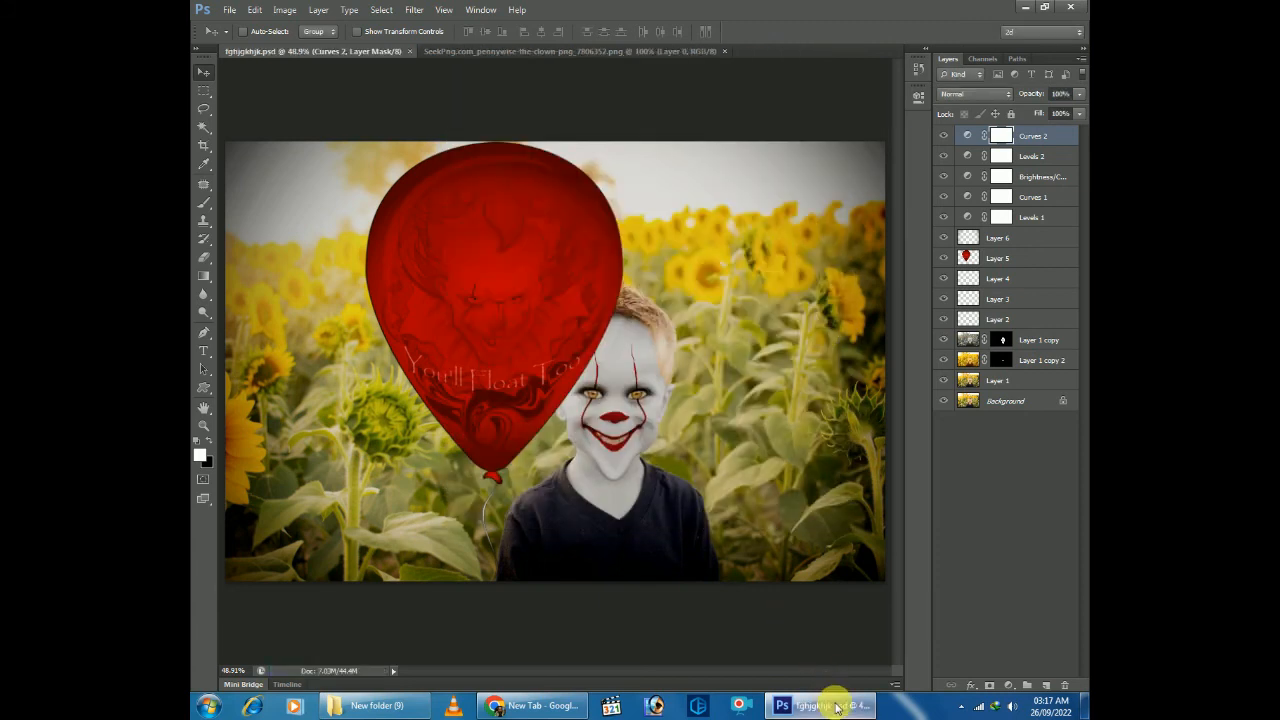